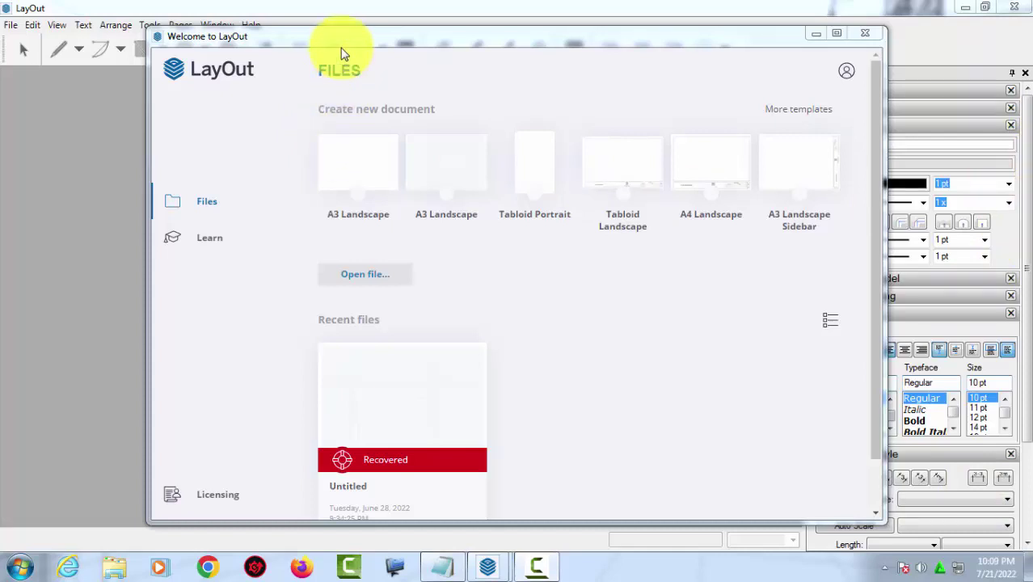
# - Create a new blank A3 Landscape document and briefly expand the Pattern Fill panel
pyautogui.moveTo(338, 53); pyautogui.dragTo(251, 40)
pyautogui.click(272, 159)
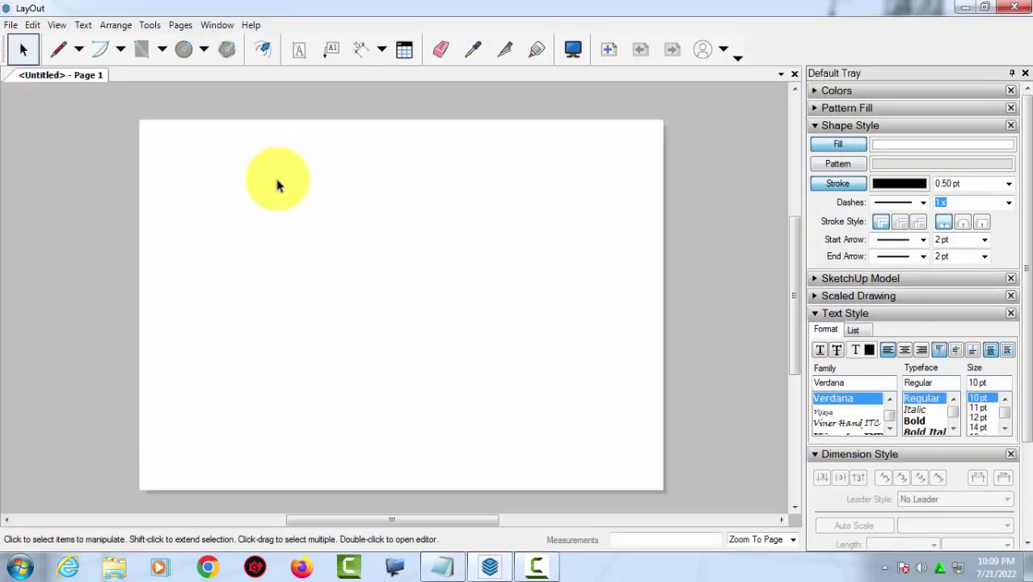
pyautogui.moveTo(246, 209); pyautogui.dragTo(291, 198, button='middle')
pyautogui.scroll(1, 279, 199)
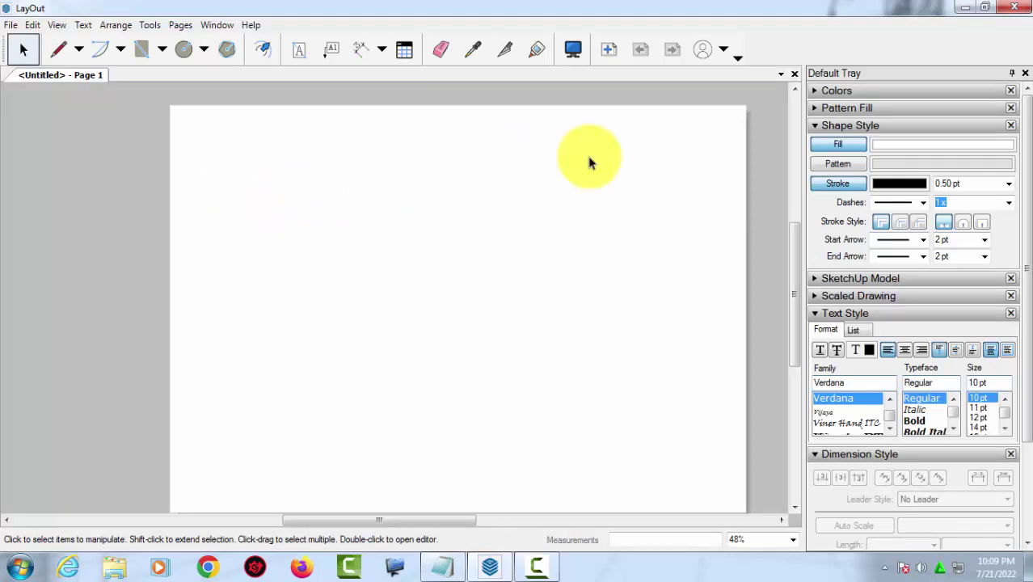
pyautogui.click(840, 108)
pyautogui.click(841, 108)
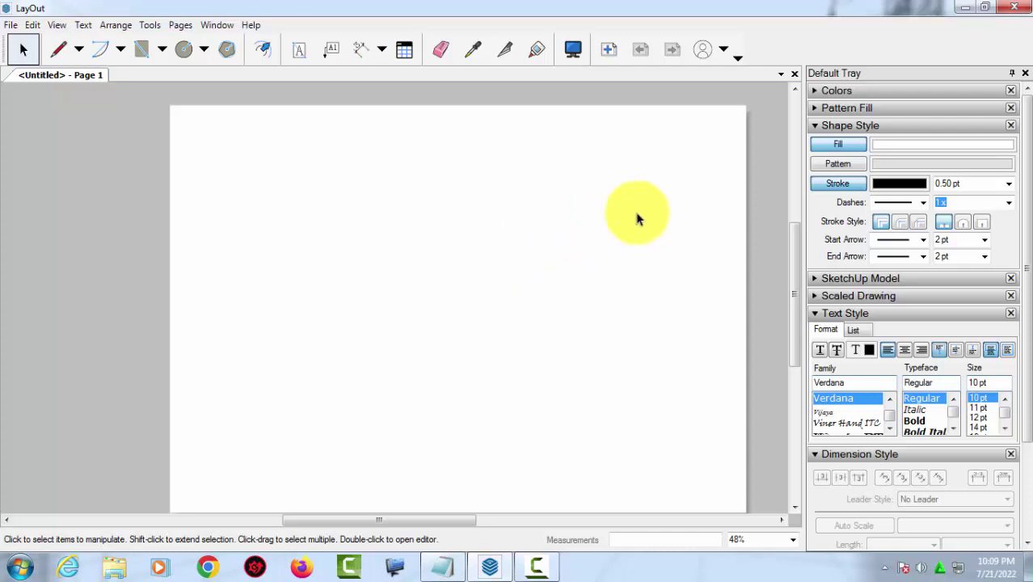
# - Switch the Pattern Fill collection to the Material Symbols hatch library
pyautogui.click(831, 111)
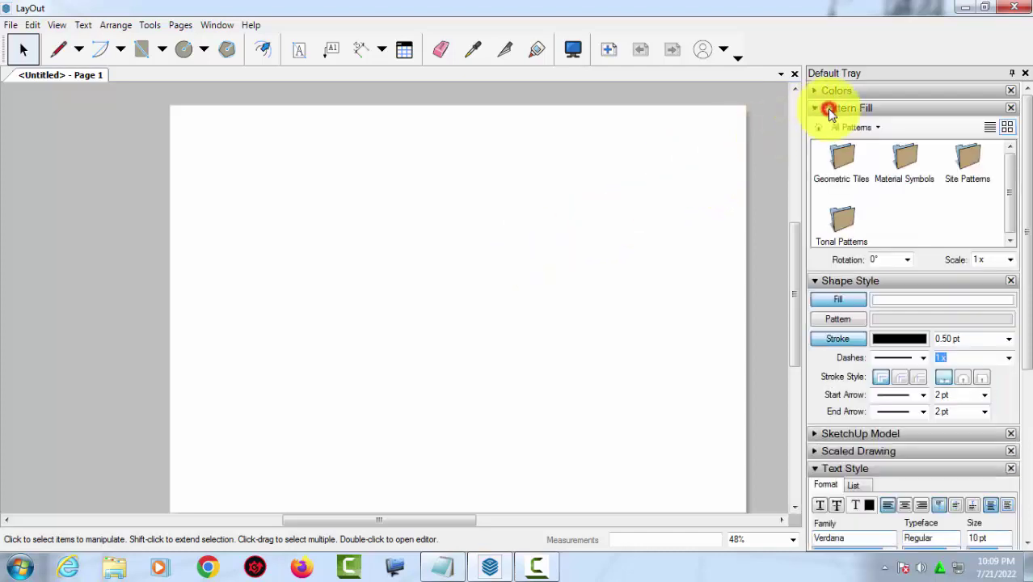
pyautogui.click(876, 127)
pyautogui.click(867, 145)
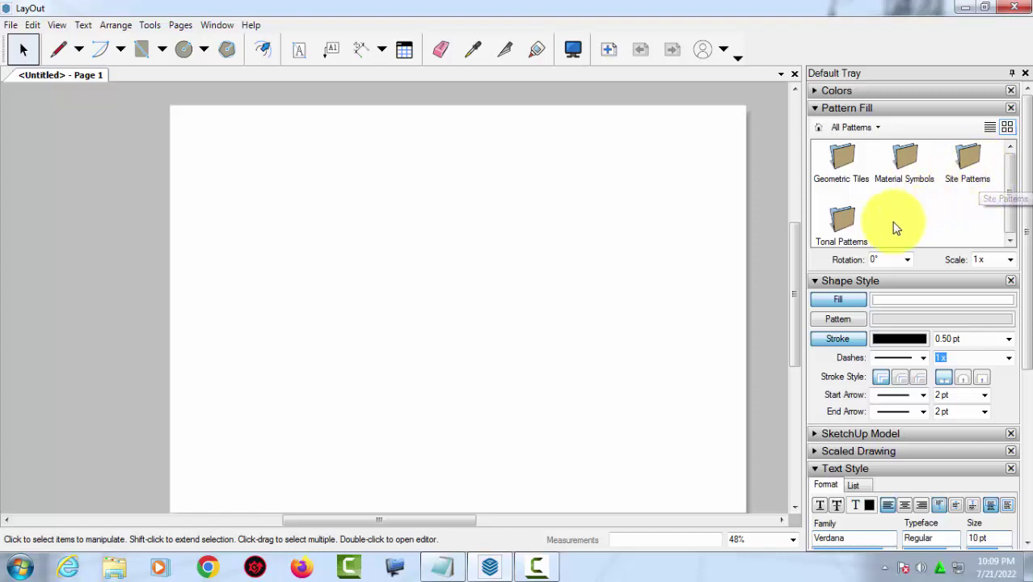
pyautogui.click(903, 166)
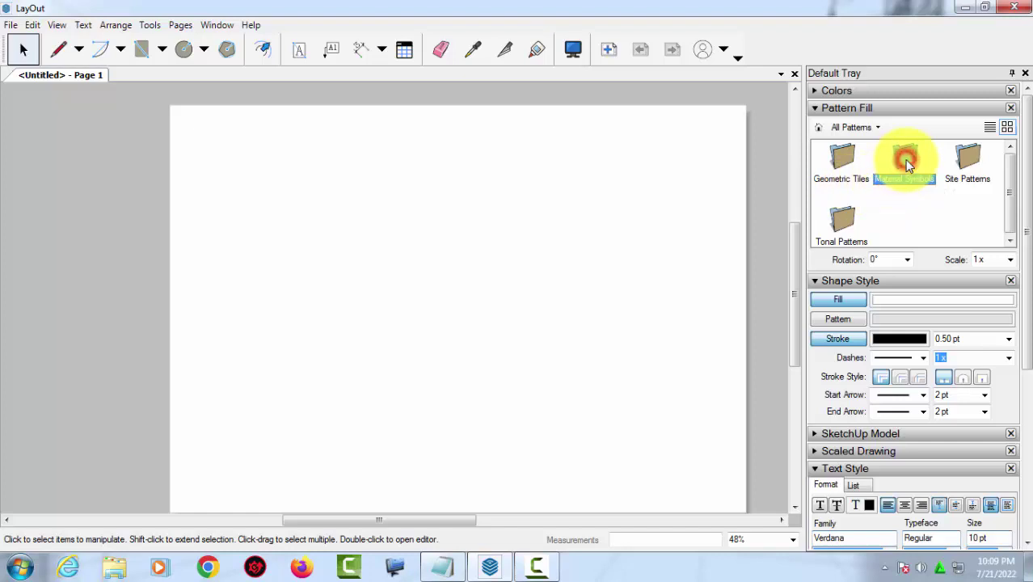
pyautogui.doubleClick(906, 160)
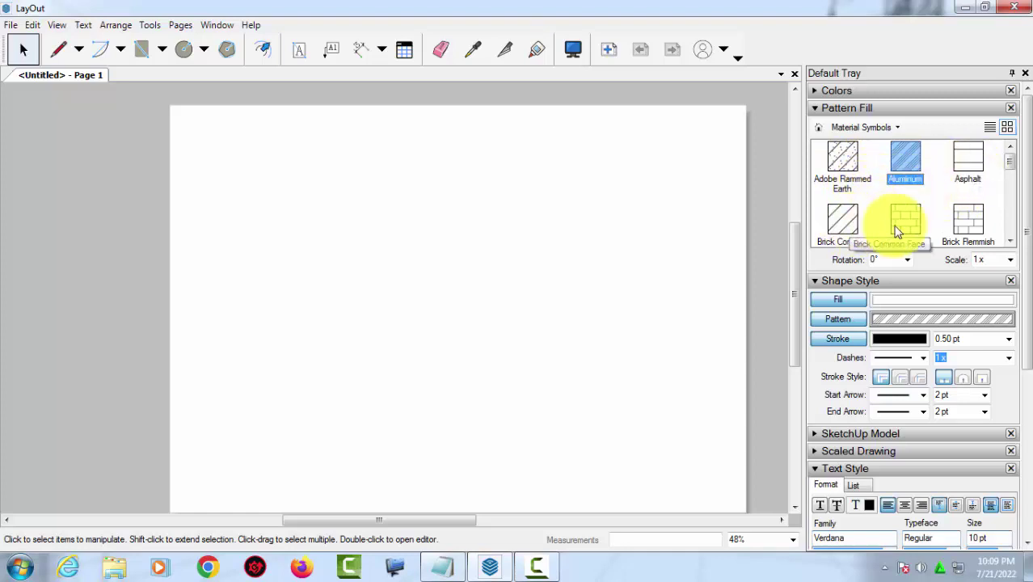
# - Browse the Material Symbols swatches, with Aluminum set as the shape pattern
pyautogui.moveTo(1008, 166)
pyautogui.mouseDown()
pyautogui.moveTo(999, 235)
pyautogui.moveTo(948, 235)
pyautogui.mouseUp()
pyautogui.scroll(1, 948, 235)
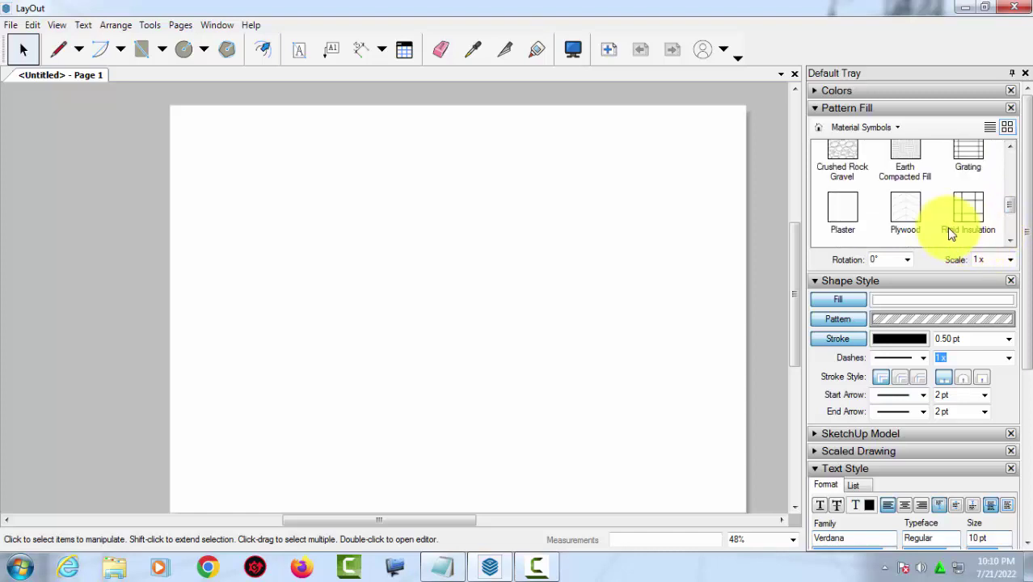
pyautogui.scroll(3, 948, 232)
pyautogui.scroll(1, 950, 232)
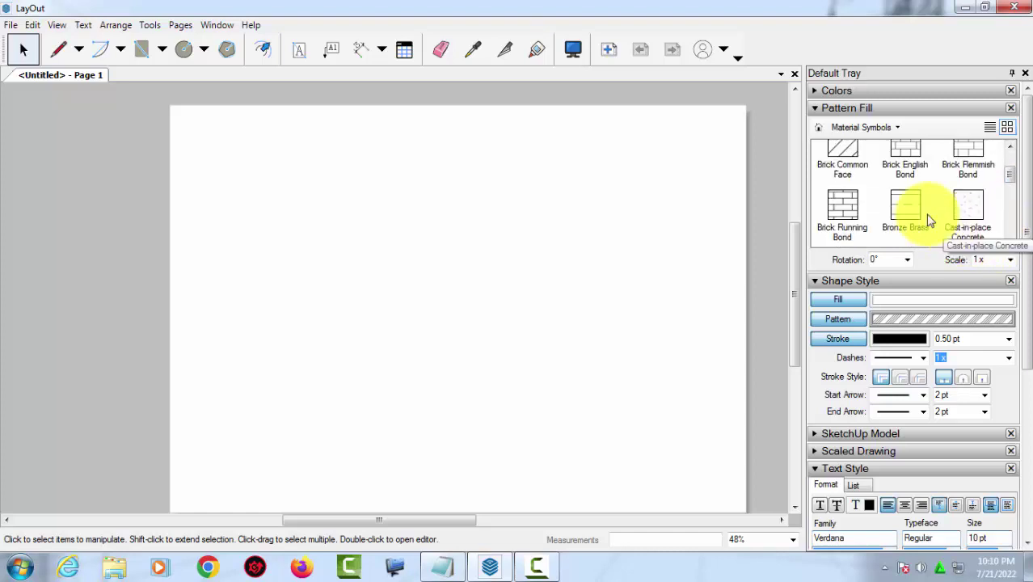
pyautogui.scroll(1, 910, 210)
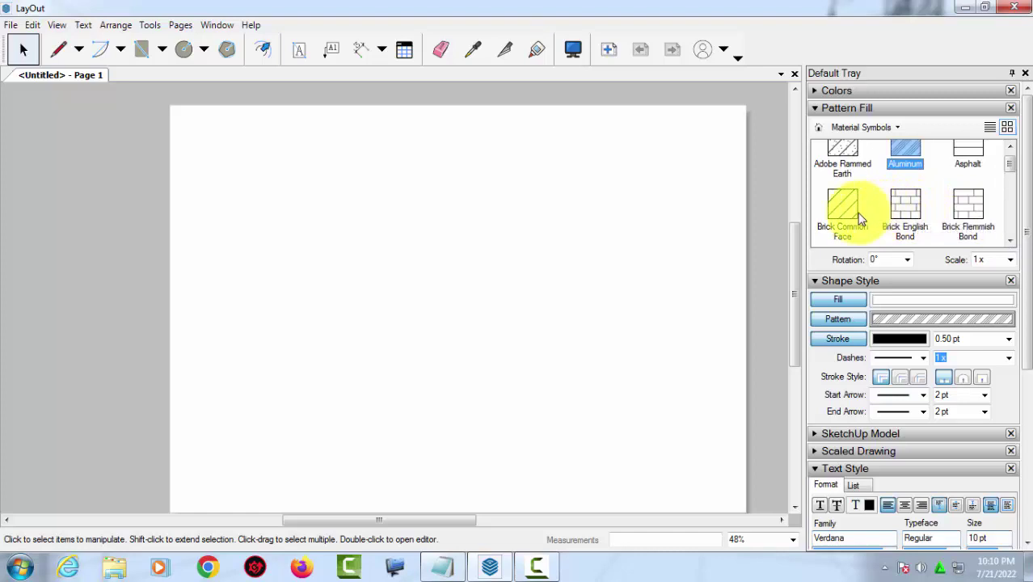
pyautogui.scroll(1, 857, 211)
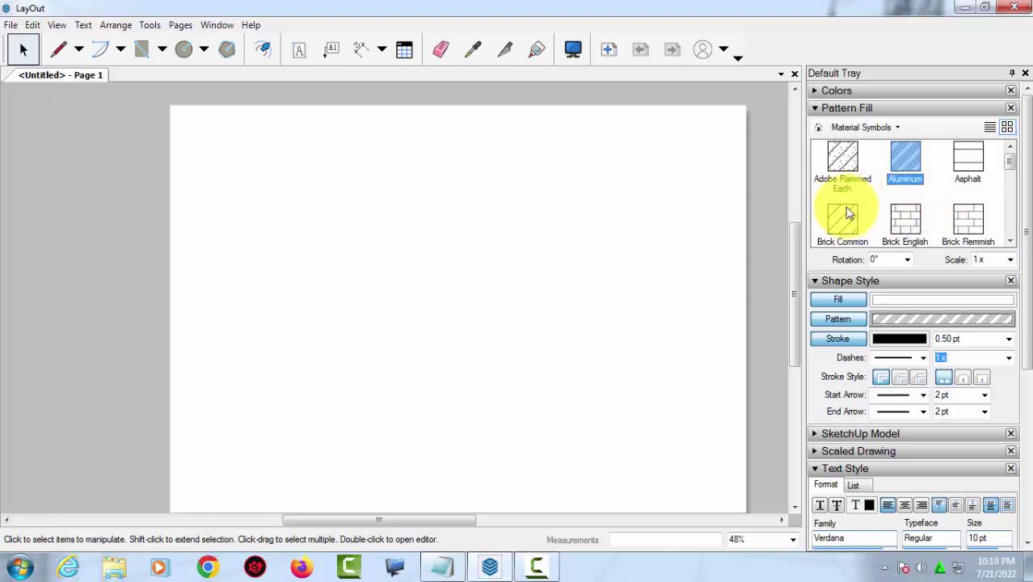
pyautogui.scroll(-2, 438, 235)
pyautogui.scroll(1, 420, 293)
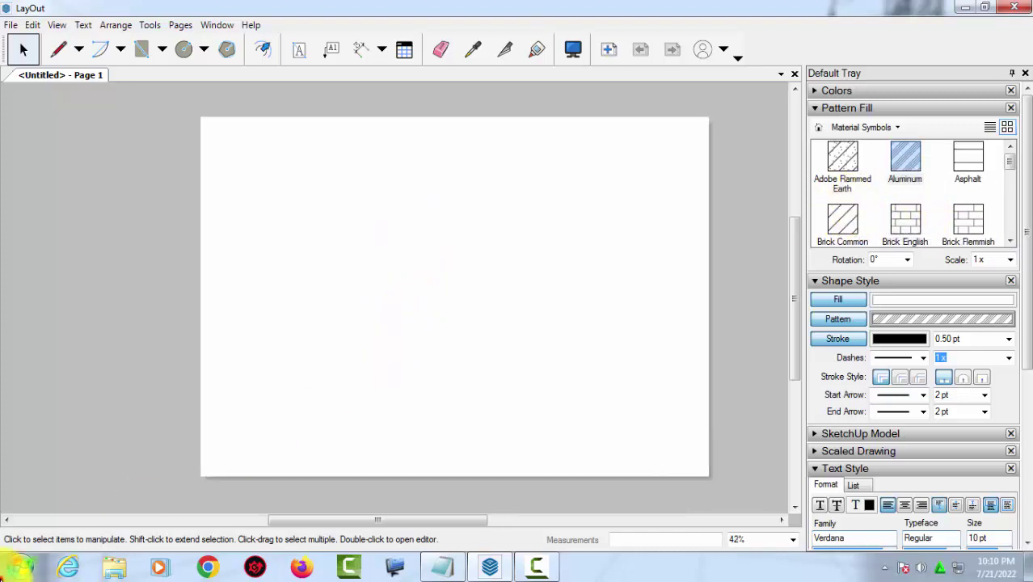
pyautogui.click(19, 567)
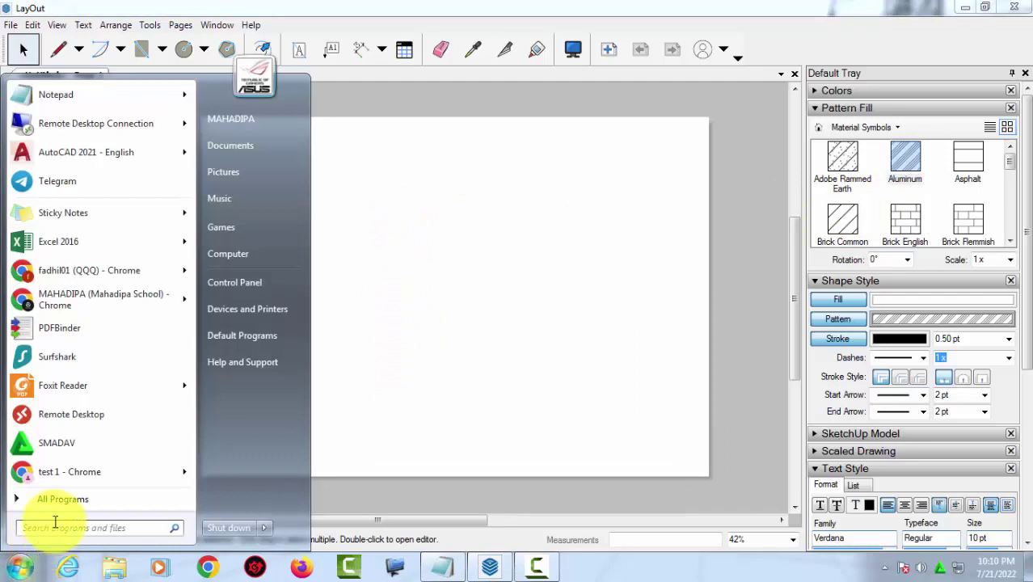
# - Search 'ske' to launch SketchUp Pro 2022, and minimize LayOut to reveal its welcome window
pyautogui.write('ske')
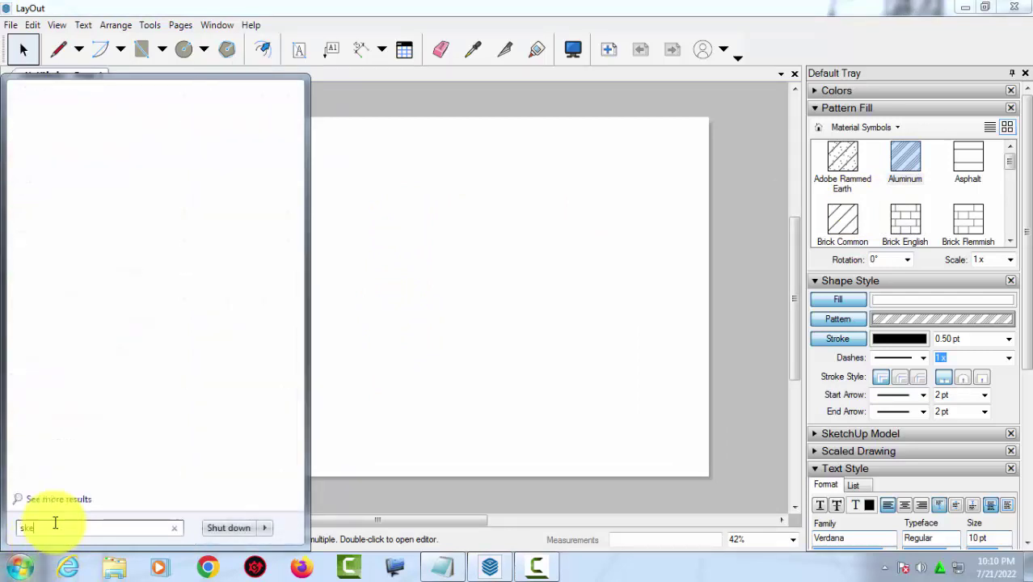
pyautogui.click(66, 121)
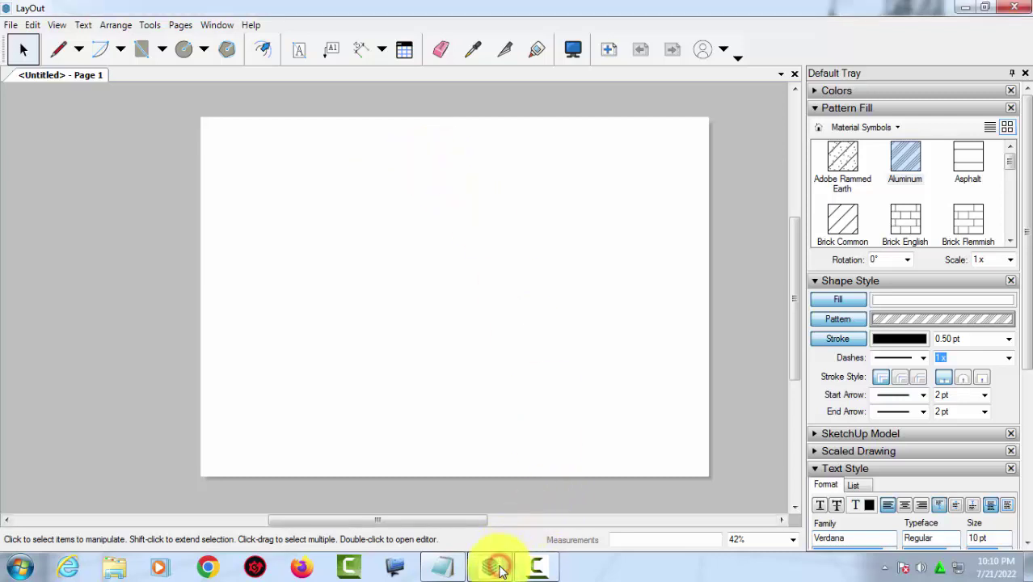
pyautogui.click(964, 7)
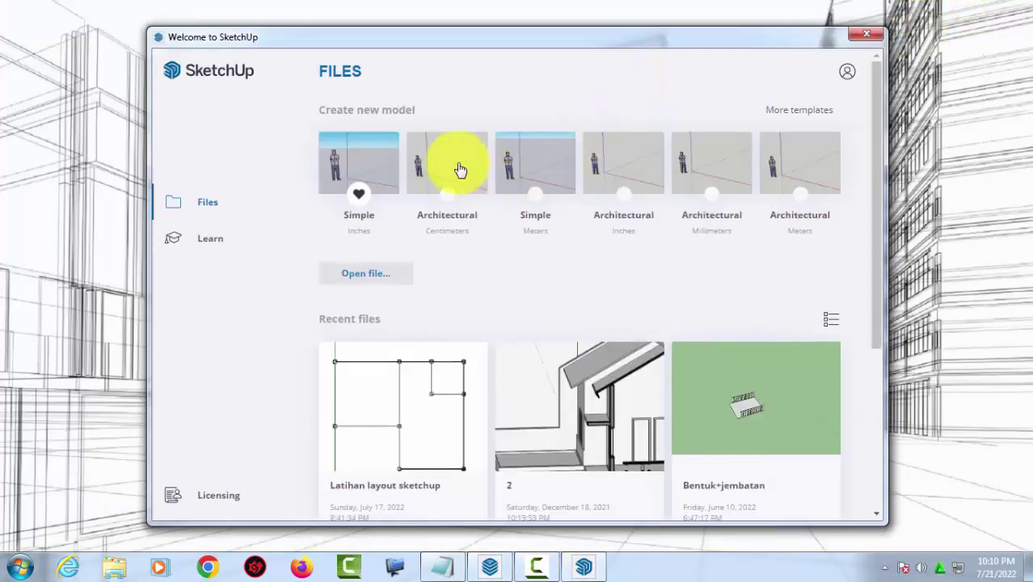
# - Start a new Architectural Centimeters model and view it from the top
pyautogui.click(459, 169)
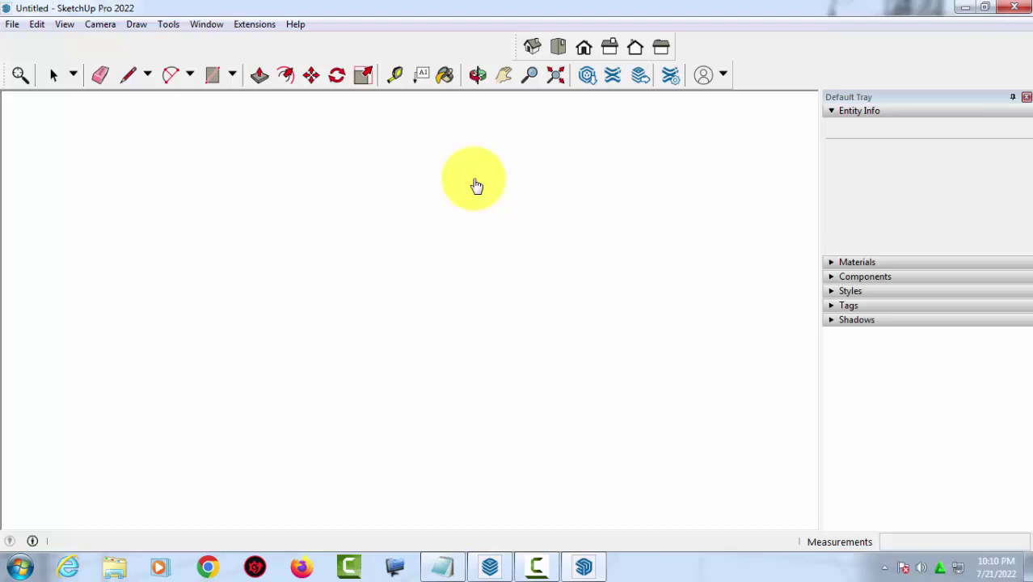
pyautogui.scroll(-2, 415, 269)
pyautogui.scroll(-2, 509, 137)
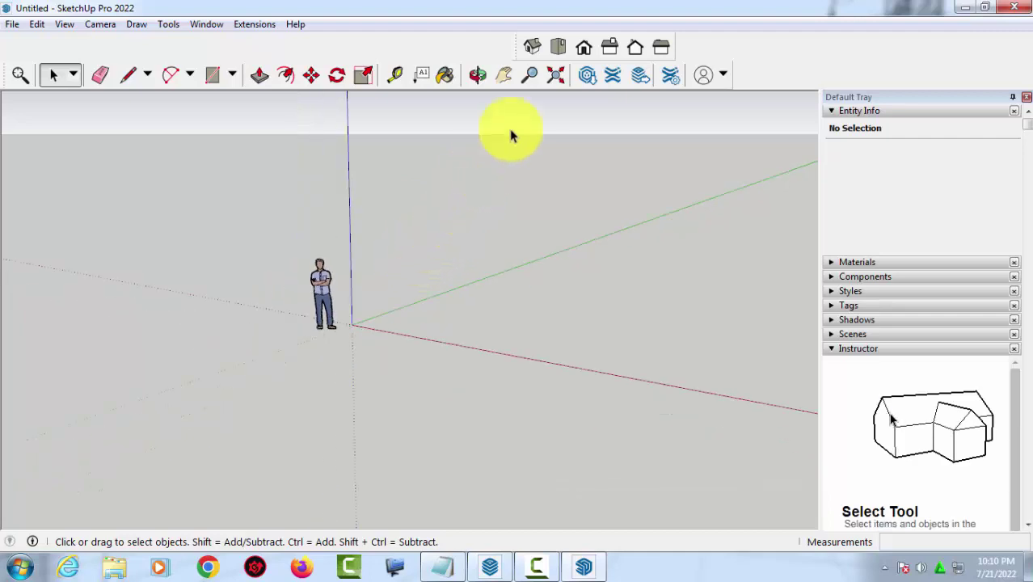
pyautogui.click(558, 50)
pyautogui.moveTo(490, 168)
pyautogui.mouseDown(button='middle')
pyautogui.moveTo(322, 197)
pyautogui.moveTo(503, 131)
pyautogui.mouseUp(button='middle')
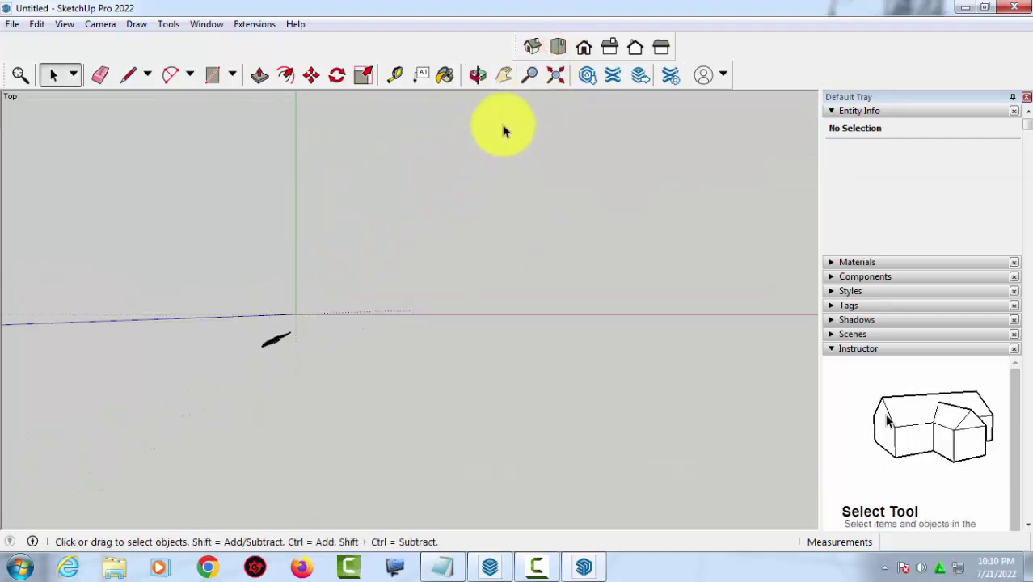
pyautogui.click(13, 24)
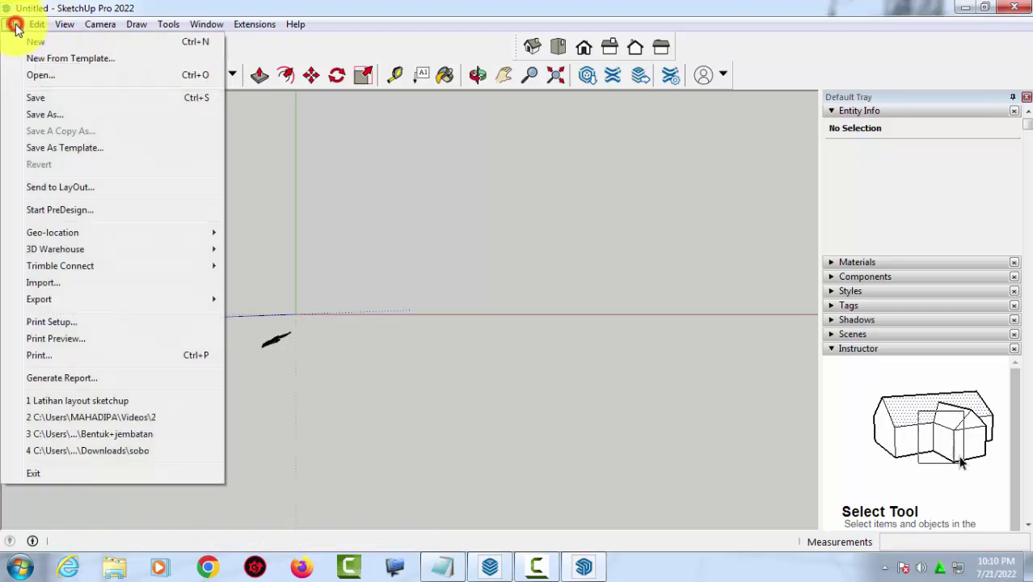
pyautogui.click(633, 226)
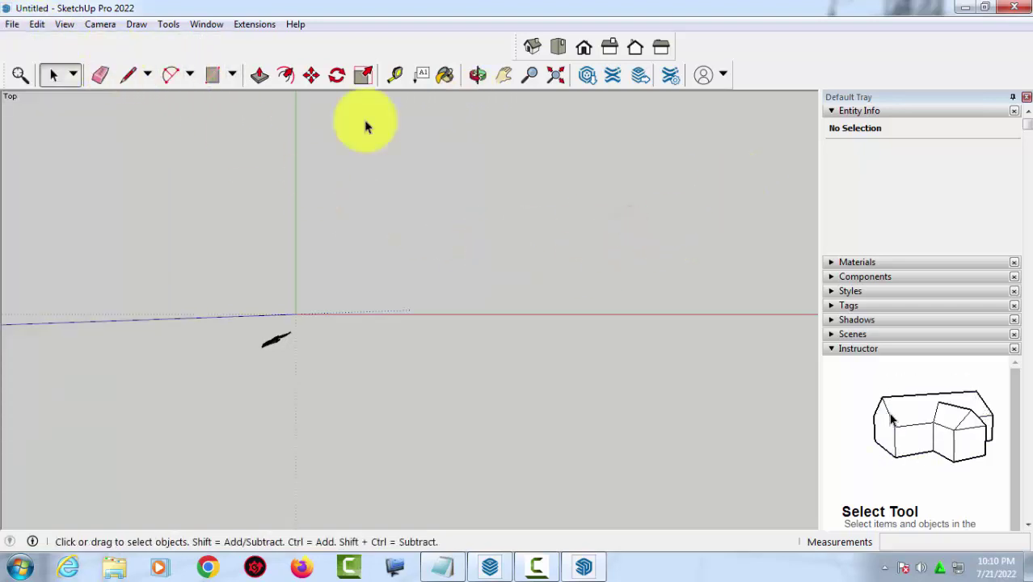
# - Switch the camera to Parallel Projection and reorient the view of the axes
pyautogui.click(97, 30)
pyautogui.click(122, 95)
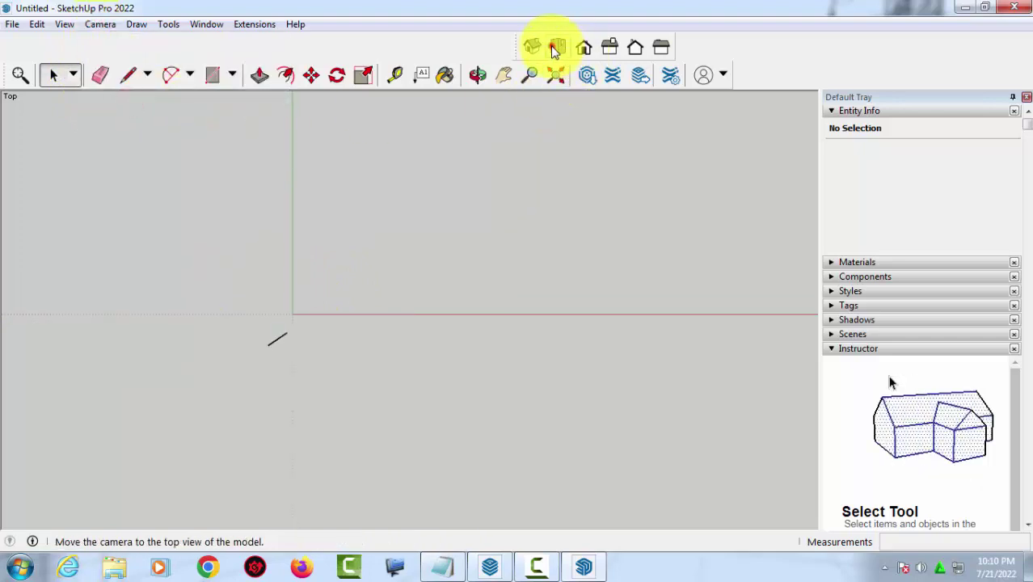
pyautogui.moveTo(210, 297); pyautogui.dragTo(325, 380)
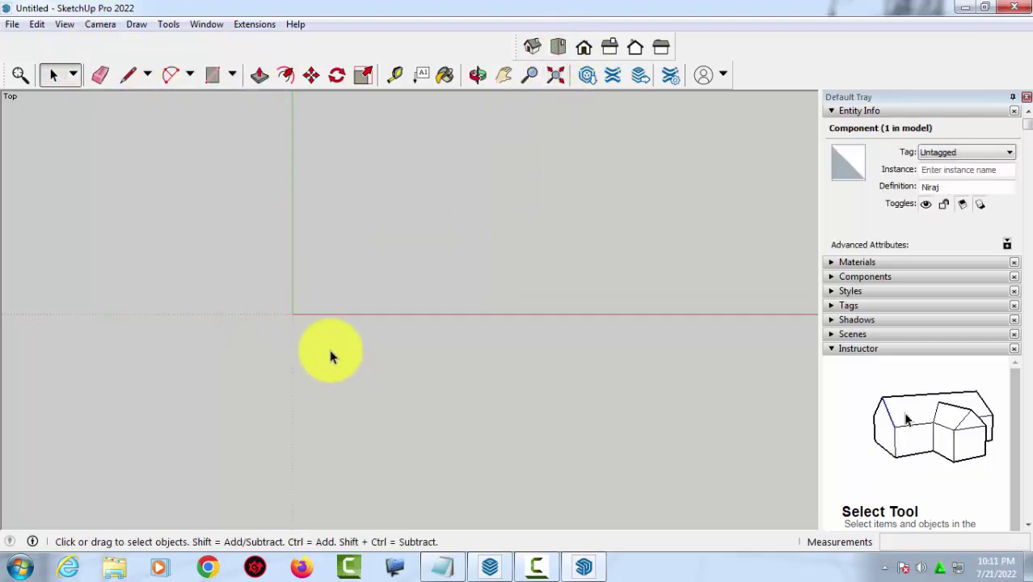
pyautogui.click(330, 356)
pyautogui.moveTo(281, 311); pyautogui.dragTo(225, 154, button='middle')
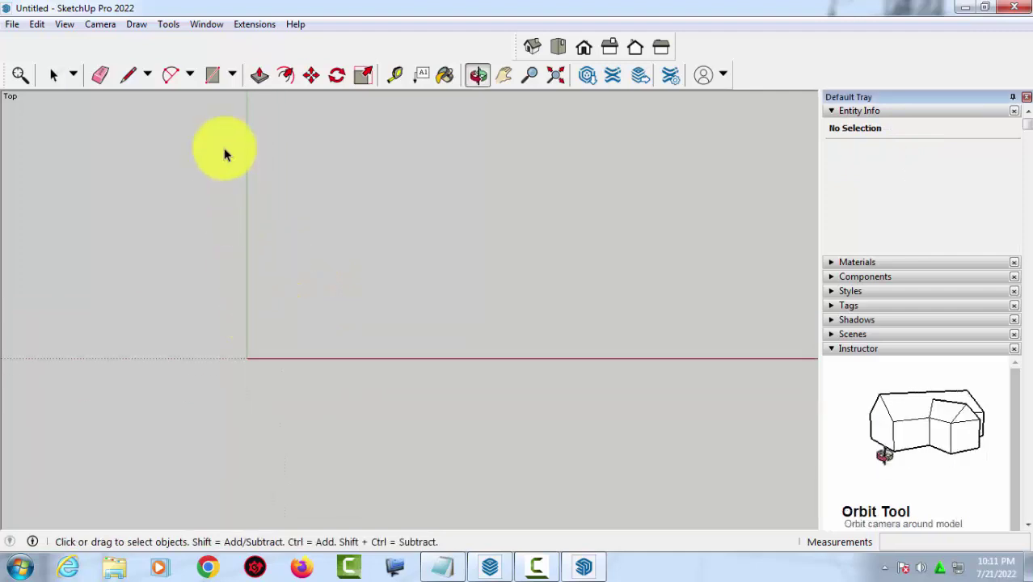
# - Draw a 600 × 600 cm square starting at the origin
pyautogui.click(211, 75)
pyautogui.click(247, 356)
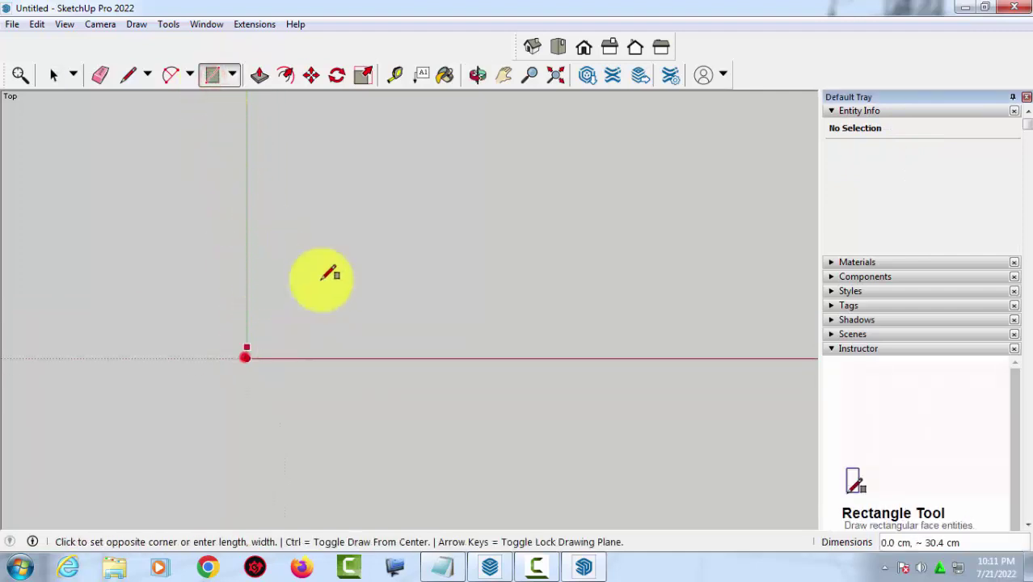
pyautogui.write('600')
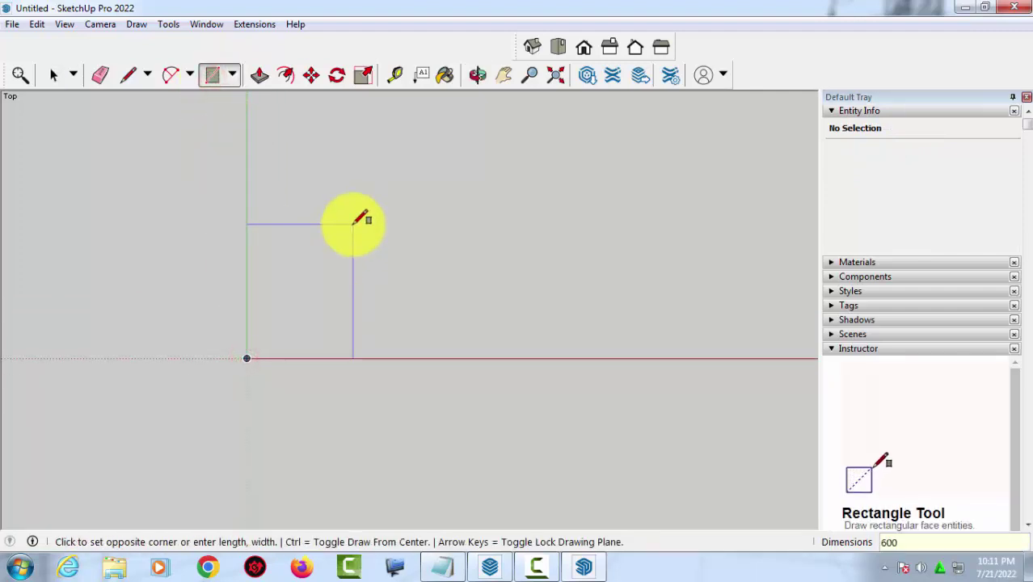
pyautogui.write(',')
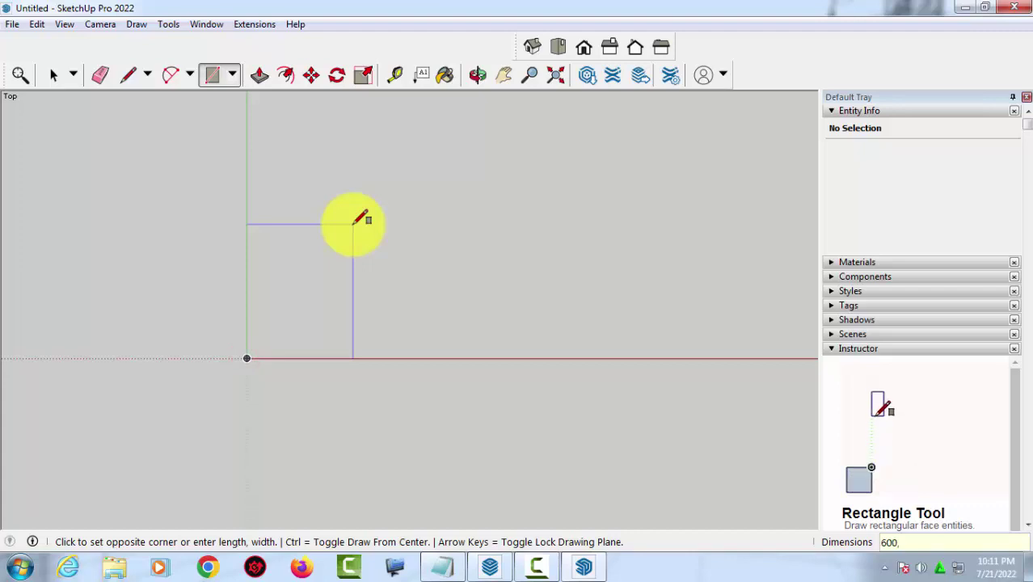
pyautogui.write('600')
pyautogui.press('Return')
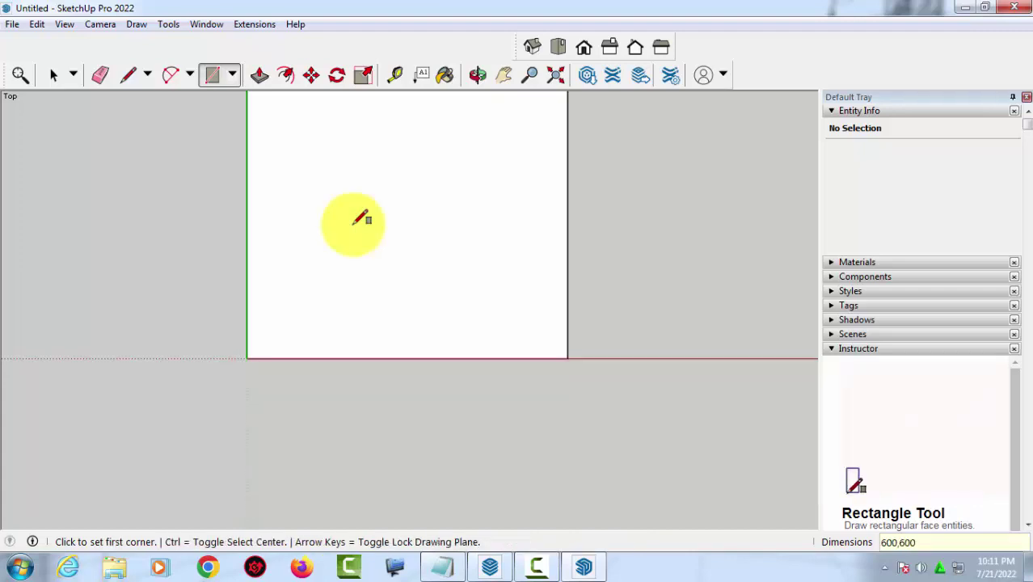
pyautogui.scroll(-1, 356, 223)
pyautogui.scroll(-2, 380, 242)
pyautogui.scroll(1, 376, 202)
pyautogui.press('ctrl')
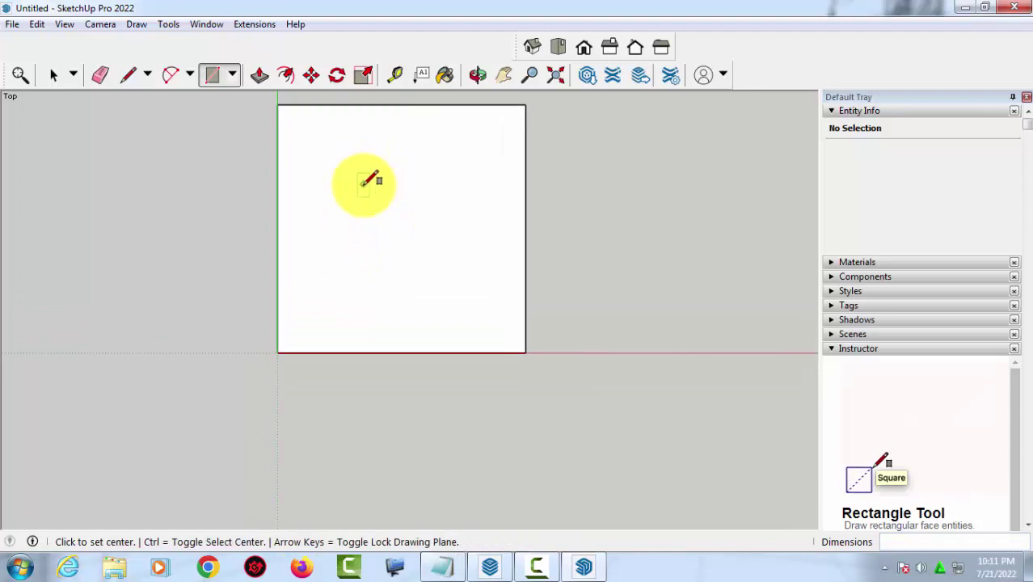
pyautogui.scroll(1, 315, 259)
# - Offset the square's outline inward to form the outer wall thickness
pyautogui.press('space')
pyautogui.press('t')
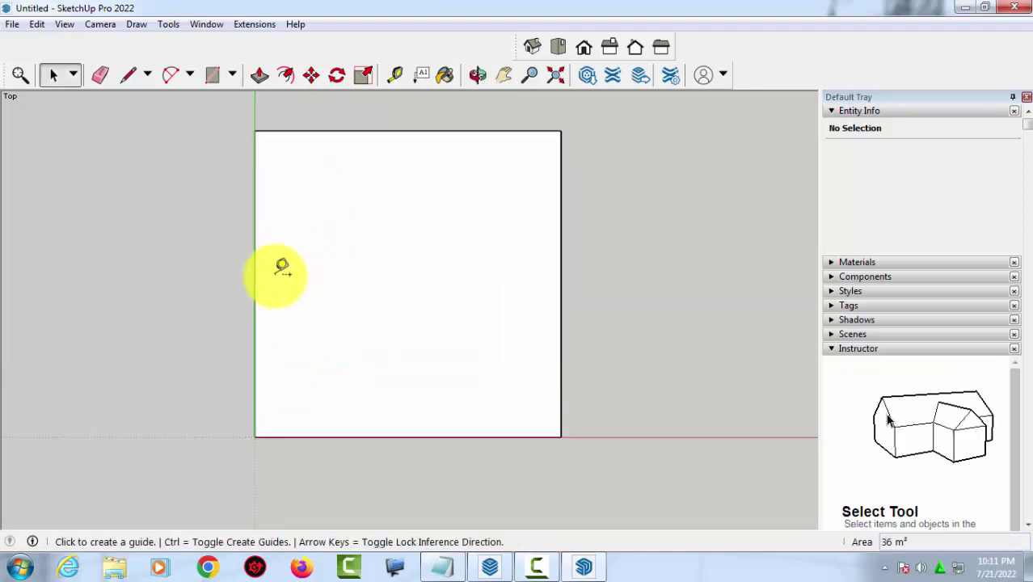
pyautogui.click(254, 249)
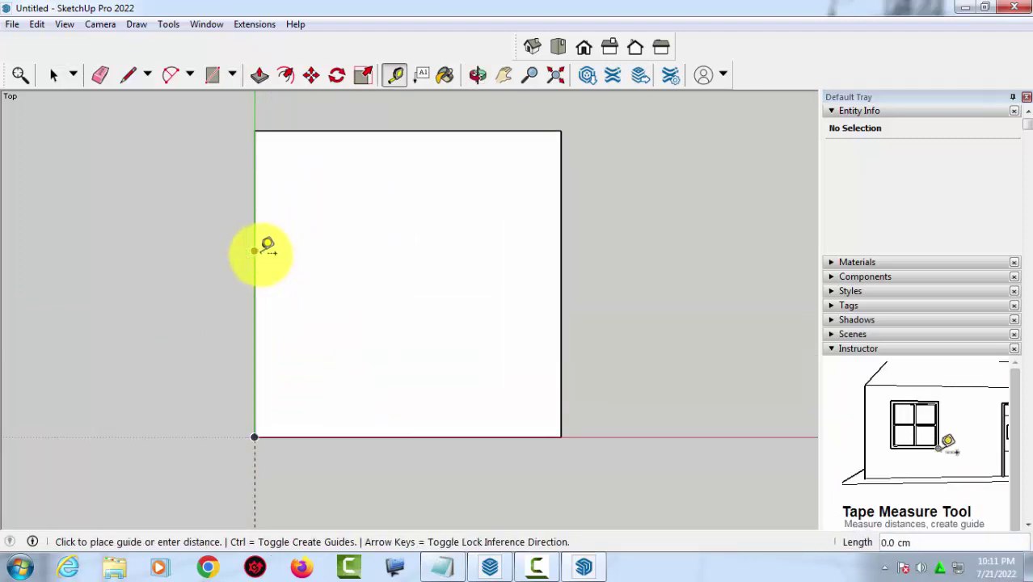
pyautogui.press('space')
pyautogui.click(286, 74)
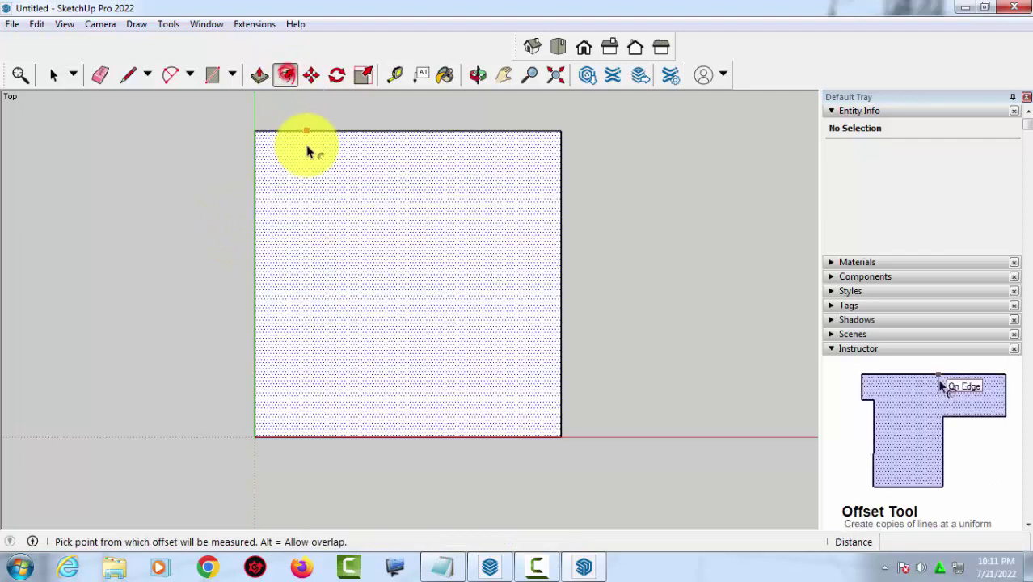
pyautogui.click(307, 150)
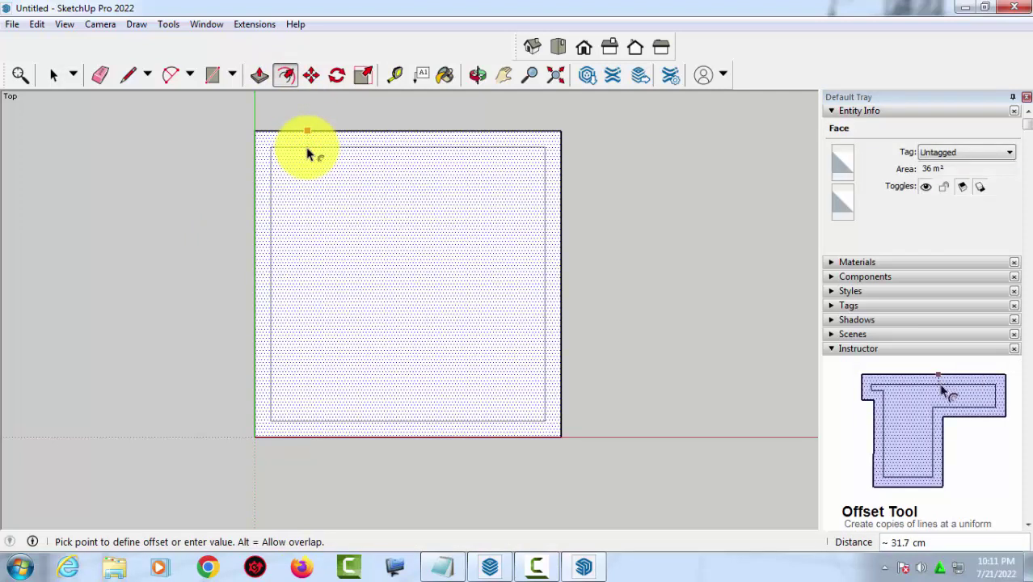
pyautogui.press('Return')
pyautogui.press('space')
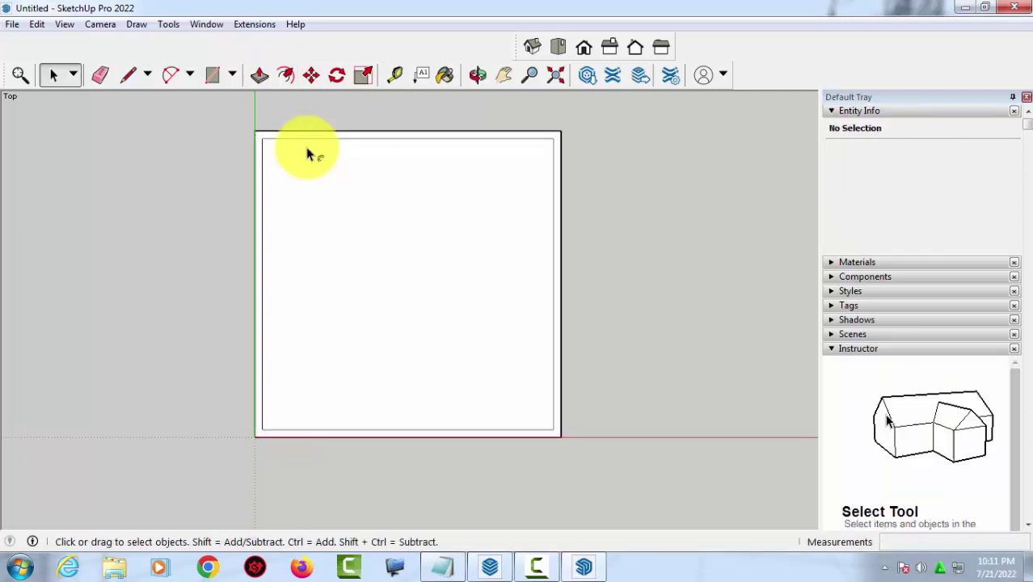
# - Place a vertical guide at the square's middle and a parallel guide 7.5 cm away
pyautogui.press('t')
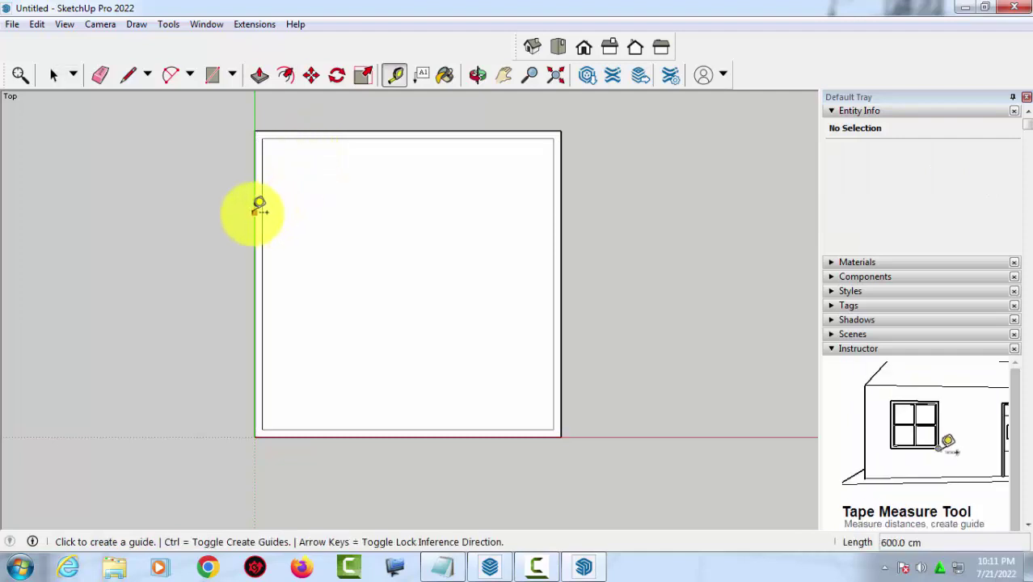
pyautogui.click(257, 212)
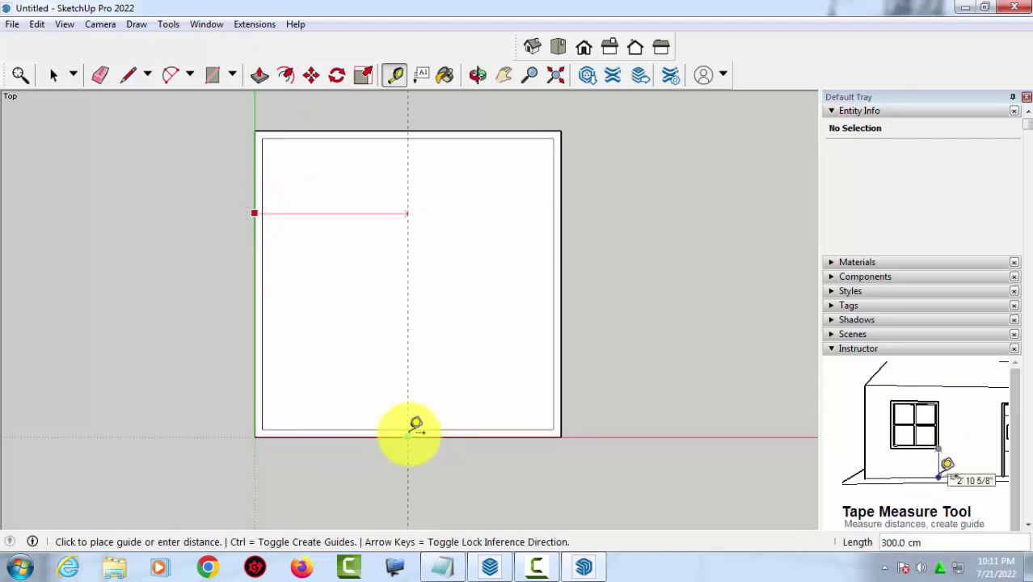
pyautogui.click(408, 434)
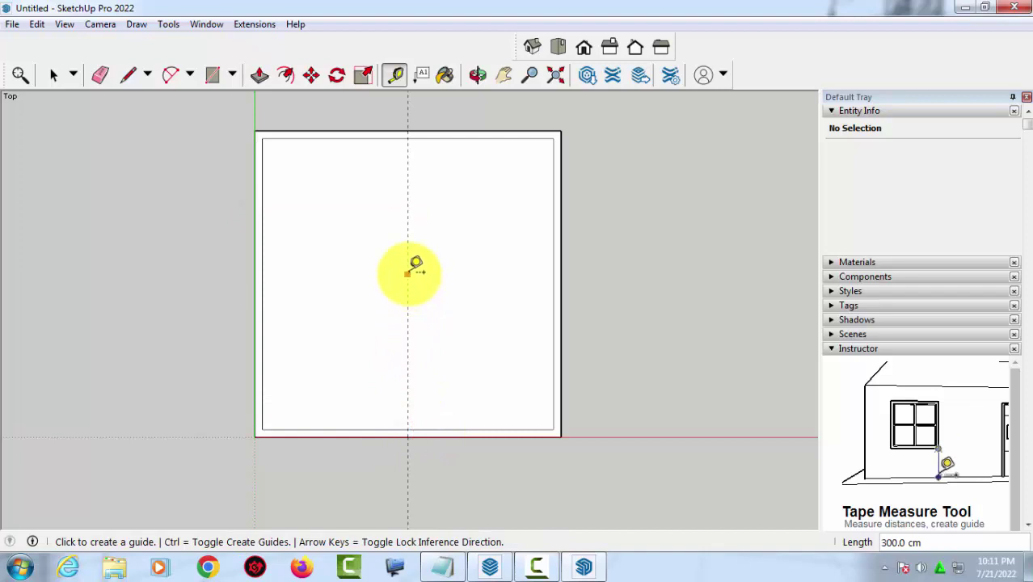
pyautogui.click(407, 273)
pyautogui.write('7.')
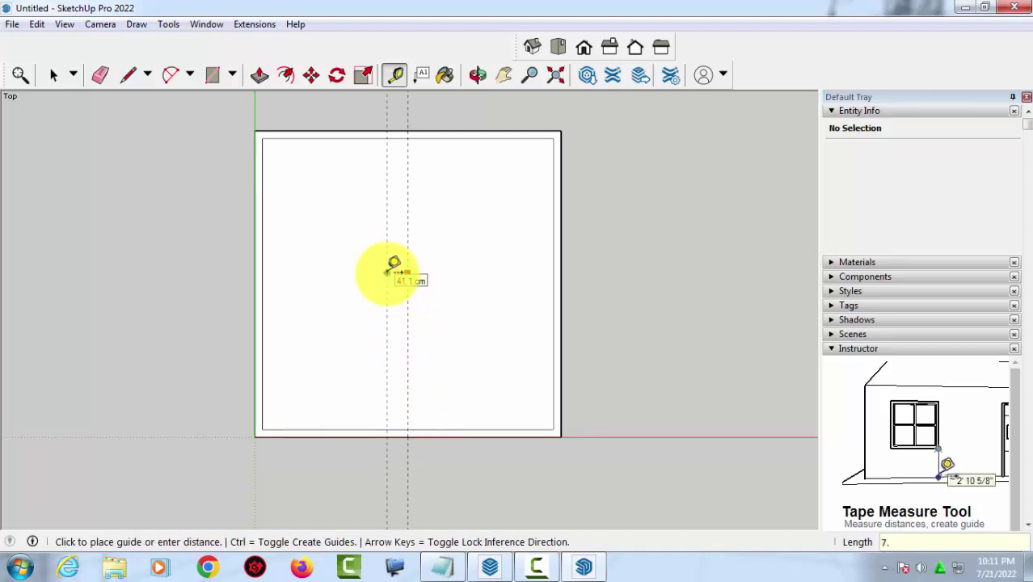
pyautogui.write('5')
pyautogui.press('Return')
pyautogui.scroll(2, 396, 259)
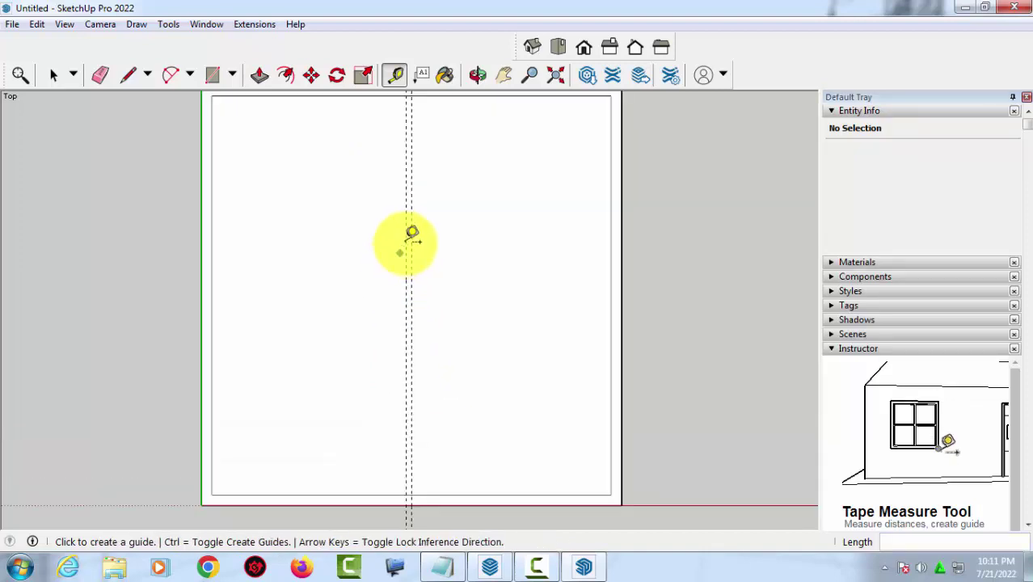
pyautogui.click(410, 233)
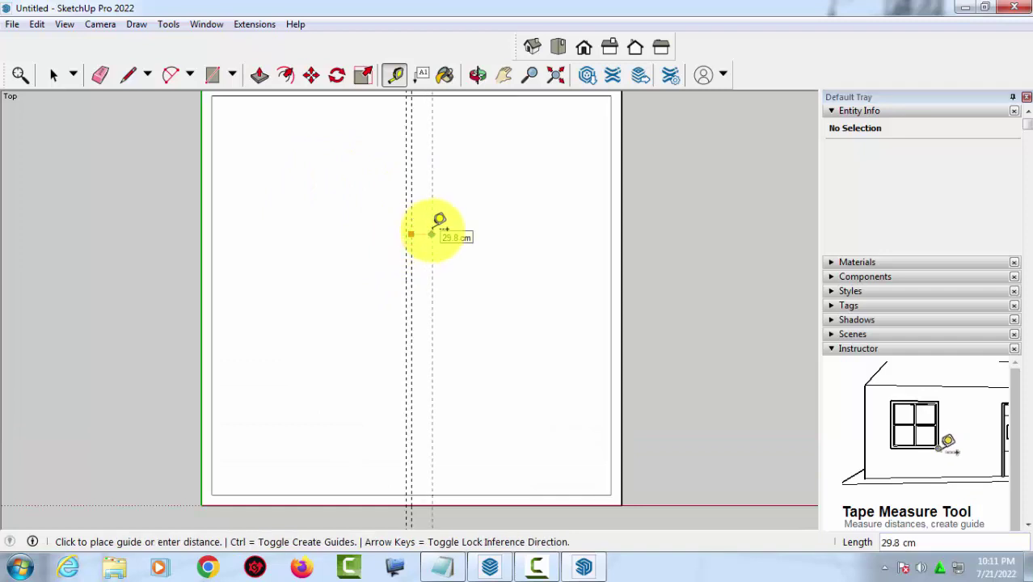
pyautogui.press('Escape')
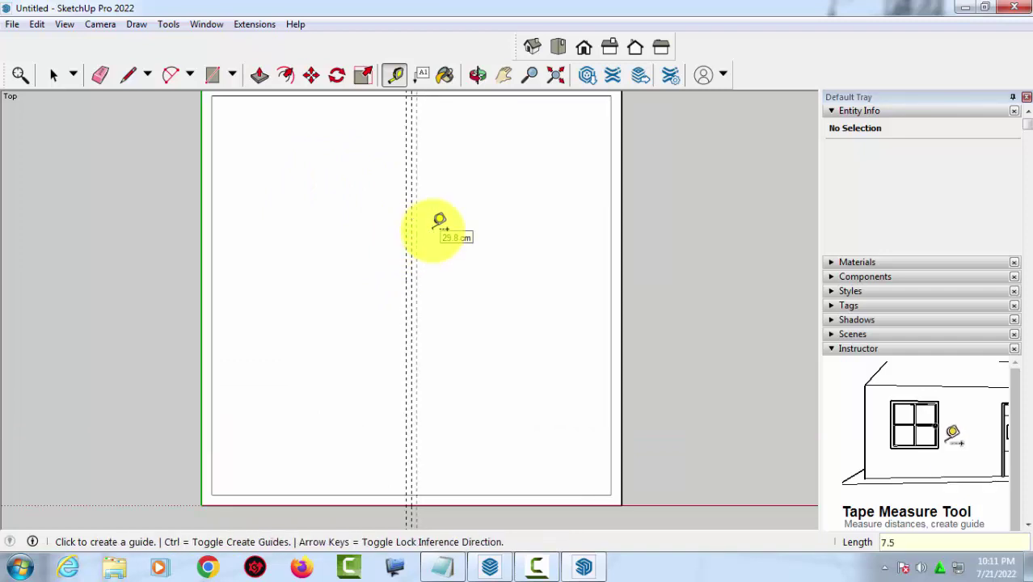
pyautogui.scroll(-1, 404, 202)
pyautogui.scroll(-2, 364, 184)
pyautogui.scroll(2, 300, 105)
# - Place a horizontal guide at the square's middle and a parallel guide 7.5 cm away
pyautogui.click(293, 114)
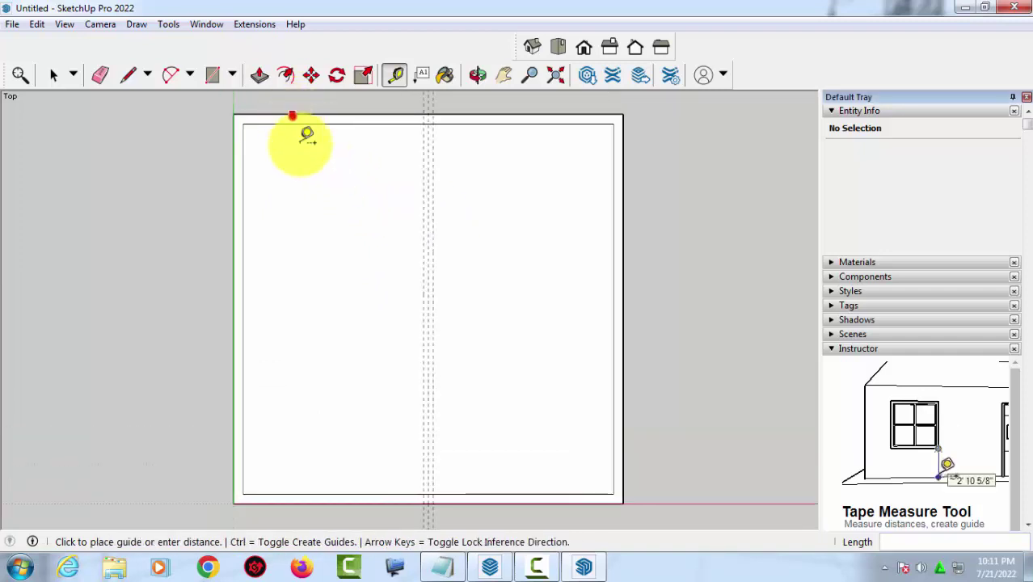
pyautogui.click(240, 305)
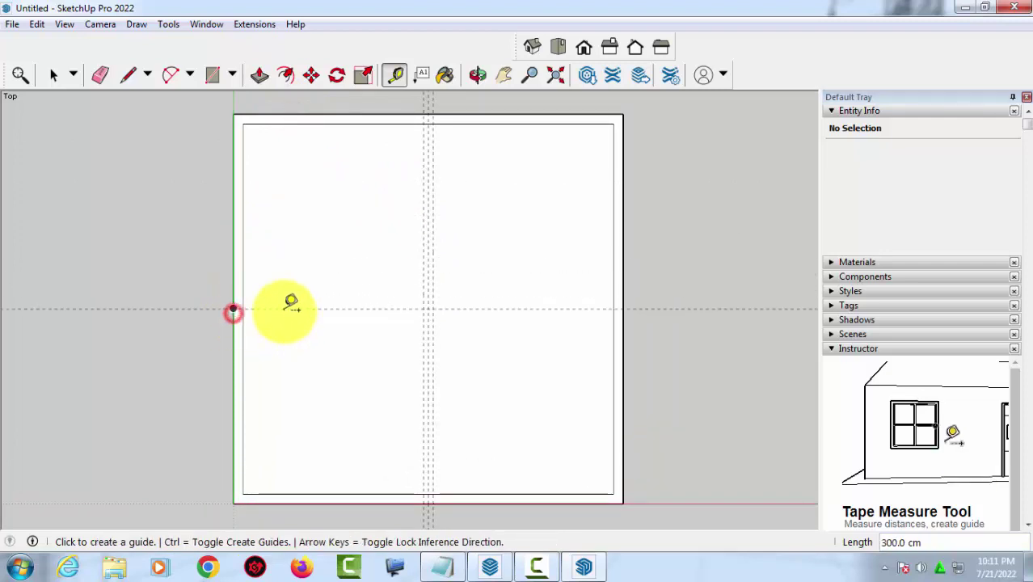
pyautogui.click(283, 307)
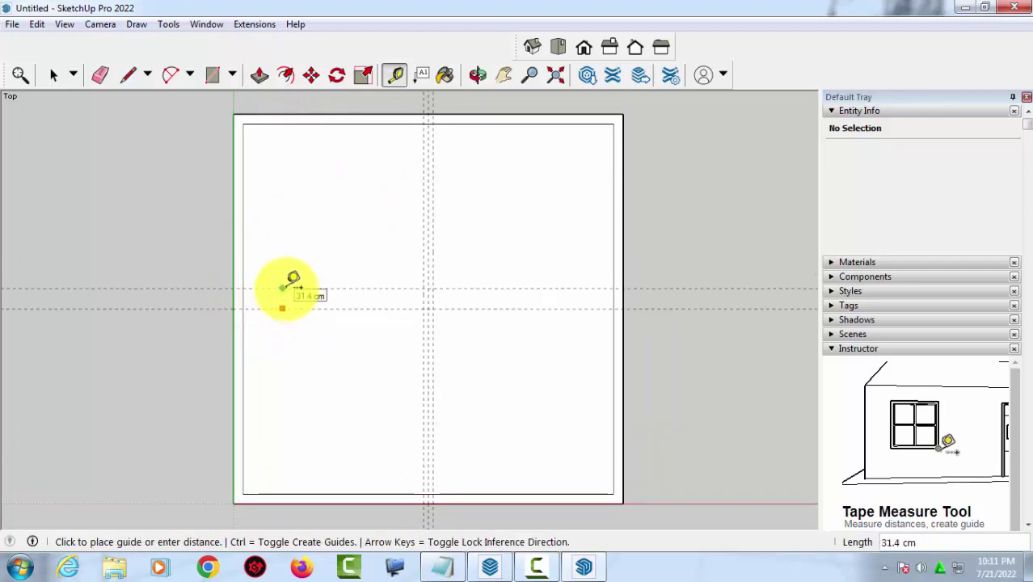
pyautogui.press('Return')
pyautogui.scroll(1, 287, 315)
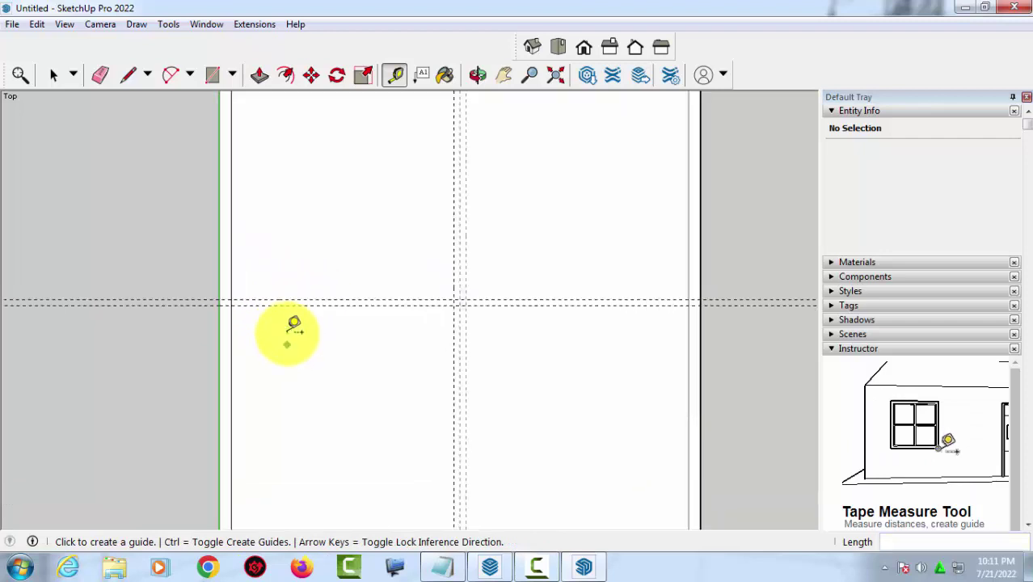
pyautogui.scroll(1, 283, 299)
pyautogui.click(278, 304)
pyautogui.write('7.')
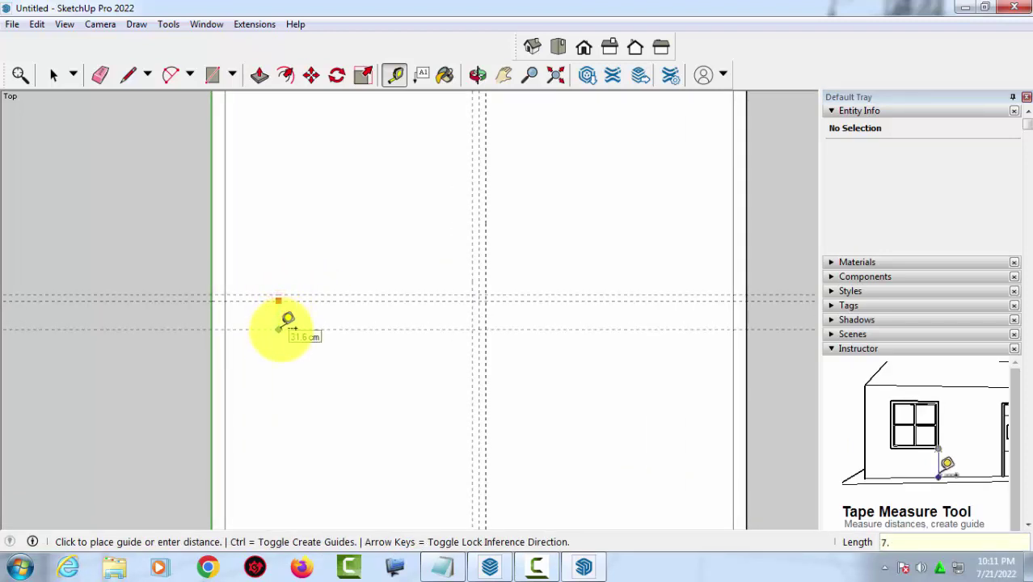
pyautogui.write('5')
pyautogui.press('Return')
pyautogui.scroll(-2, 283, 319)
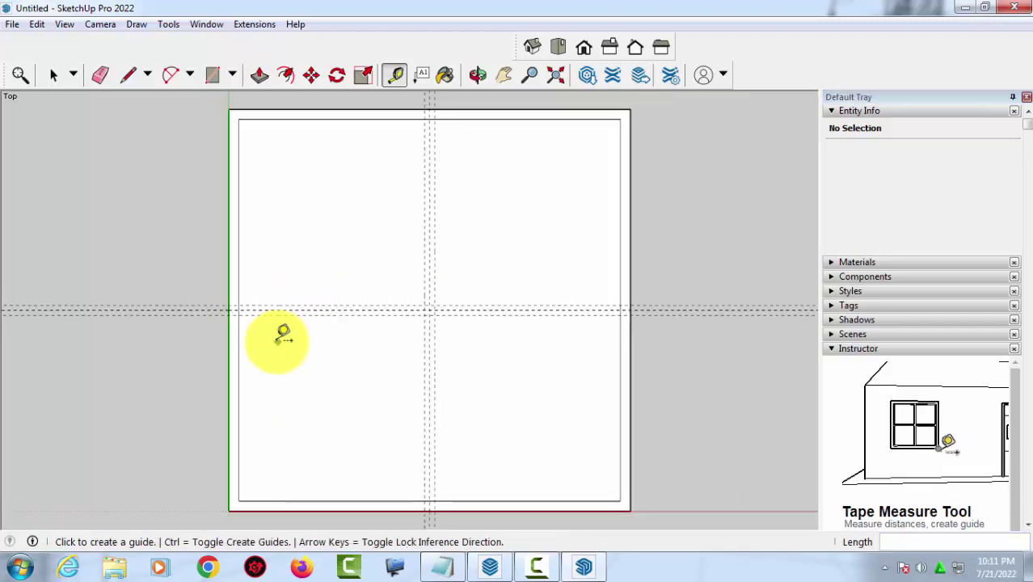
# - Draw the vertical and horizontal 7.5 cm interior wall strips between the guides
pyautogui.press('r')
pyautogui.scroll(1, 428, 492)
pyautogui.click(429, 498)
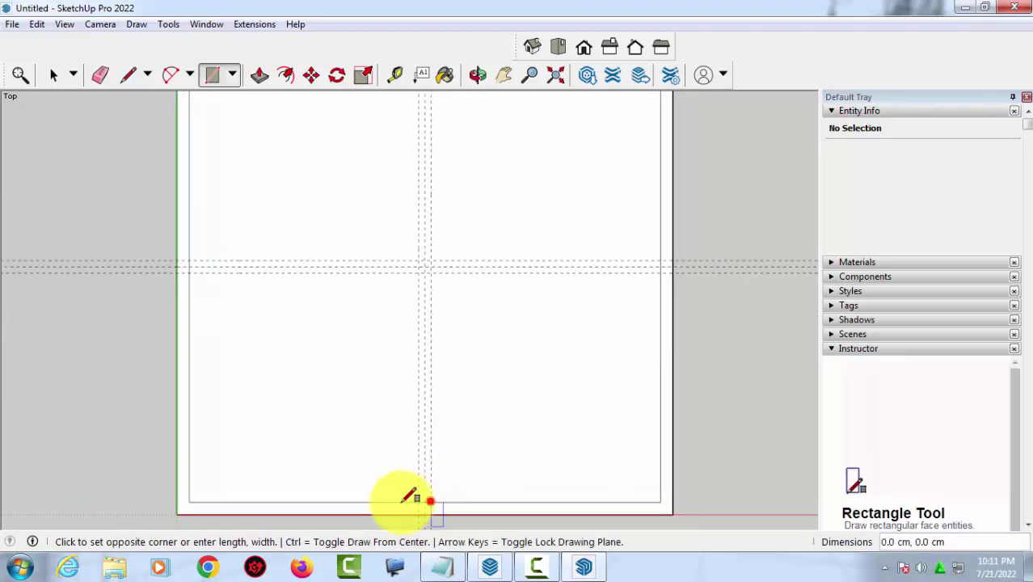
pyautogui.scroll(-1, 421, 485)
pyautogui.scroll(1, 414, 162)
pyautogui.click(415, 142)
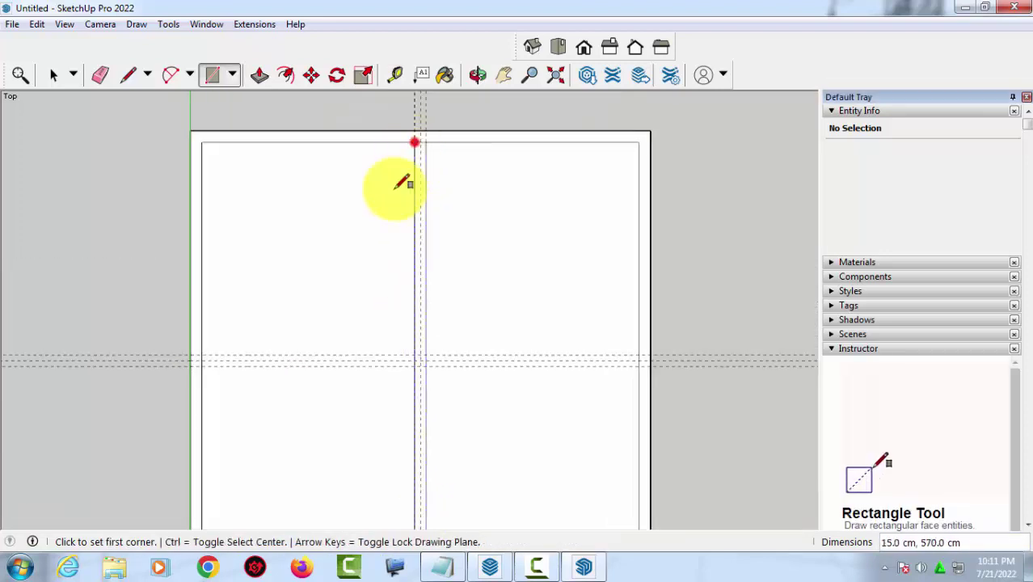
pyautogui.click(205, 353)
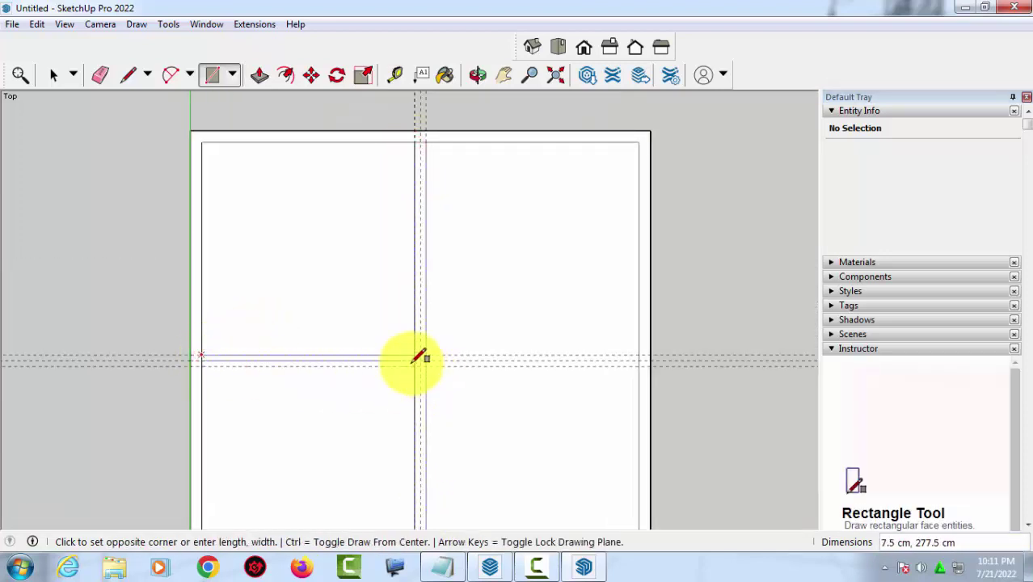
pyautogui.click(417, 364)
pyautogui.scroll(-1, 414, 356)
# - Delete the right, lower-left and upper-left room floor faces between the walls
pyautogui.press('space')
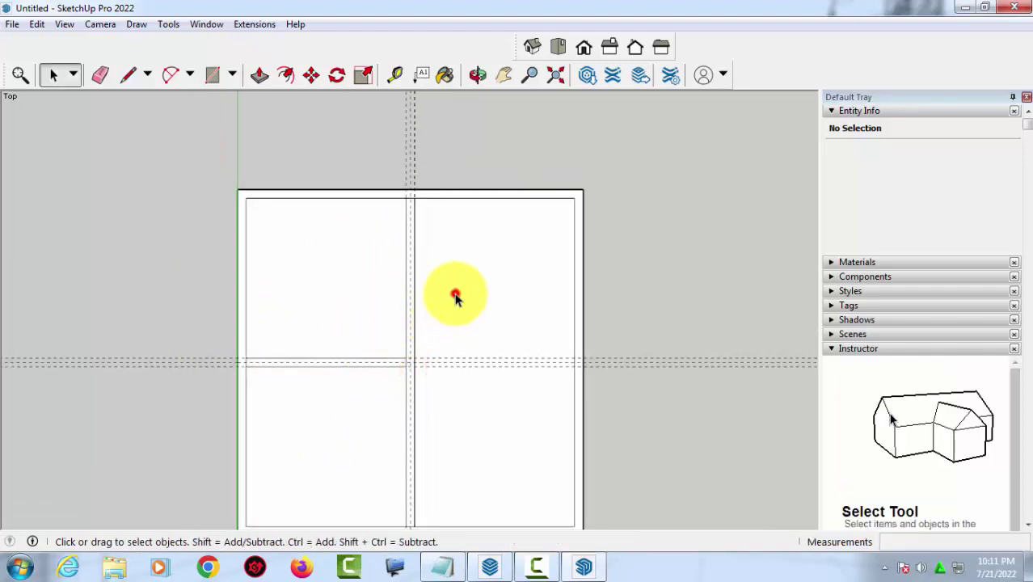
pyautogui.click(455, 297)
pyautogui.press('Delete')
pyautogui.click(439, 398)
pyautogui.click(338, 415)
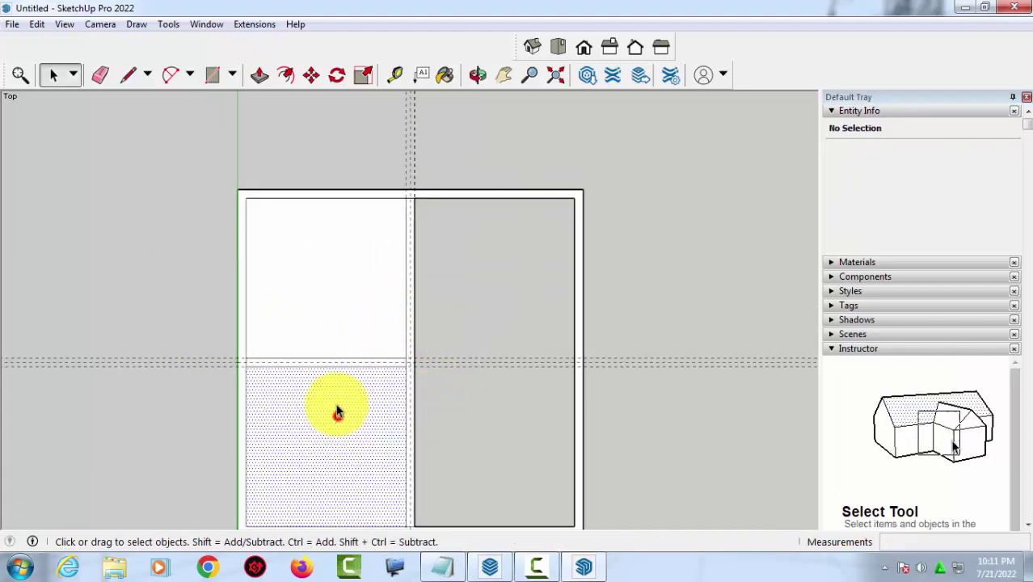
pyautogui.press('Delete')
pyautogui.click(345, 308)
pyautogui.press('Delete')
pyautogui.scroll(1, 411, 376)
pyautogui.scroll(1, 415, 387)
pyautogui.press('e')
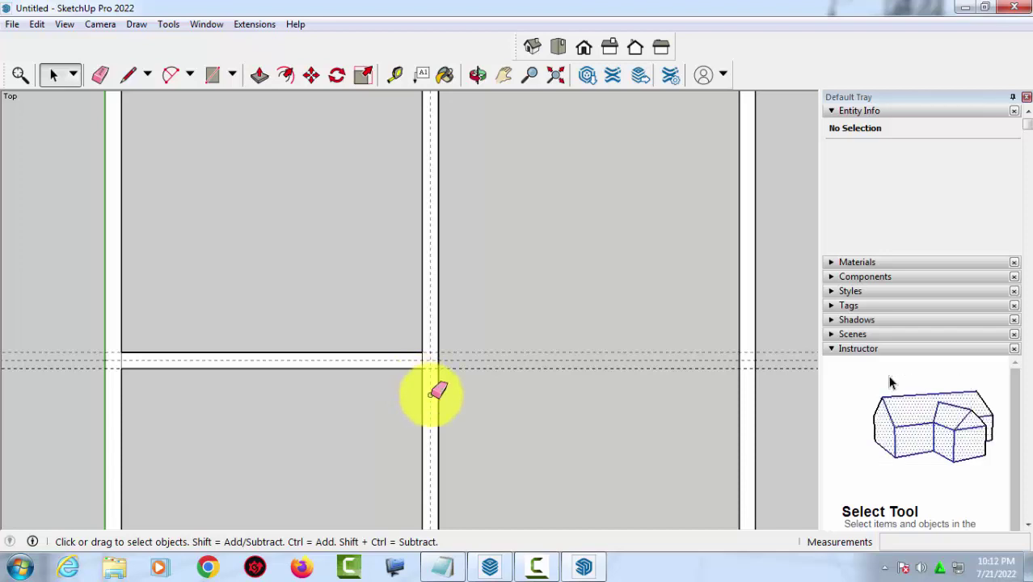
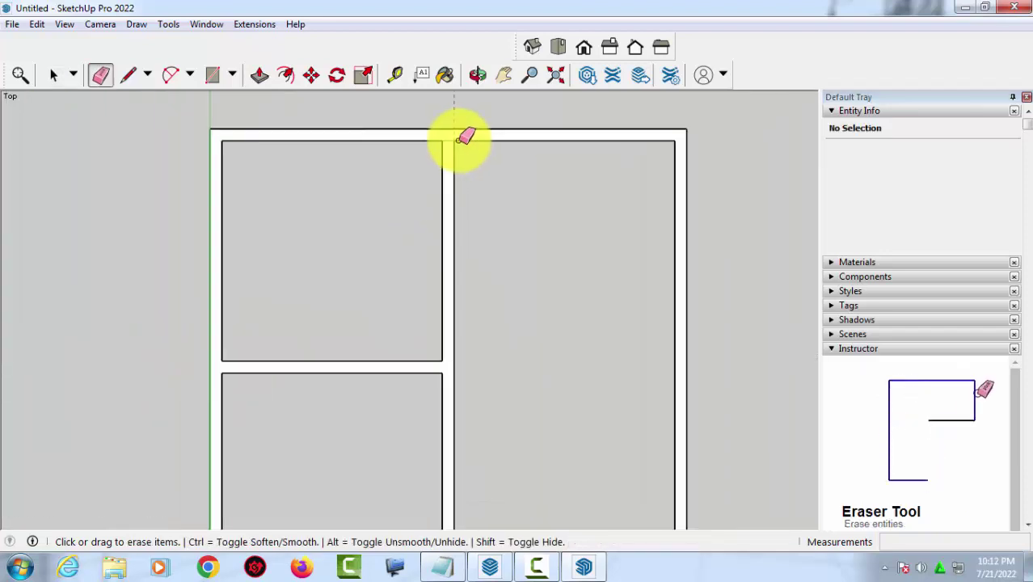
# - Orbit into perspective and push/pull the wall outlines up to 300 cm
pyautogui.scroll(1, 450, 139)
pyautogui.scroll(-2, 363, 153)
pyautogui.scroll(-1, 357, 420)
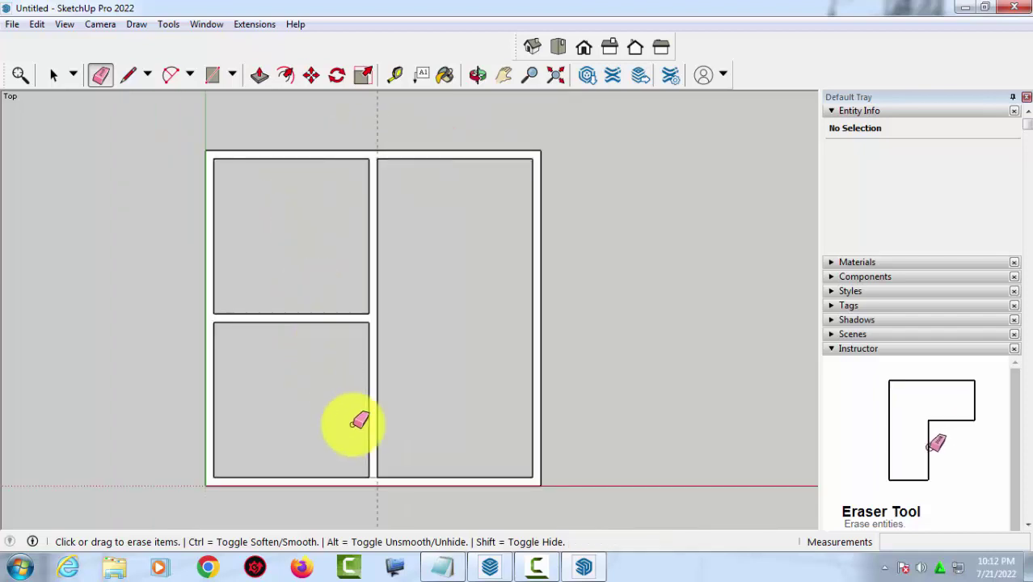
pyautogui.scroll(3, 381, 445)
pyautogui.scroll(-2, 380, 446)
pyautogui.scroll(-1, 360, 441)
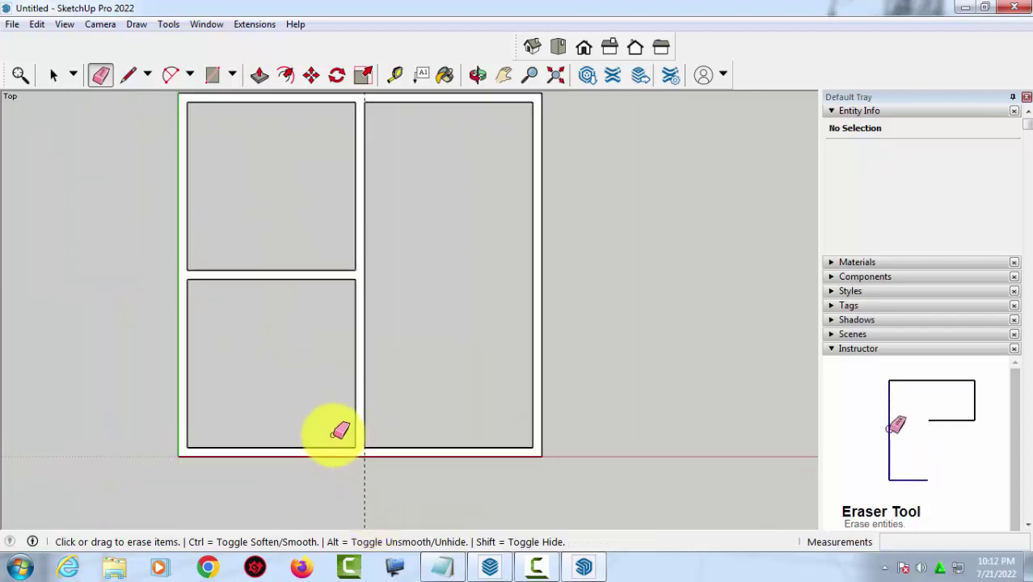
pyautogui.scroll(-1, 339, 429)
pyautogui.moveTo(255, 320)
pyautogui.mouseDown(button='middle')
pyautogui.moveTo(58, 189)
pyautogui.moveTo(120, 217)
pyautogui.mouseUp(button='middle')
pyautogui.scroll(1, 341, 346)
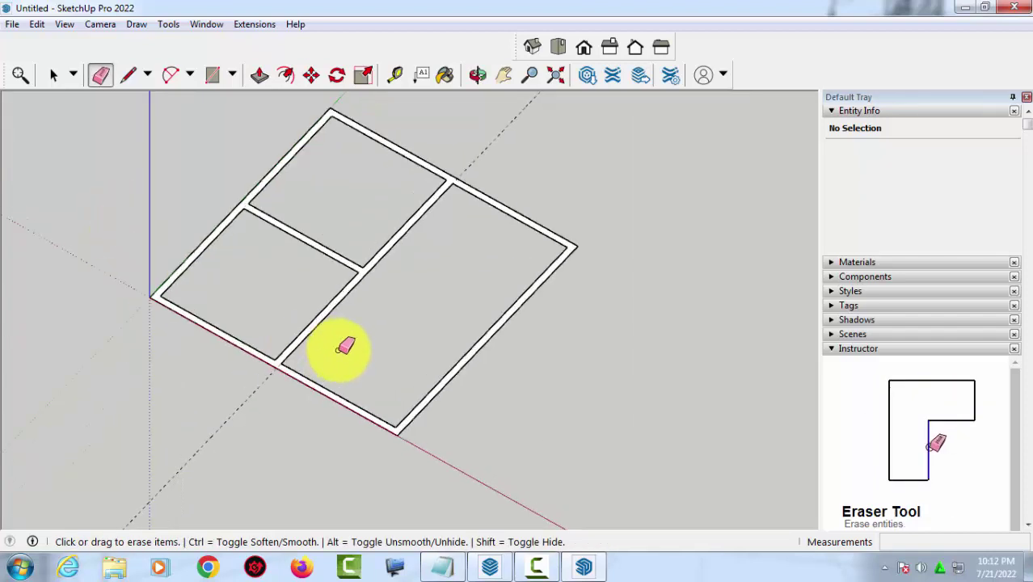
pyautogui.press('p')
pyautogui.scroll(1, 417, 373)
pyautogui.click(426, 398)
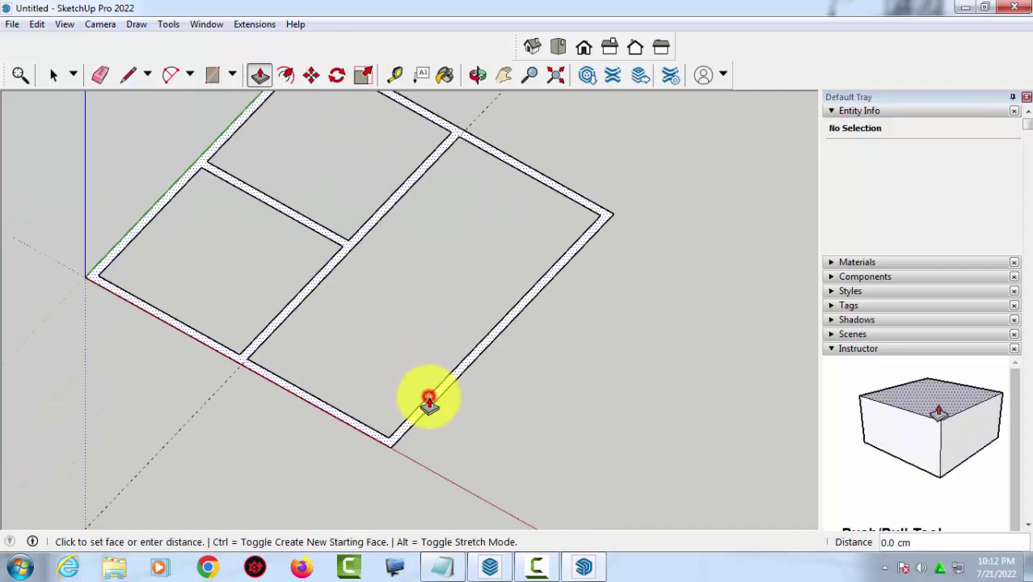
pyautogui.scroll(-1, 415, 351)
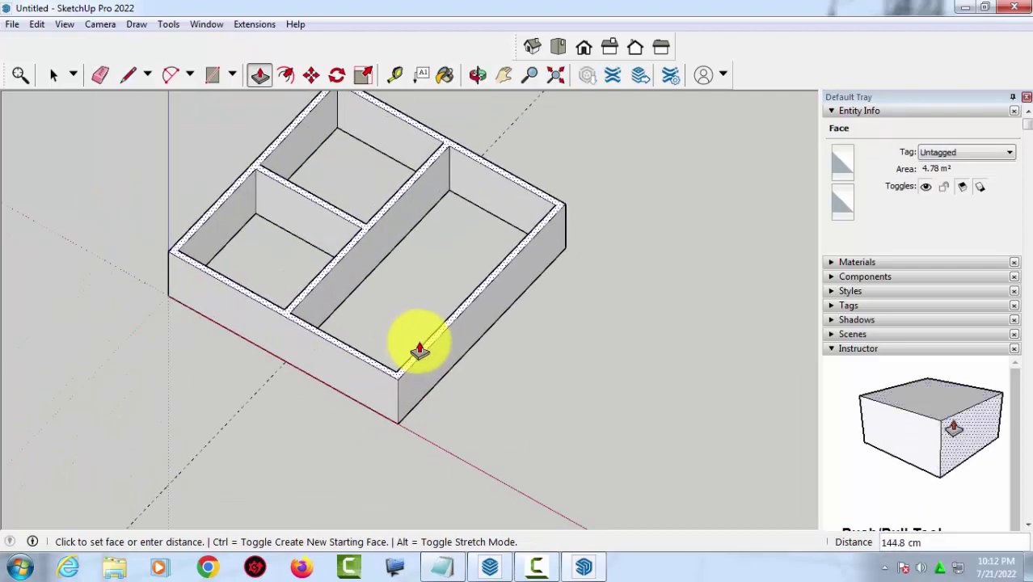
pyautogui.write('300')
pyautogui.press('Return')
# - Return to Top view and zoom extents to fit the whole model
pyautogui.scroll(-2, 421, 283)
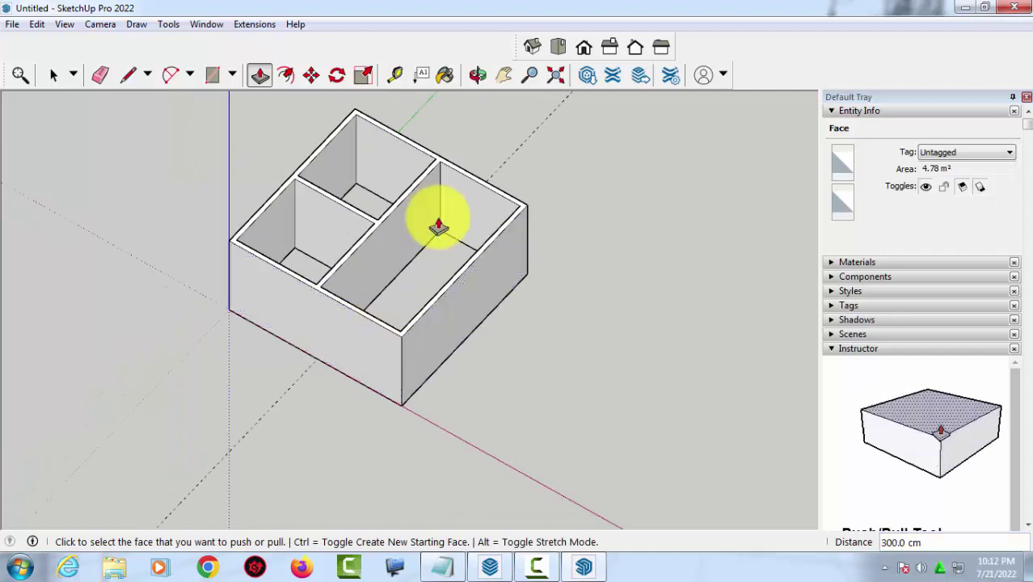
pyautogui.click(554, 46)
pyautogui.click(555, 76)
# - Select and delete the stray guide line above the plan
pyautogui.press('space')
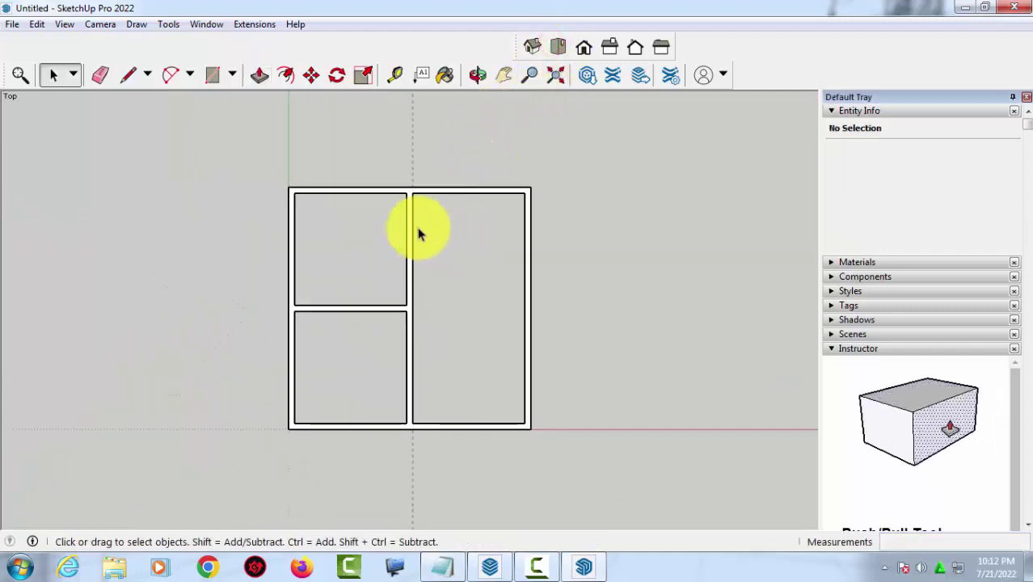
pyautogui.click(412, 155)
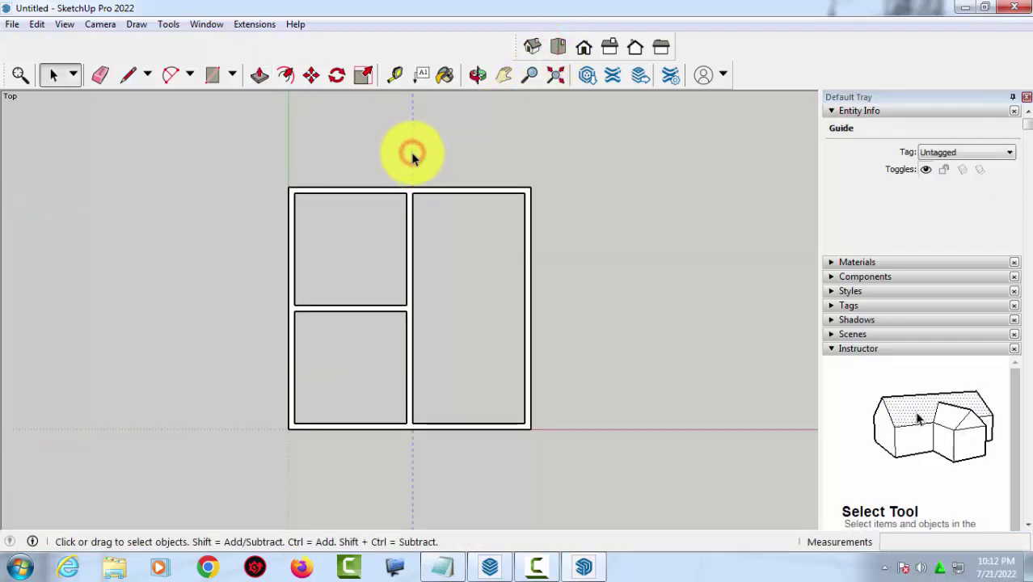
pyautogui.scroll(1, 408, 230)
pyautogui.press('Delete')
pyautogui.keyDown('shift'); pyautogui.moveTo(417, 253); pyautogui.dragTo(427, 226, button='middle'); pyautogui.keyUp('shift')
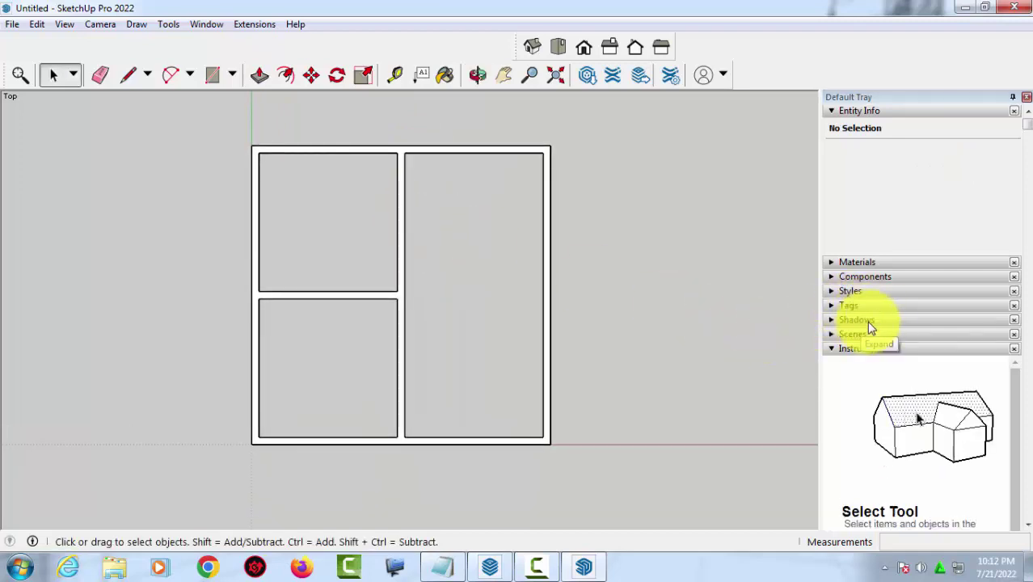
# - Add a new scene of the current top view in the Scenes panel
pyautogui.click(873, 336)
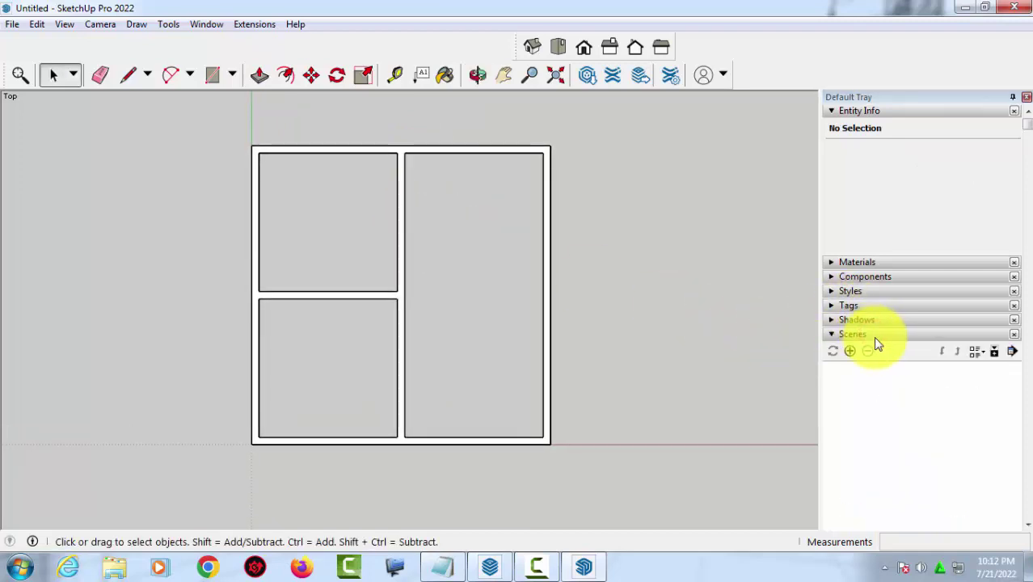
pyautogui.click(849, 351)
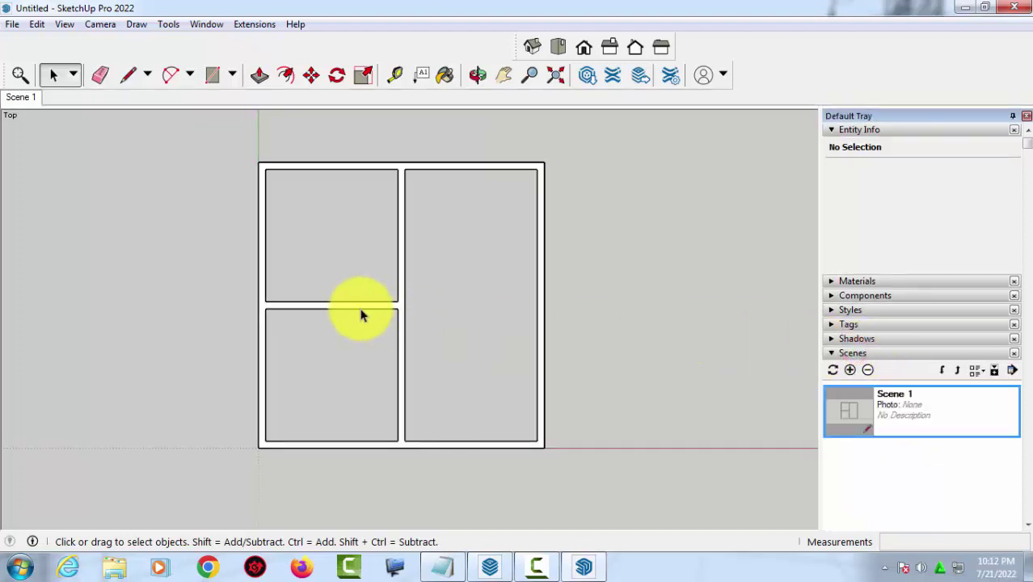
pyautogui.click(426, 308)
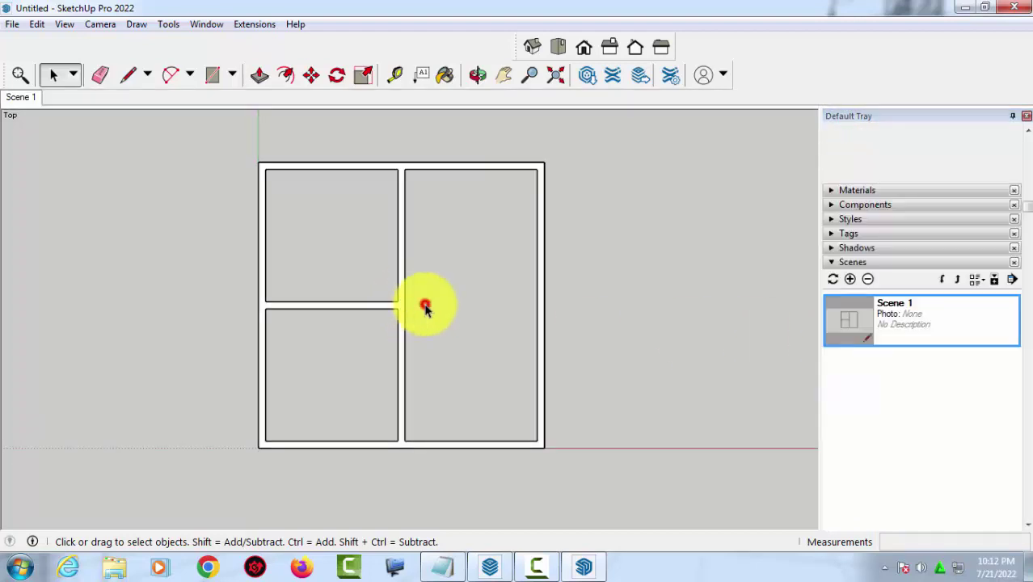
pyautogui.scroll(1, 426, 308)
pyautogui.keyDown('shift'); pyautogui.moveTo(431, 330); pyautogui.dragTo(445, 325, button='middle'); pyautogui.keyUp('shift')
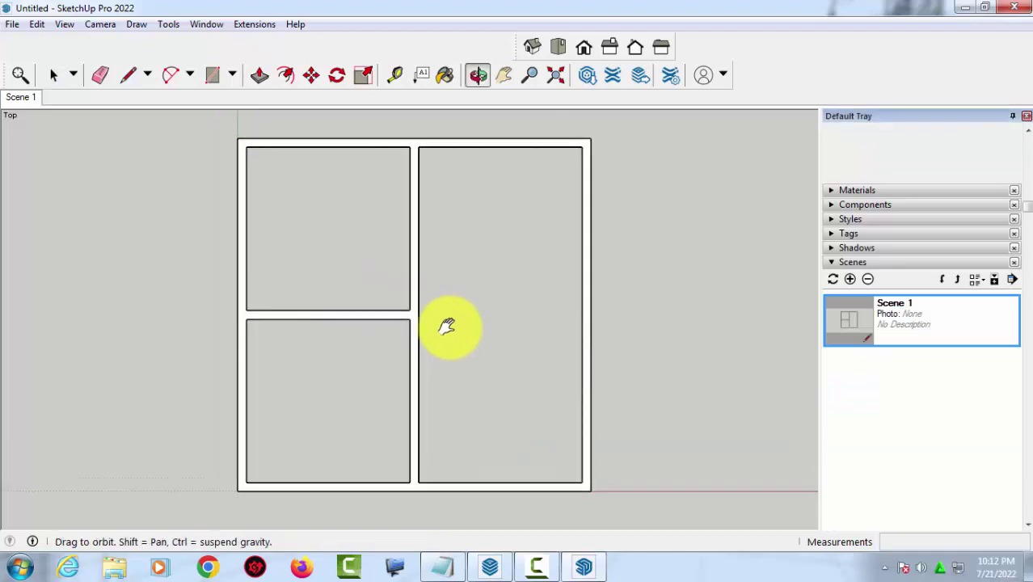
# - Update Scene 1 to the adjusted top view and recall it
pyautogui.rightClick(16, 101)
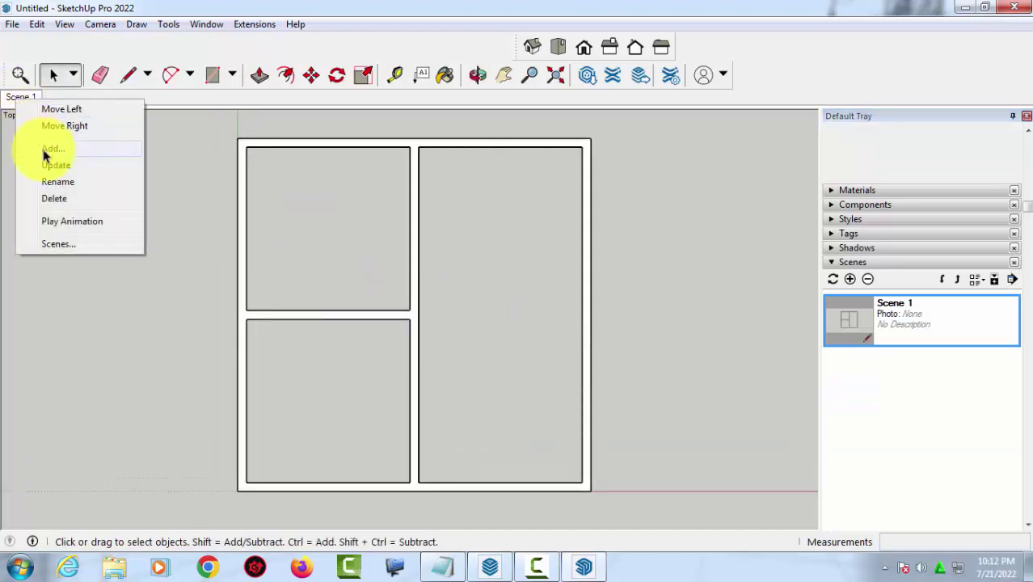
pyautogui.click(51, 166)
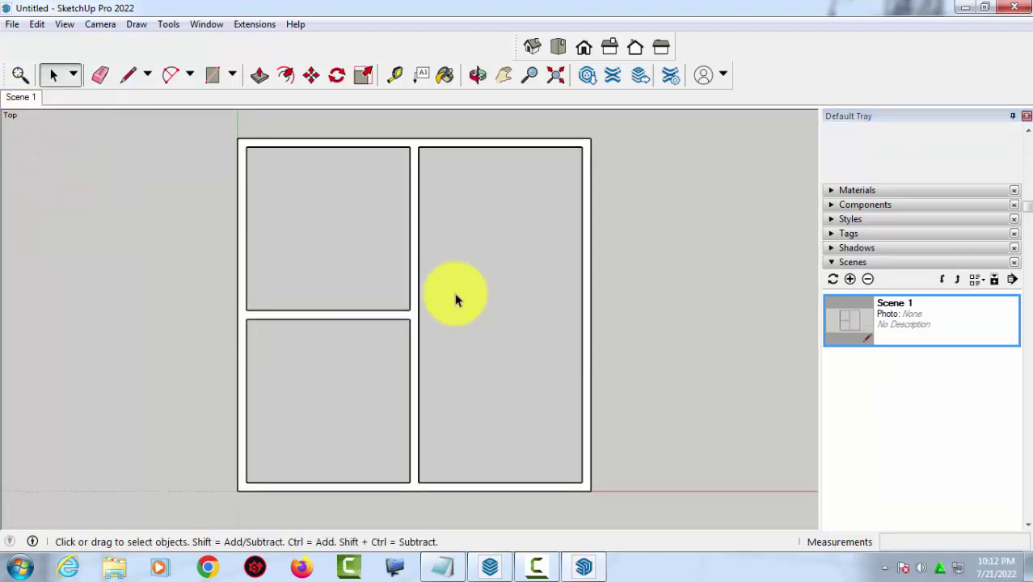
pyautogui.click(29, 99)
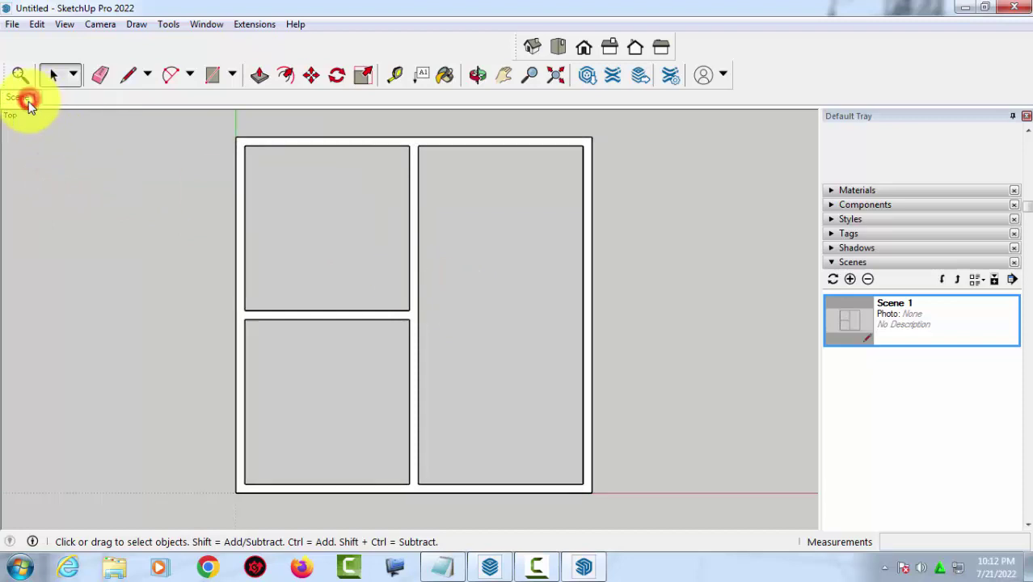
pyautogui.click(16, 25)
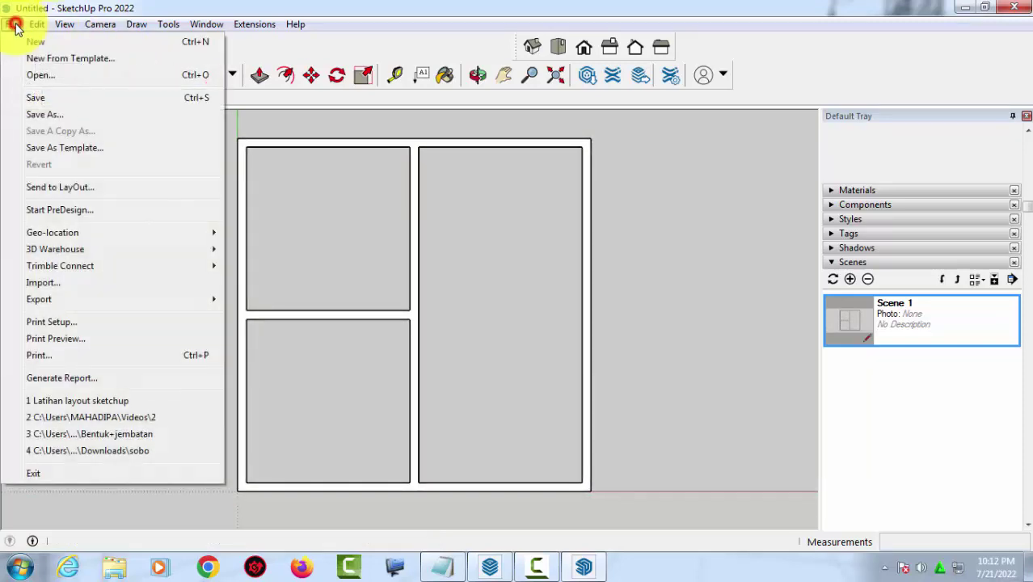
# - Save the model under the name 'Latihan 1'
pyautogui.click(36, 99)
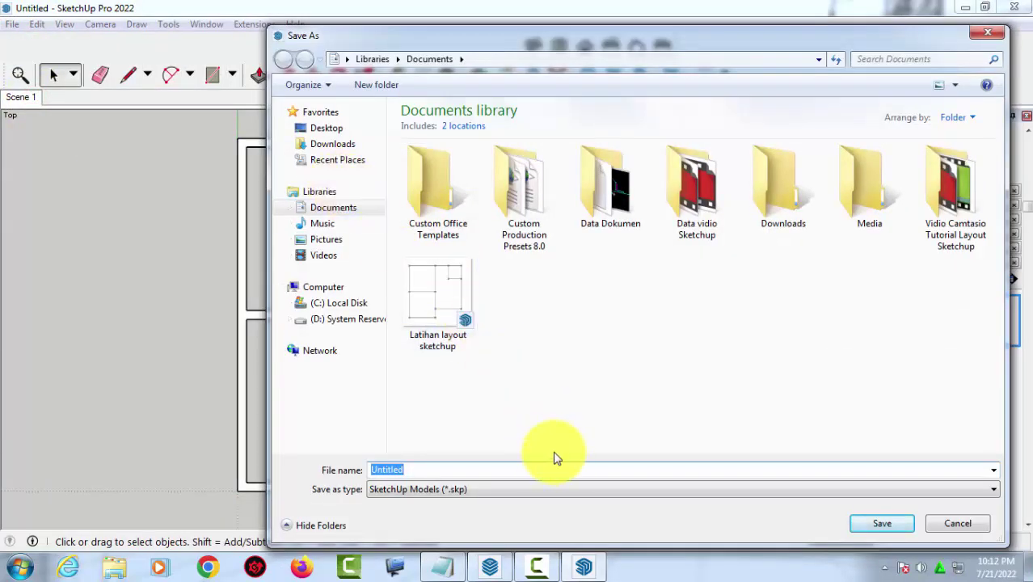
pyautogui.write('Latiga')
pyautogui.press('BackSpace')
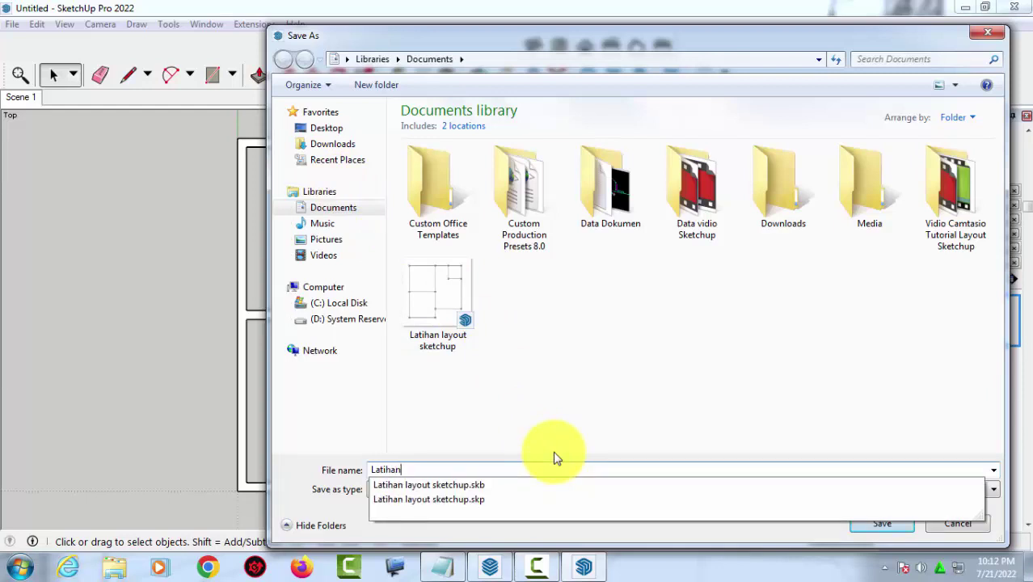
pyautogui.write('1')
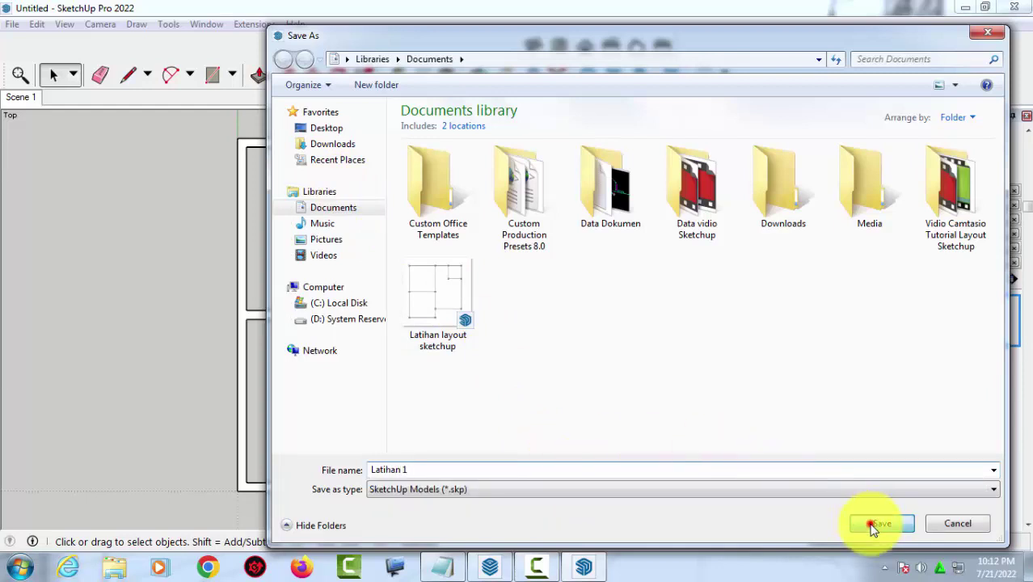
pyautogui.click(873, 525)
# - Send the saved model to LayOut from the File menu
pyautogui.click(12, 24)
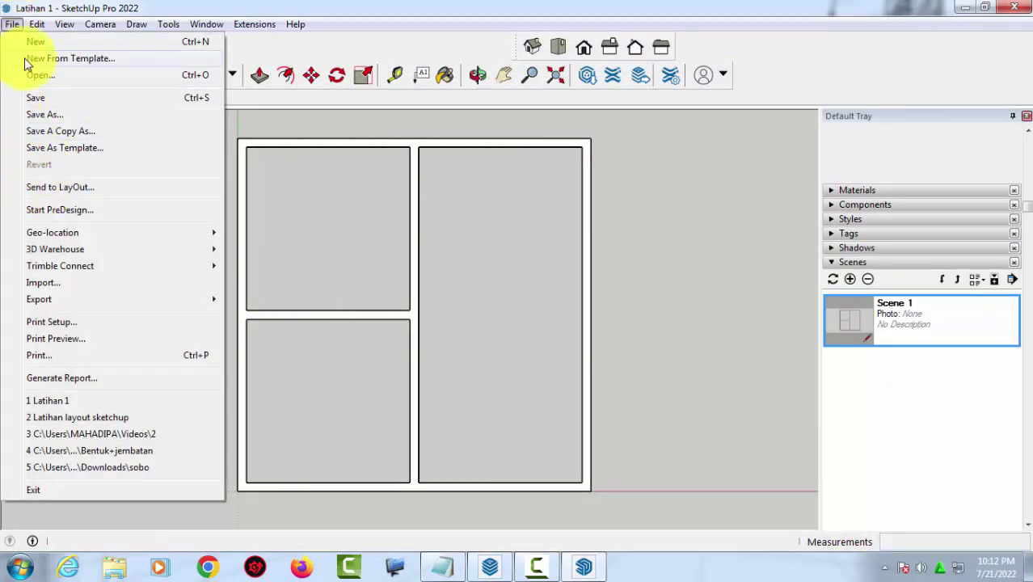
pyautogui.press('Right')
pyautogui.press('Left')
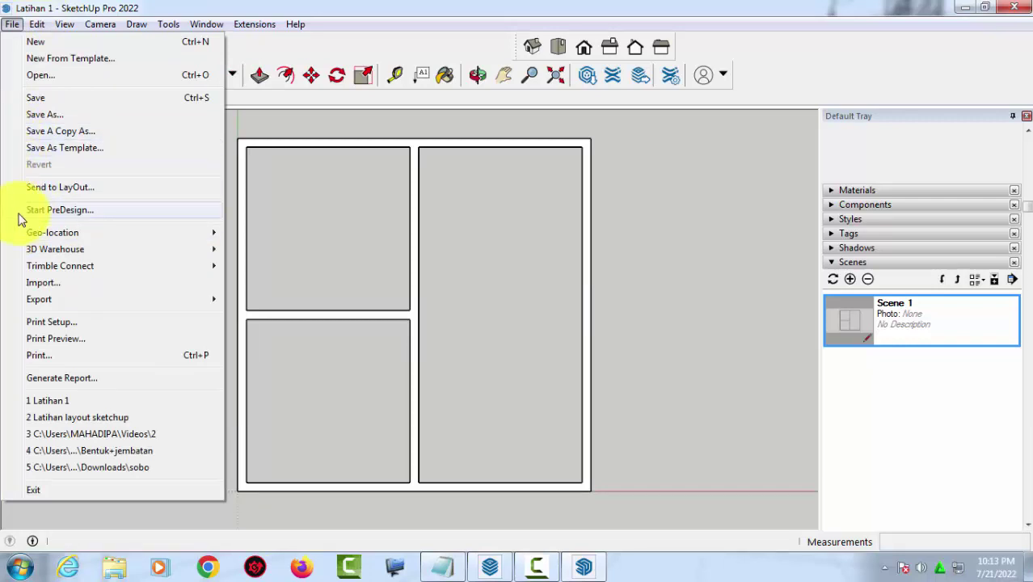
pyautogui.click(32, 284)
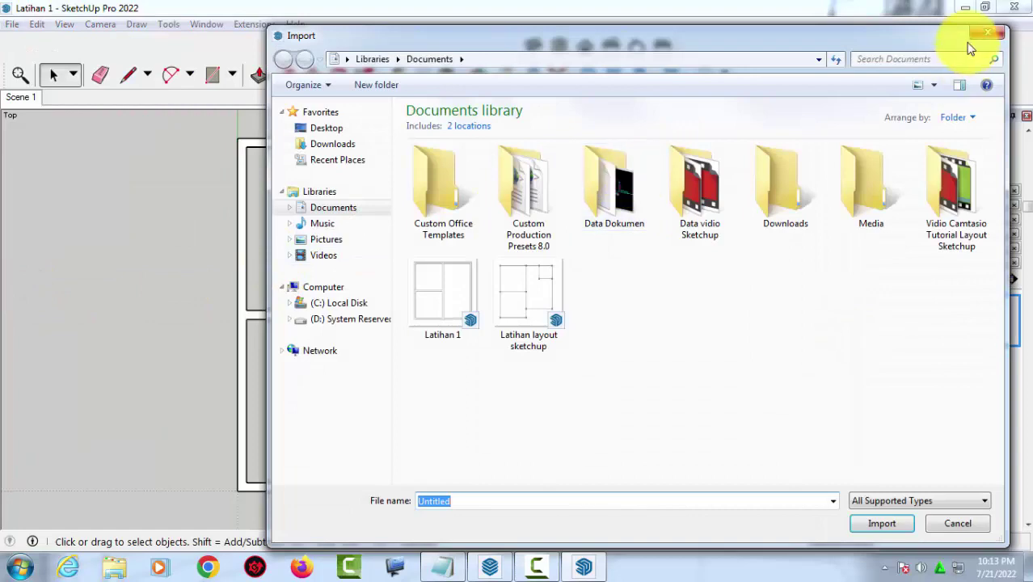
pyautogui.click(978, 37)
pyautogui.click(15, 24)
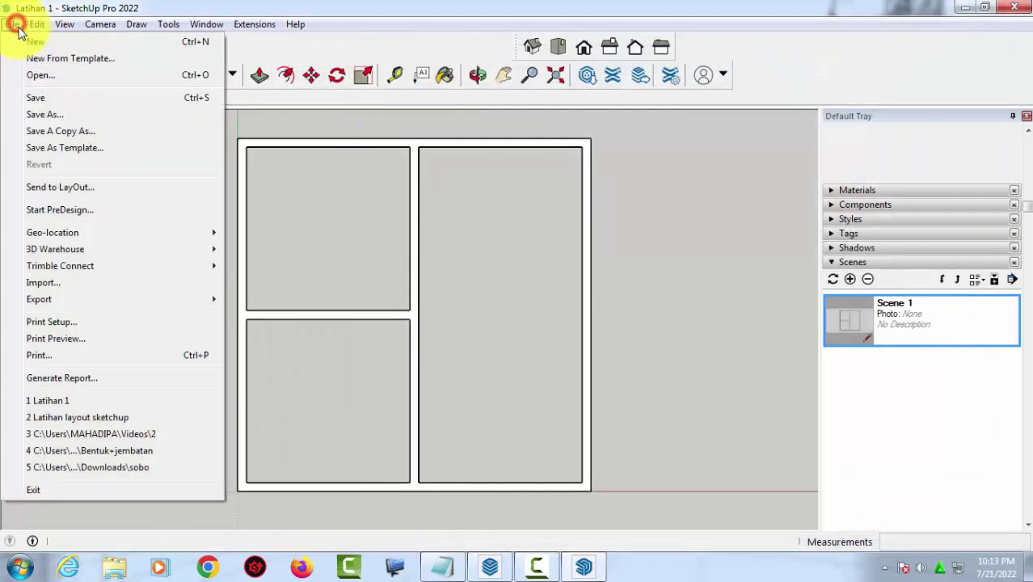
pyautogui.click(48, 192)
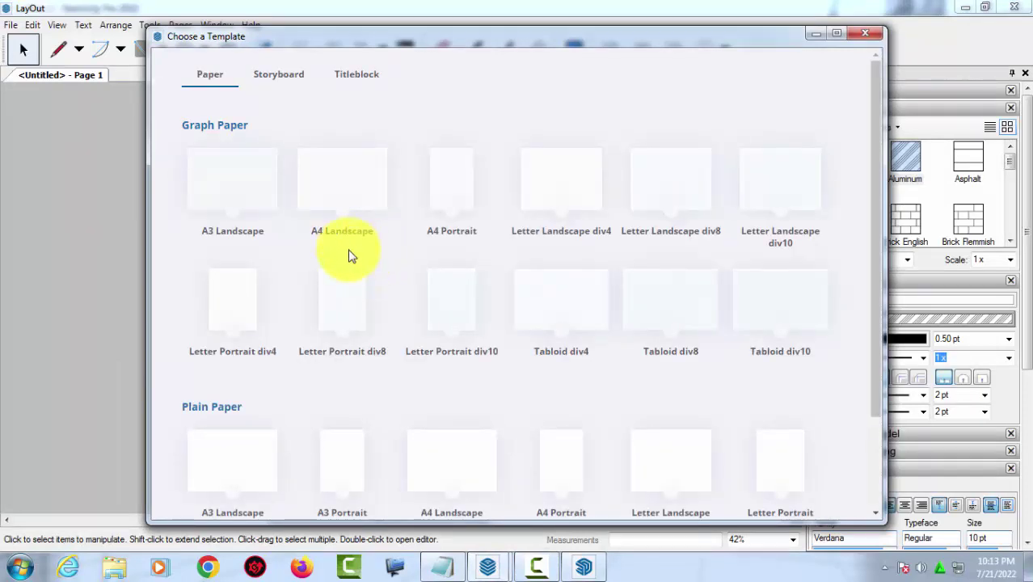
# - Start a LayOut document from a Landscape graph paper template and bring LayOut forward
pyautogui.doubleClick(249, 468)
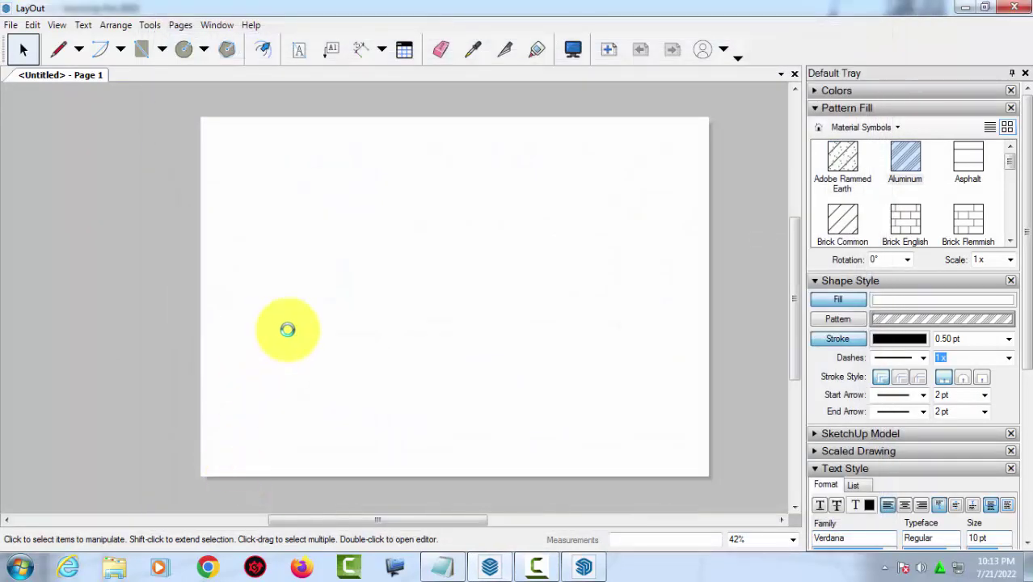
pyautogui.click(490, 570)
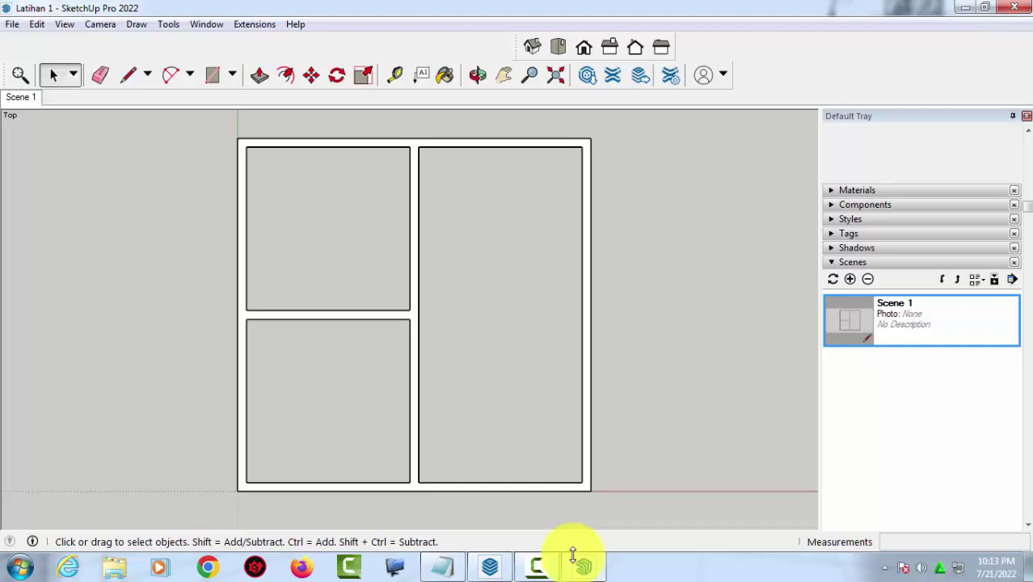
pyautogui.click(583, 567)
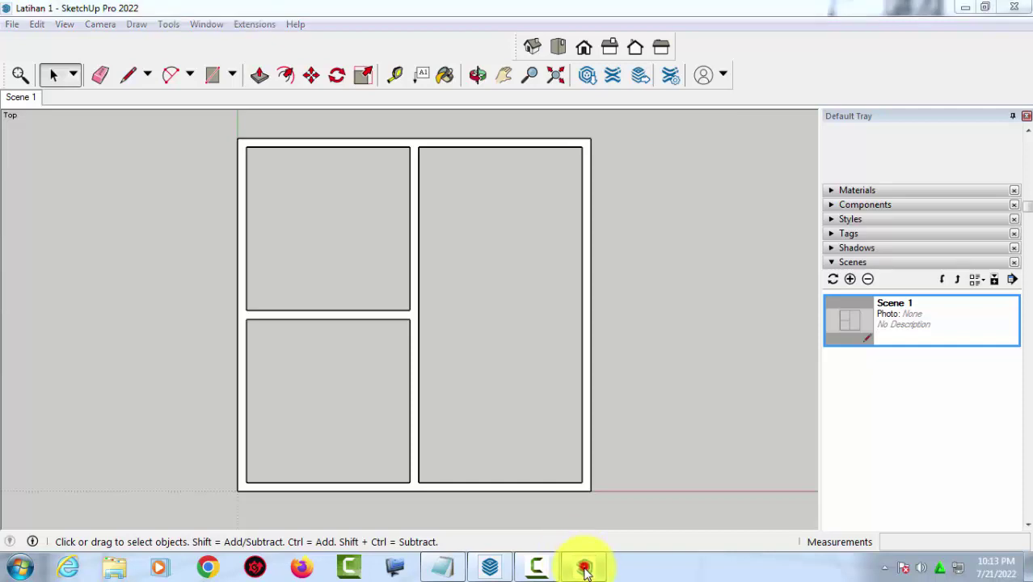
pyautogui.click(583, 569)
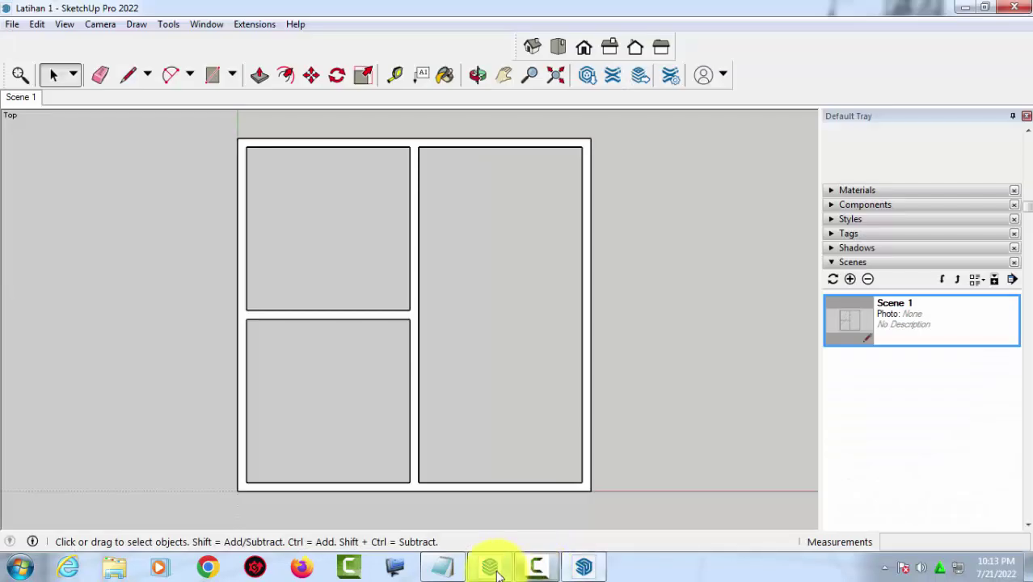
pyautogui.click(493, 569)
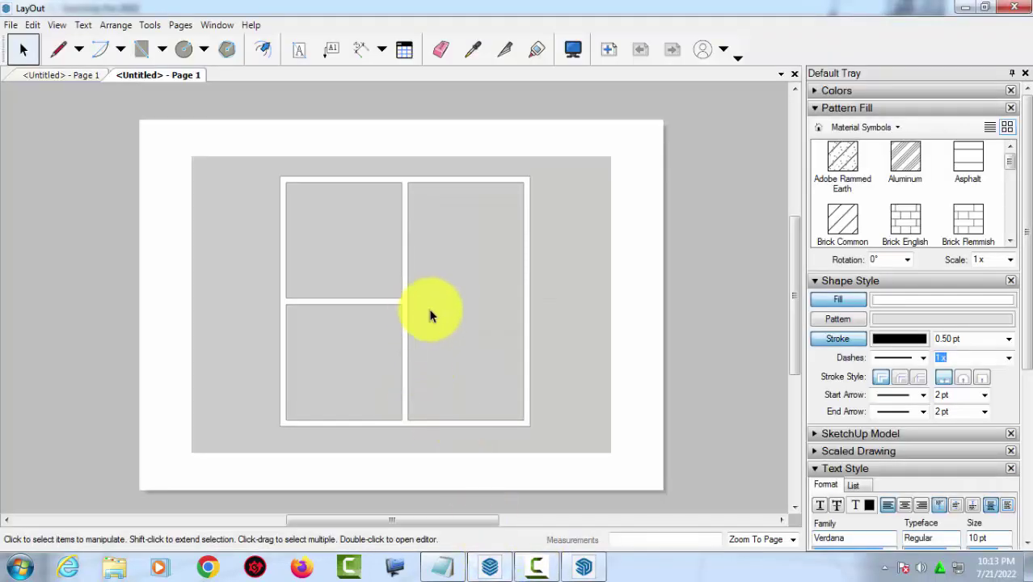
pyautogui.scroll(2, 430, 315)
pyautogui.scroll(1, 449, 313)
pyautogui.moveTo(445, 307)
pyautogui.mouseDown(button='middle')
pyautogui.moveTo(426, 277)
pyautogui.moveTo(422, 299)
pyautogui.mouseUp(button='middle')
pyautogui.click(382, 240)
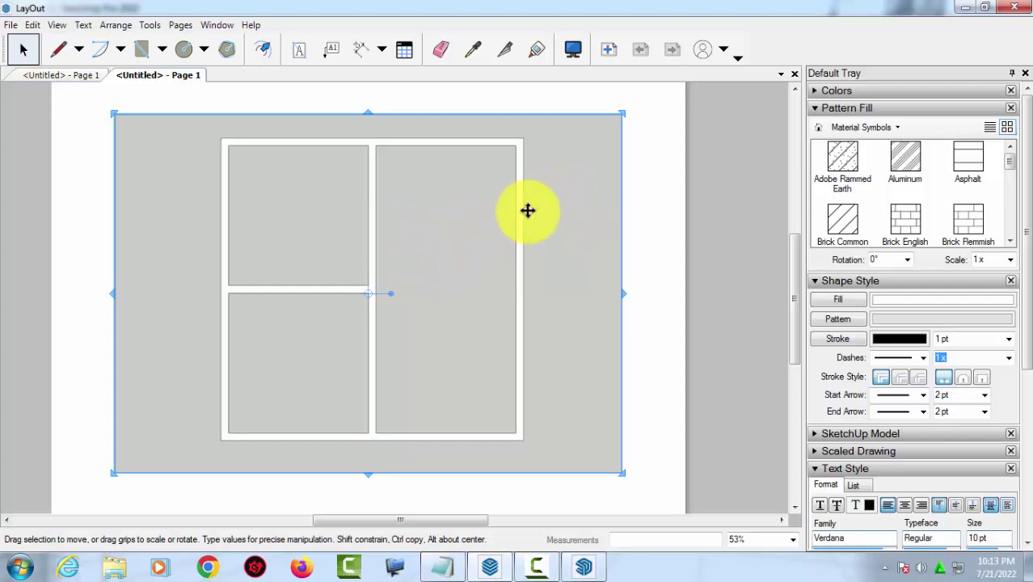
pyautogui.scroll(1, 227, 149)
pyautogui.scroll(1, 243, 162)
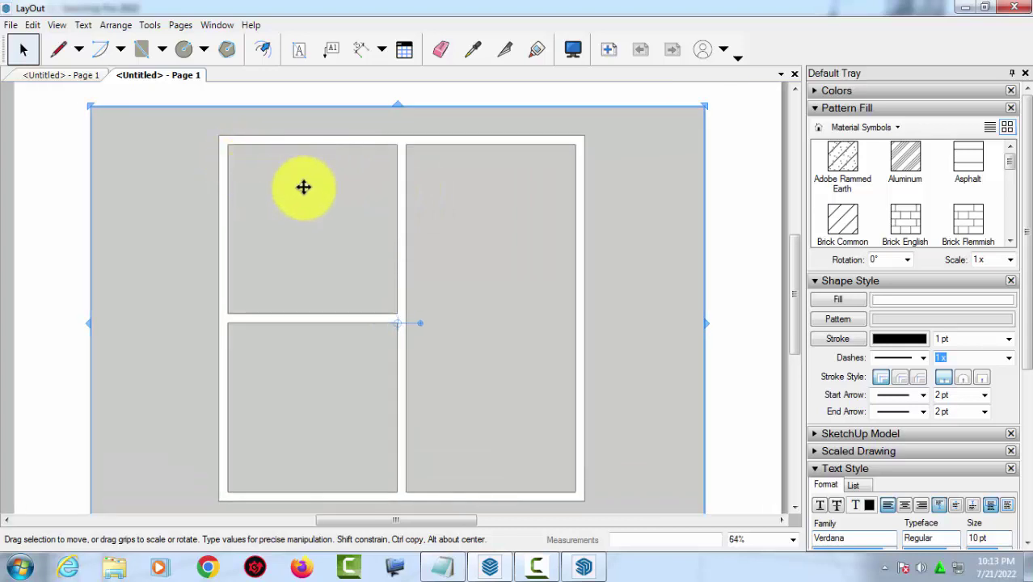
pyautogui.scroll(-1, 311, 182)
pyautogui.scroll(1, 258, 158)
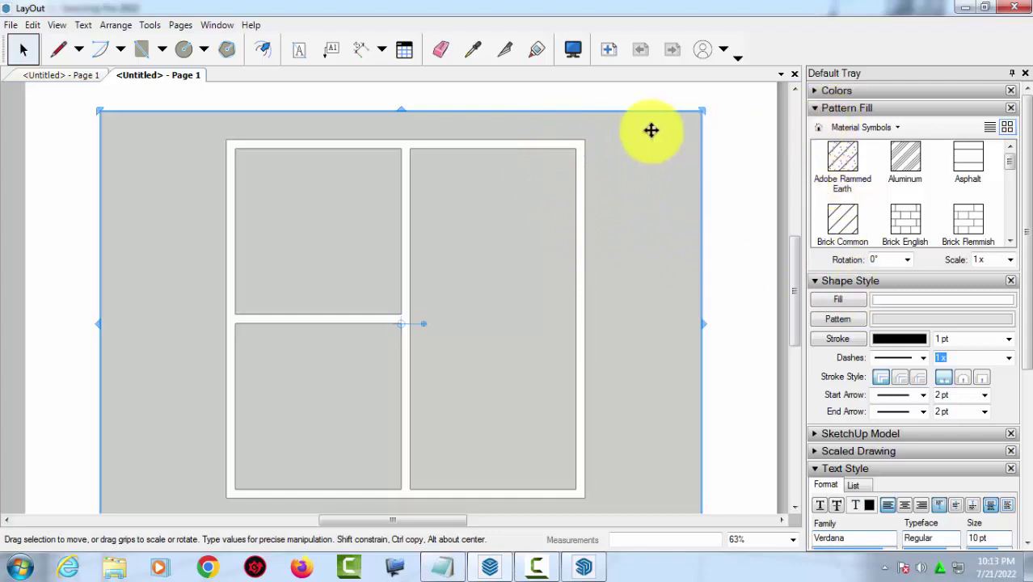
# - Show the placed model's Style options and pick the Styles collection
pyautogui.click(836, 112)
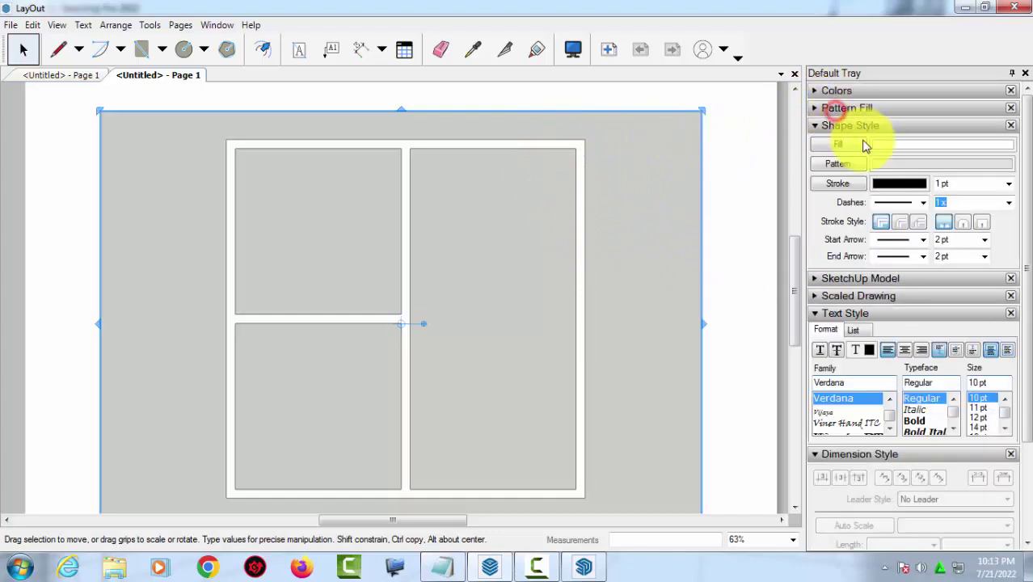
pyautogui.click(872, 281)
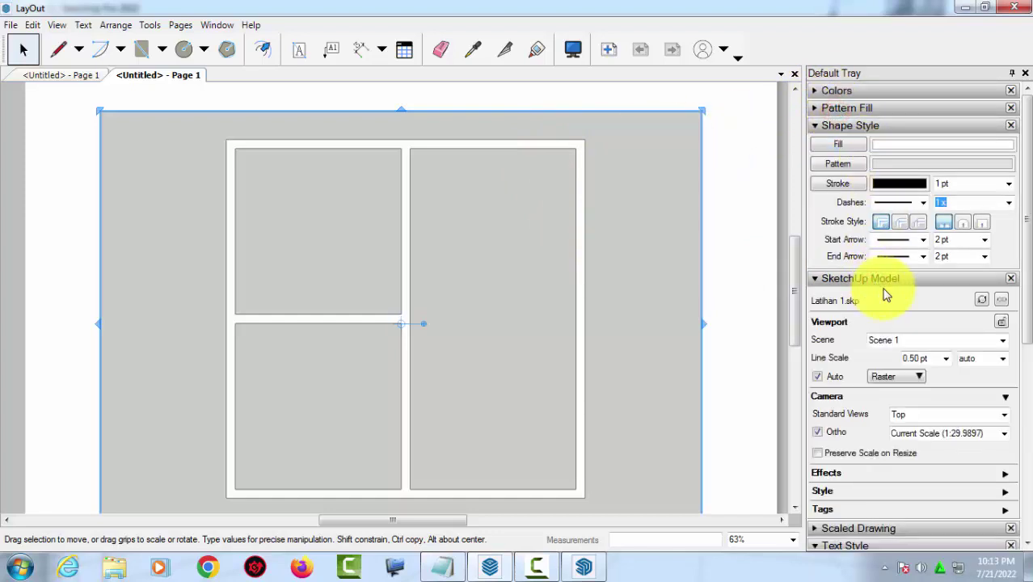
pyautogui.scroll(-2, 885, 294)
pyautogui.scroll(-2, 884, 294)
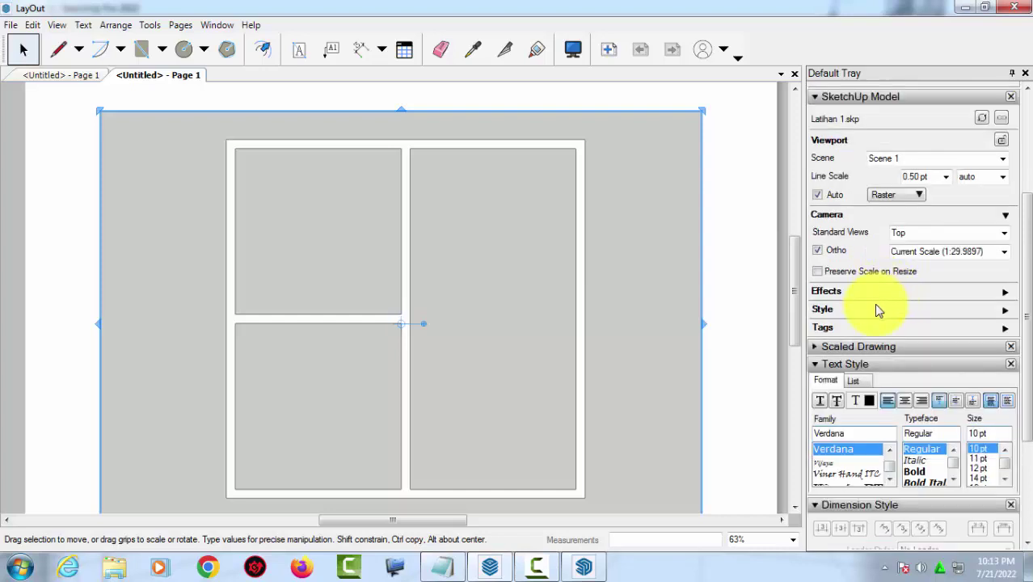
pyautogui.click(871, 306)
pyautogui.click(1003, 309)
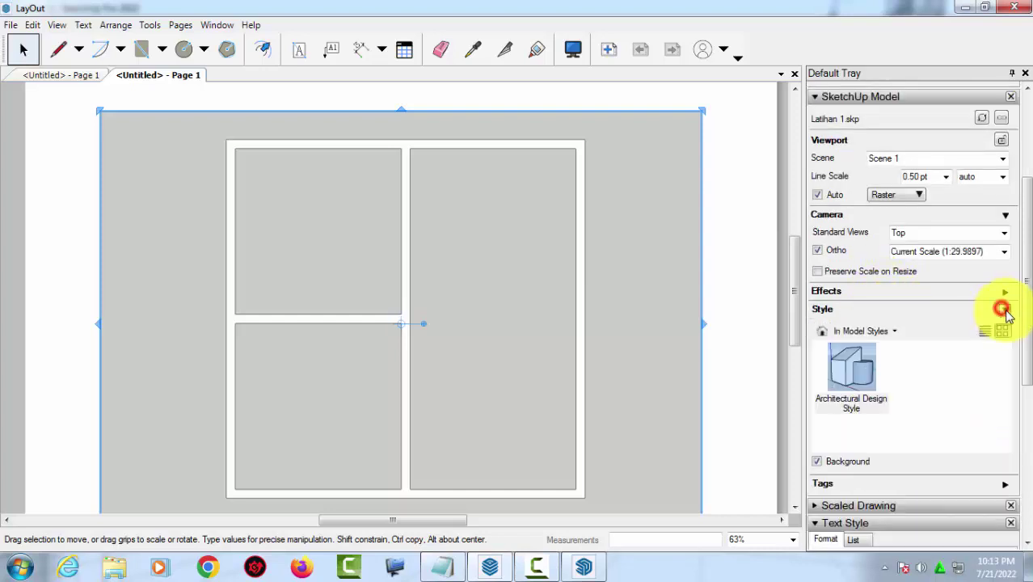
pyautogui.click(885, 331)
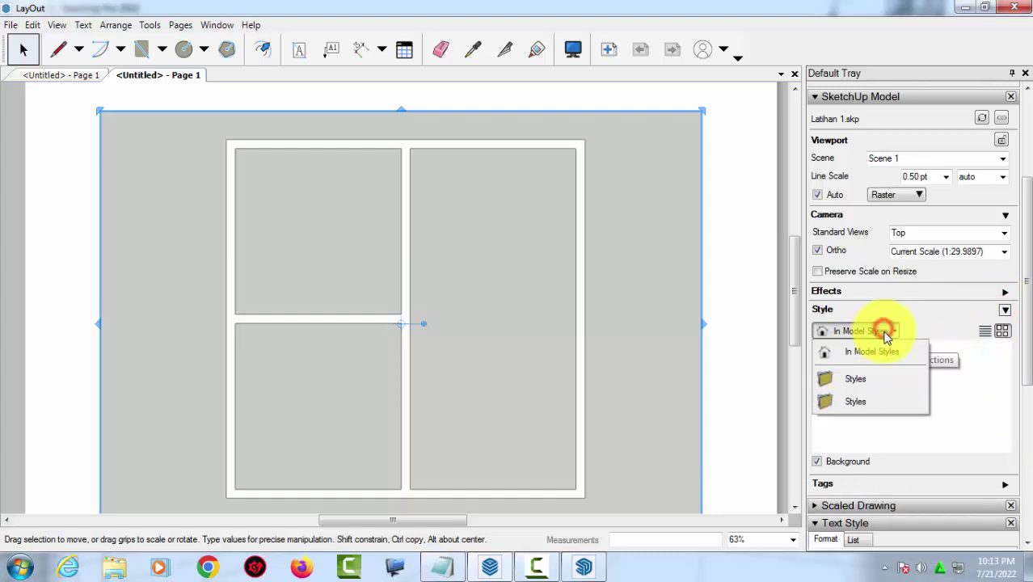
pyautogui.click(852, 377)
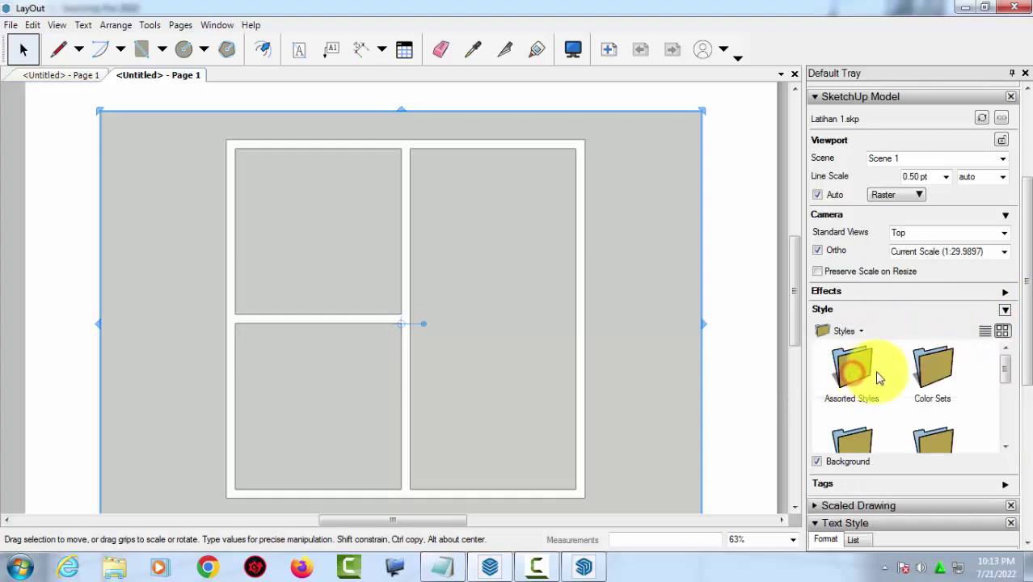
# - Open the Default Styles folder in the style list
pyautogui.scroll(-2, 895, 378)
pyautogui.scroll(-2, 911, 369)
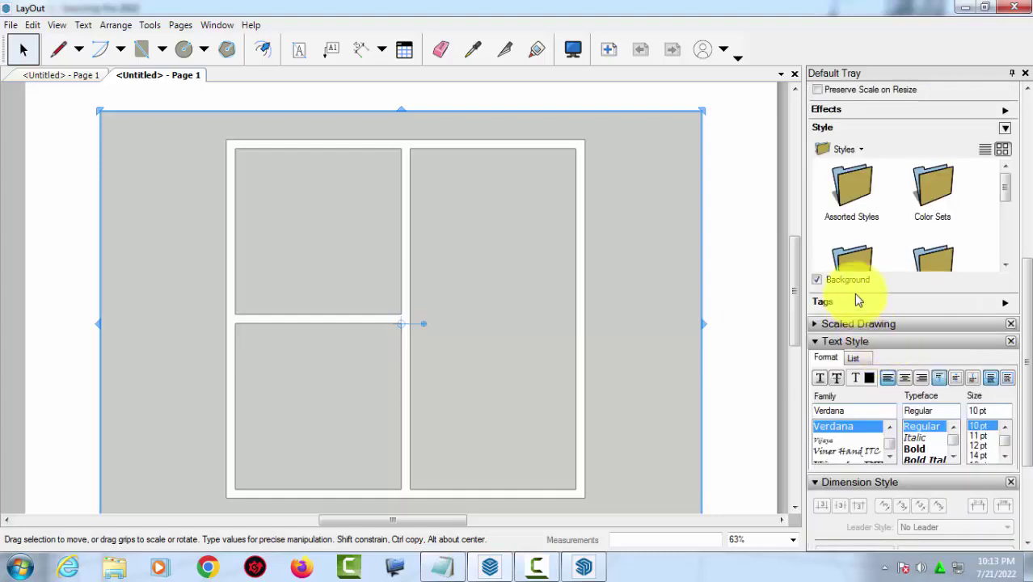
pyautogui.click(862, 150)
pyautogui.click(863, 154)
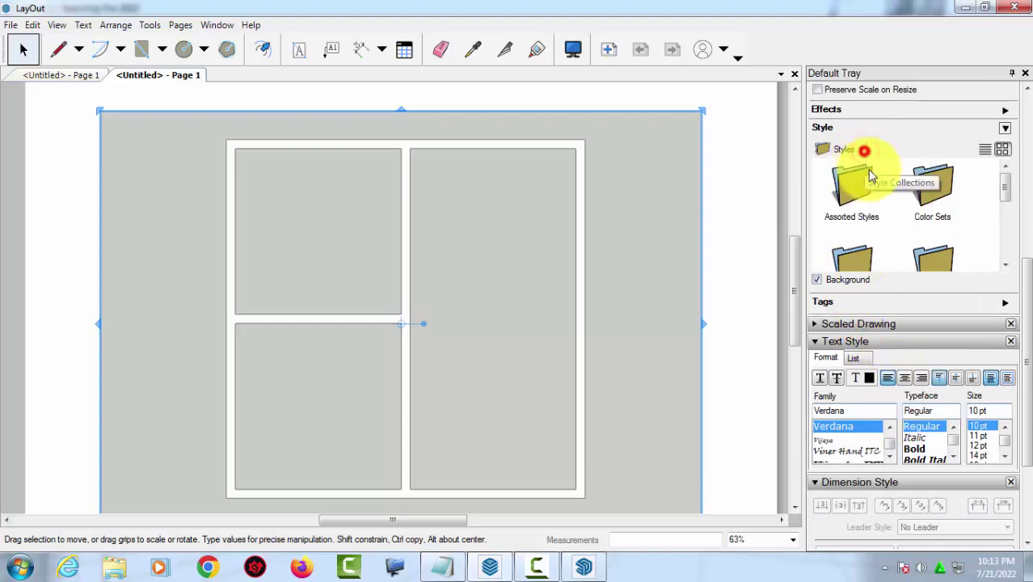
pyautogui.scroll(-2, 906, 212)
pyautogui.scroll(3, 923, 186)
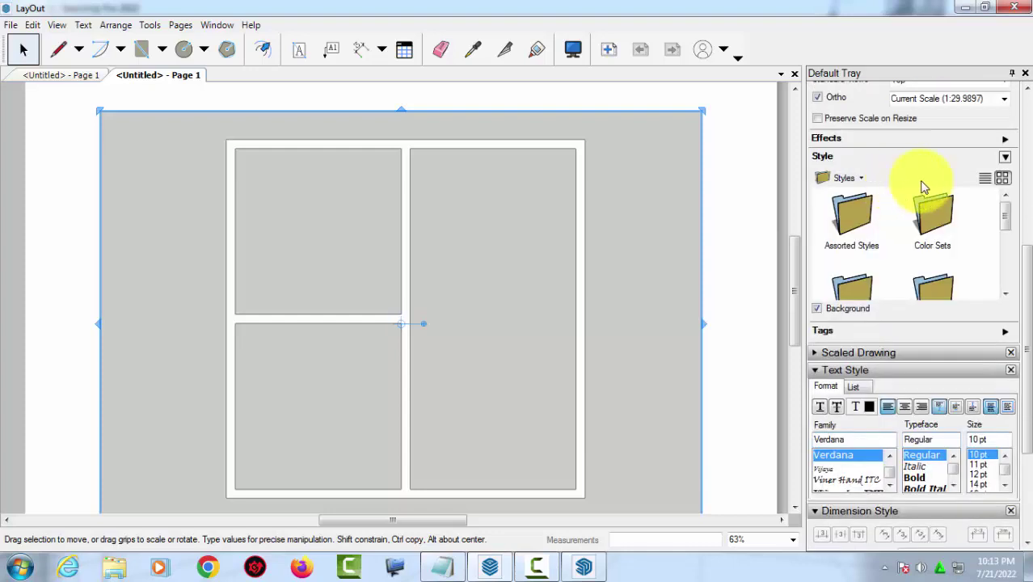
pyautogui.click(1004, 224)
pyautogui.click(859, 229)
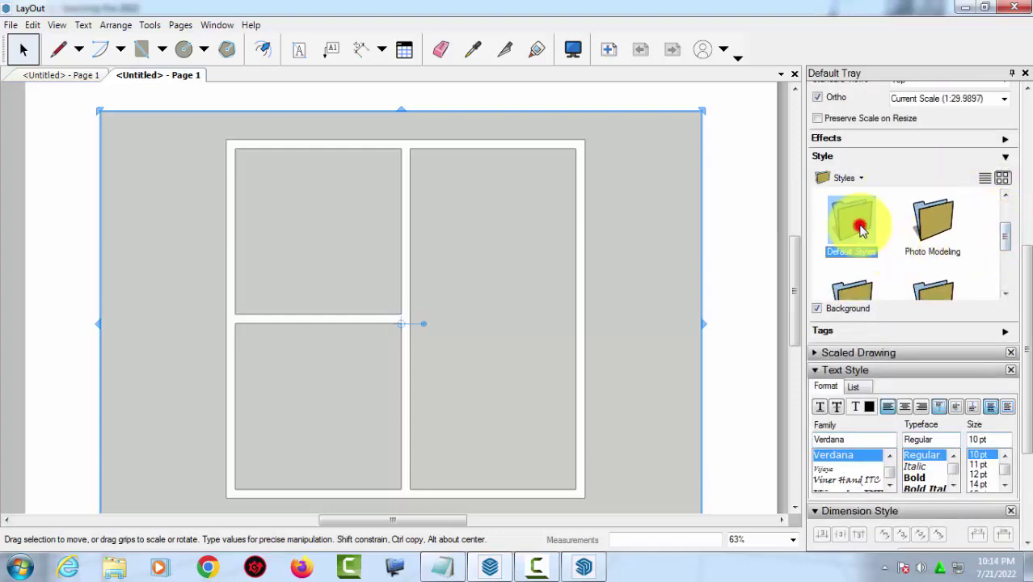
pyautogui.doubleClick(859, 229)
# - Apply the Construction Documentation Style to the viewport and deselect it to check
pyautogui.scroll(-2, 904, 241)
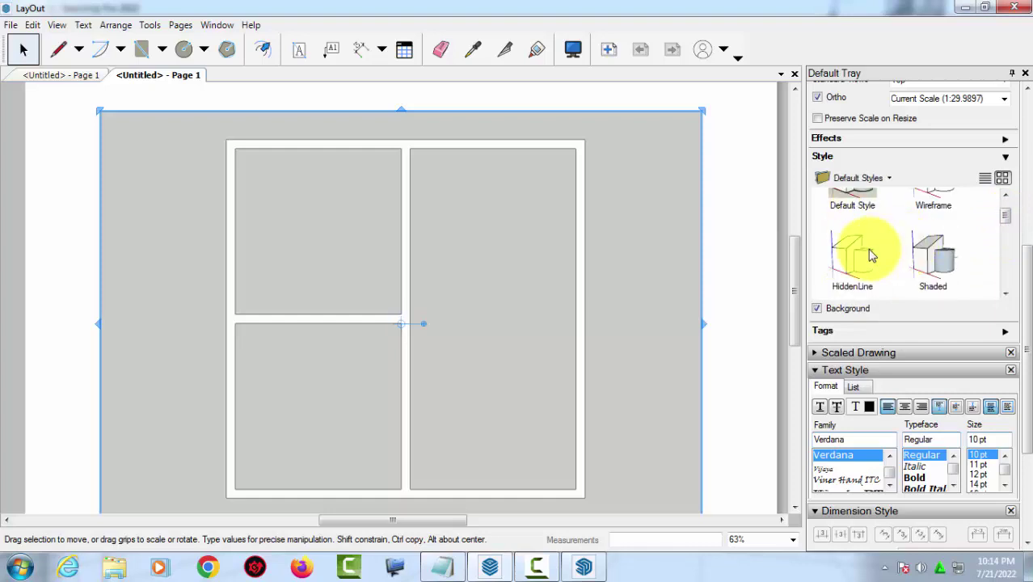
pyautogui.click(935, 252)
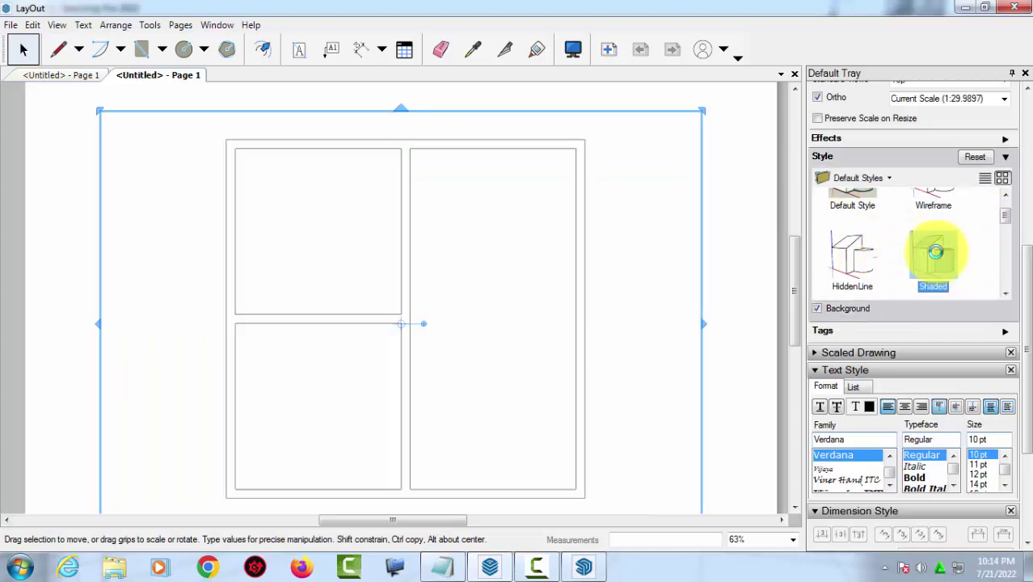
pyautogui.moveTo(1007, 220); pyautogui.dragTo(1008, 258)
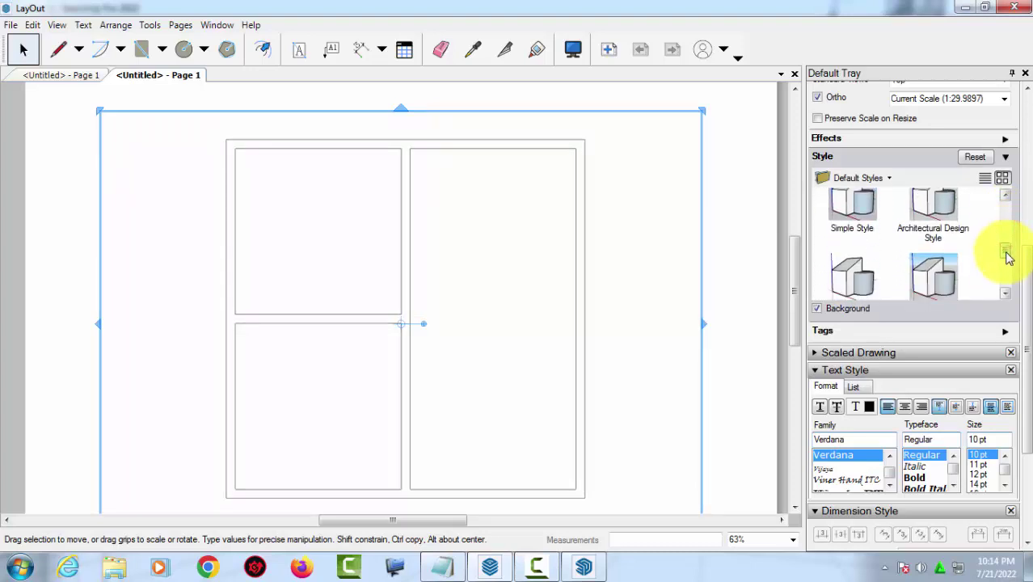
pyautogui.click(862, 246)
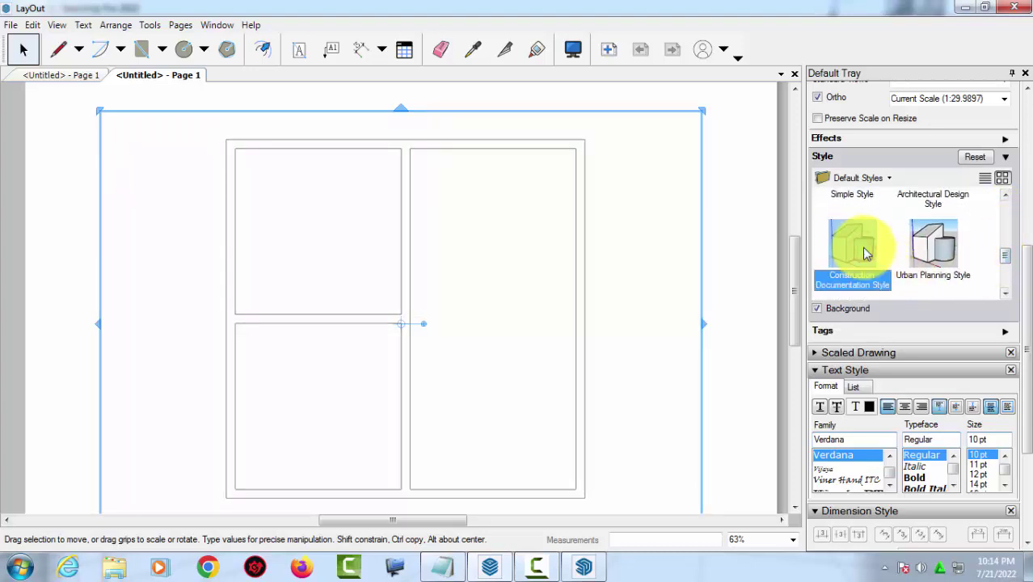
pyautogui.click(747, 235)
pyautogui.scroll(-2, 620, 251)
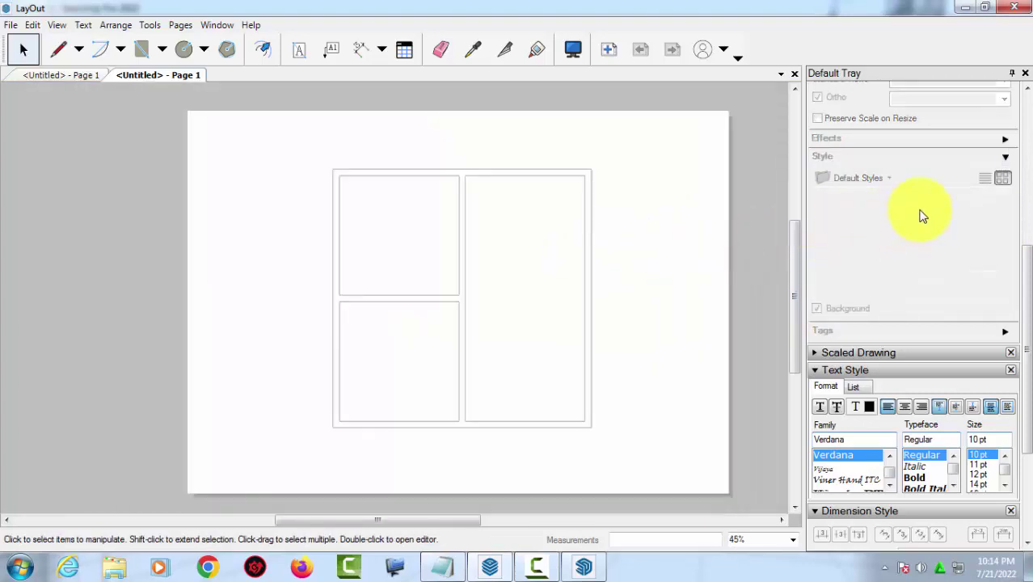
# - Select the floor plan viewport and change its outline stroke from 1 pt to 2 pt
pyautogui.moveTo(1029, 276); pyautogui.dragTo(1020, 89)
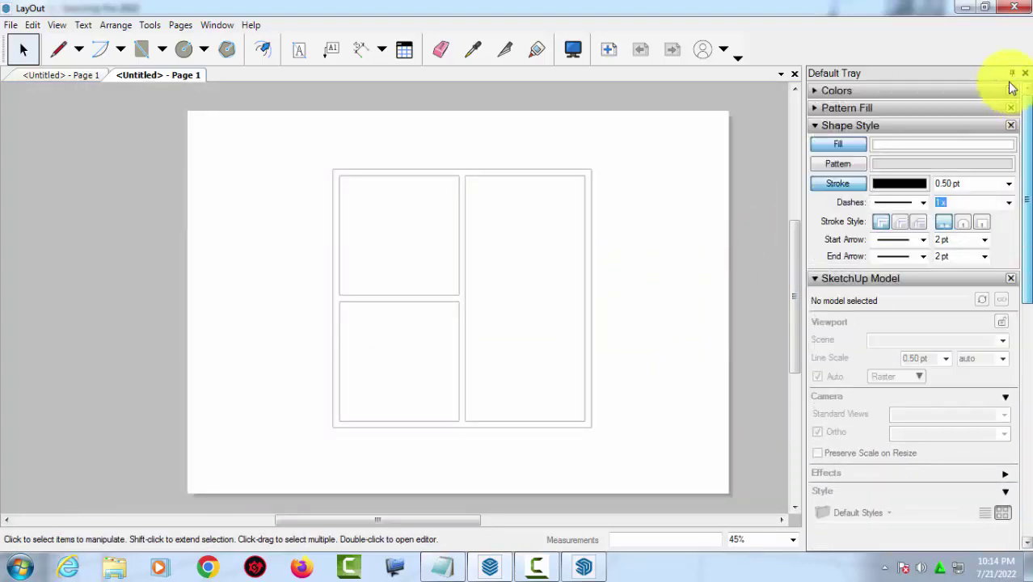
pyautogui.scroll(1, 507, 227)
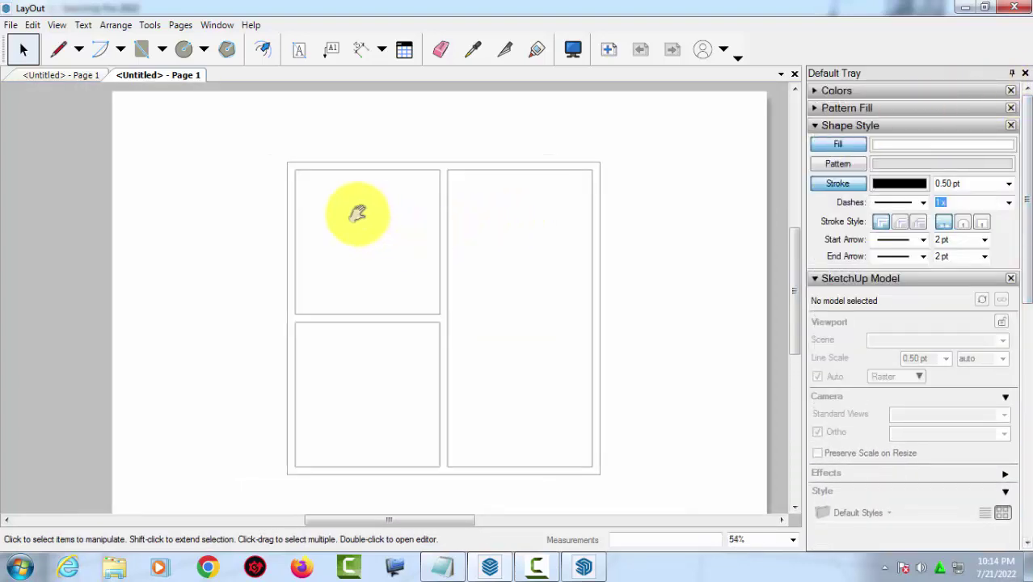
pyautogui.moveTo(357, 214); pyautogui.dragTo(417, 203, button='middle')
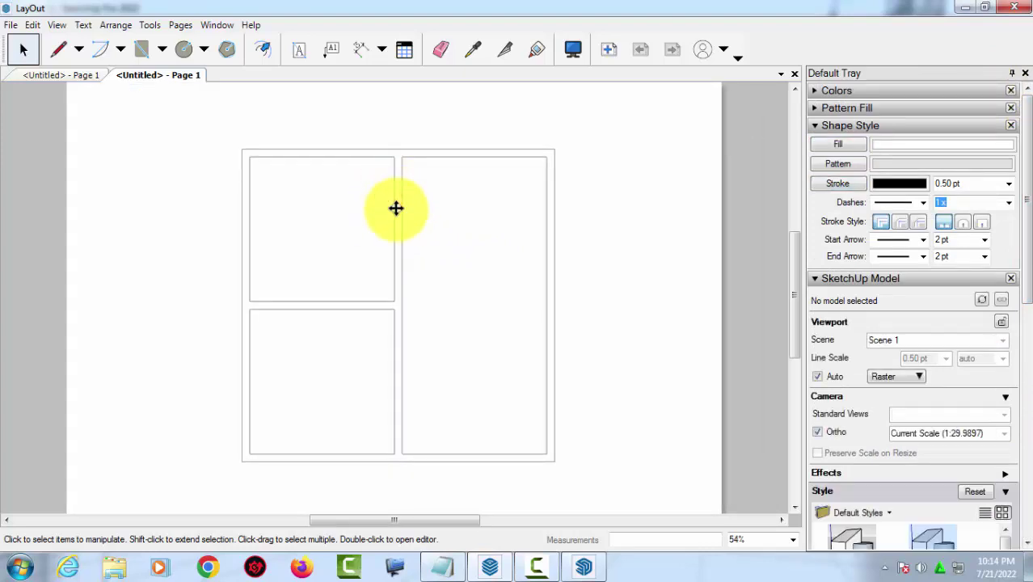
pyautogui.click(400, 209)
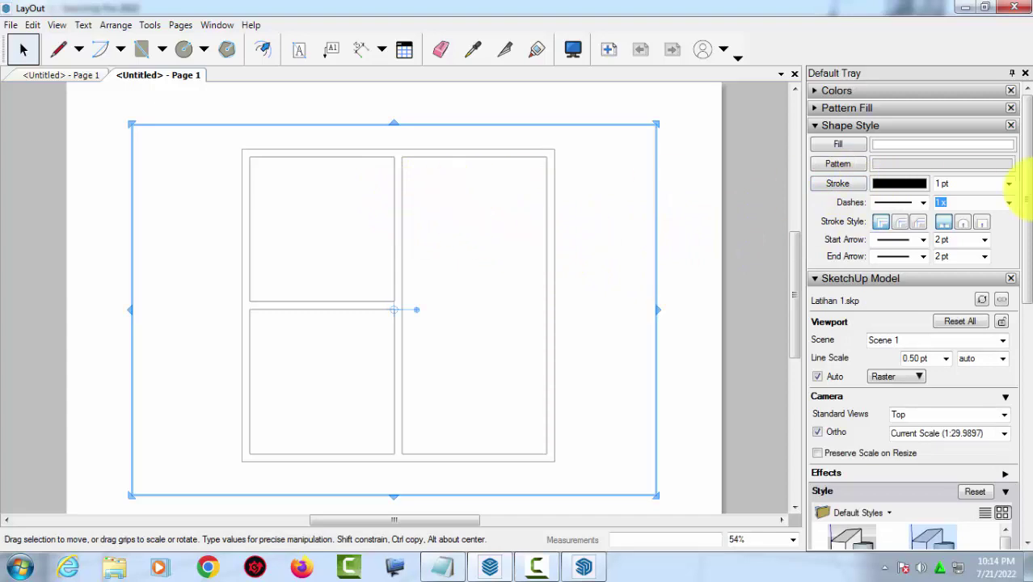
pyautogui.click(1009, 184)
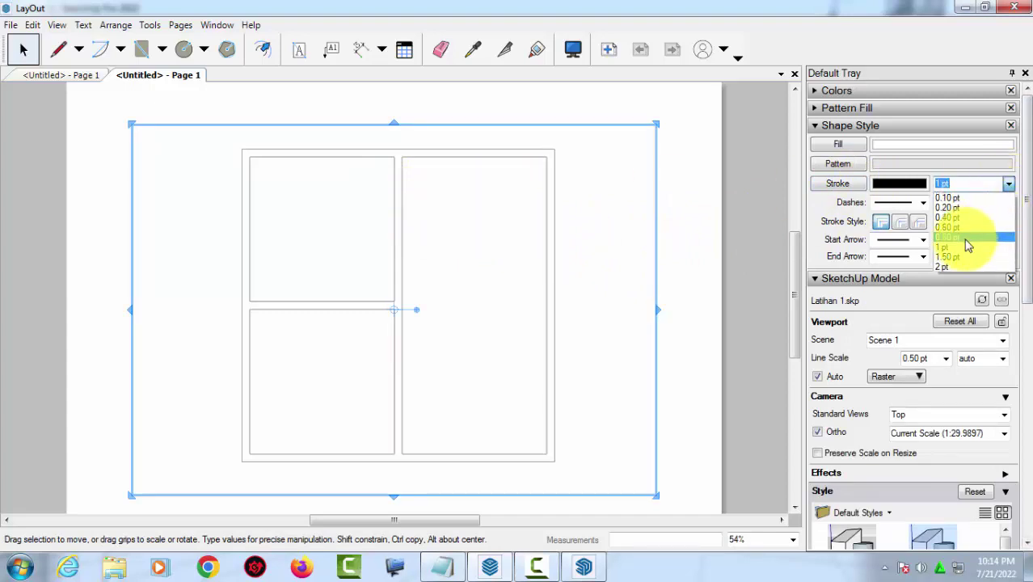
pyautogui.click(947, 267)
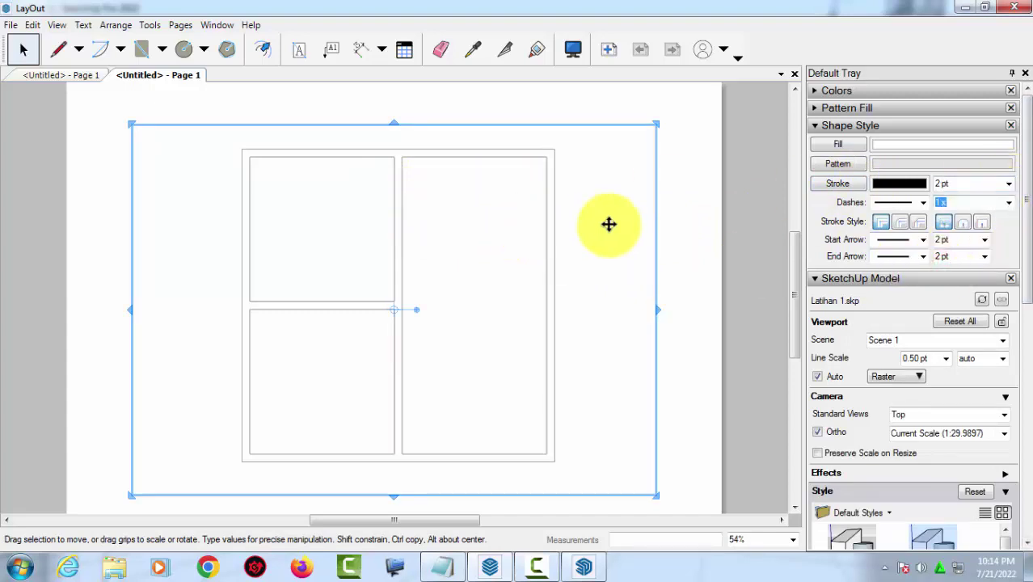
pyautogui.scroll(-1, 693, 245)
pyautogui.scroll(-1, 703, 243)
pyautogui.scroll(1, 719, 246)
pyautogui.scroll(1, 720, 244)
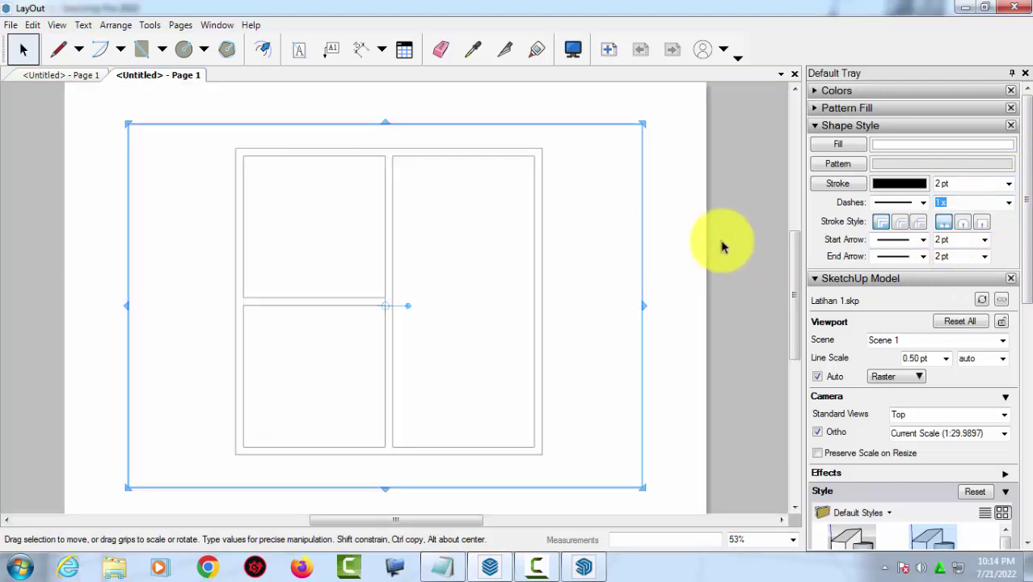
pyautogui.moveTo(720, 243); pyautogui.dragTo(652, 259, button='middle')
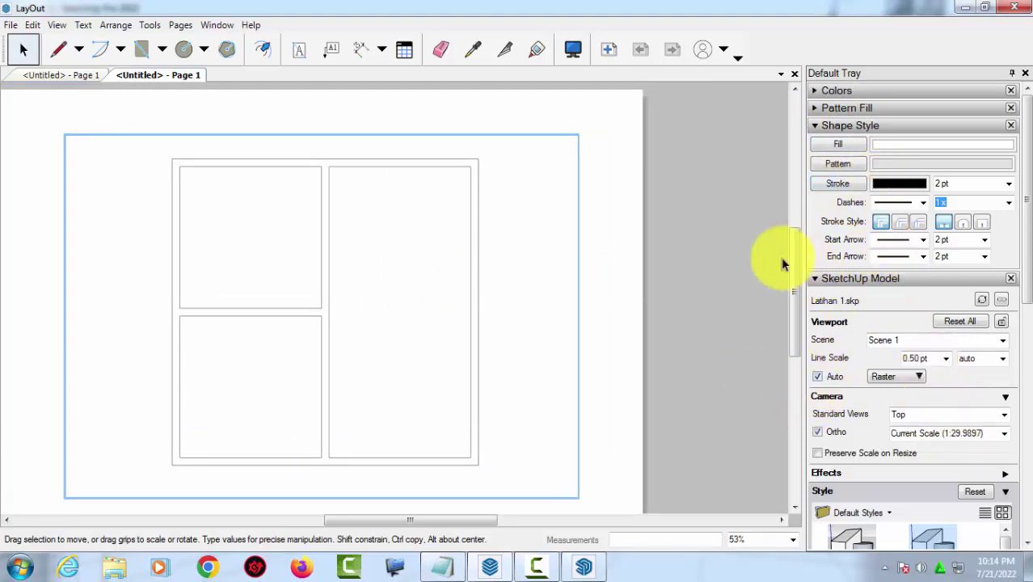
# - Collapse Shape Style and open the Material Symbols pattern collection
pyautogui.click(841, 125)
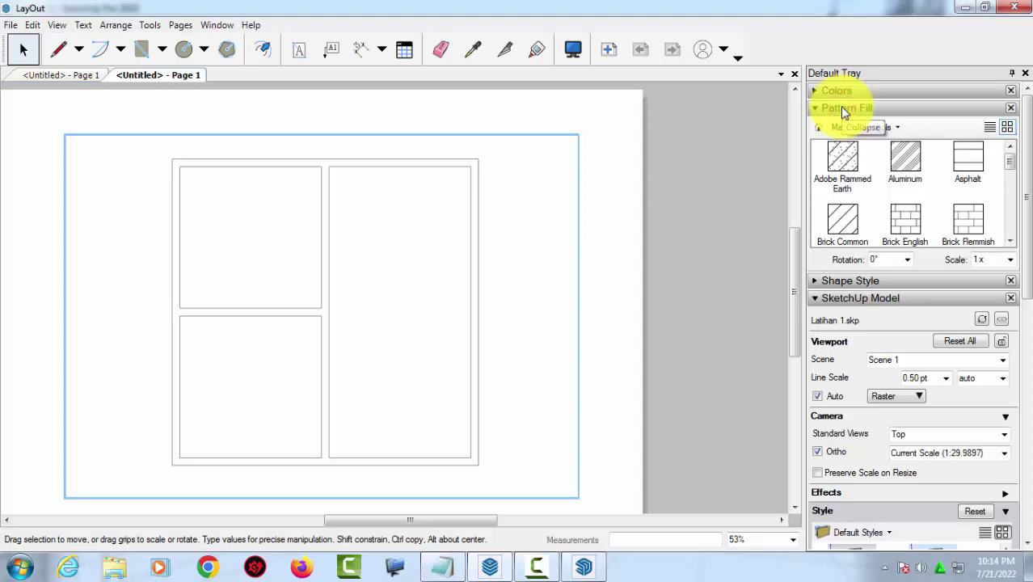
pyautogui.moveTo(381, 219); pyautogui.dragTo(469, 217, button='middle')
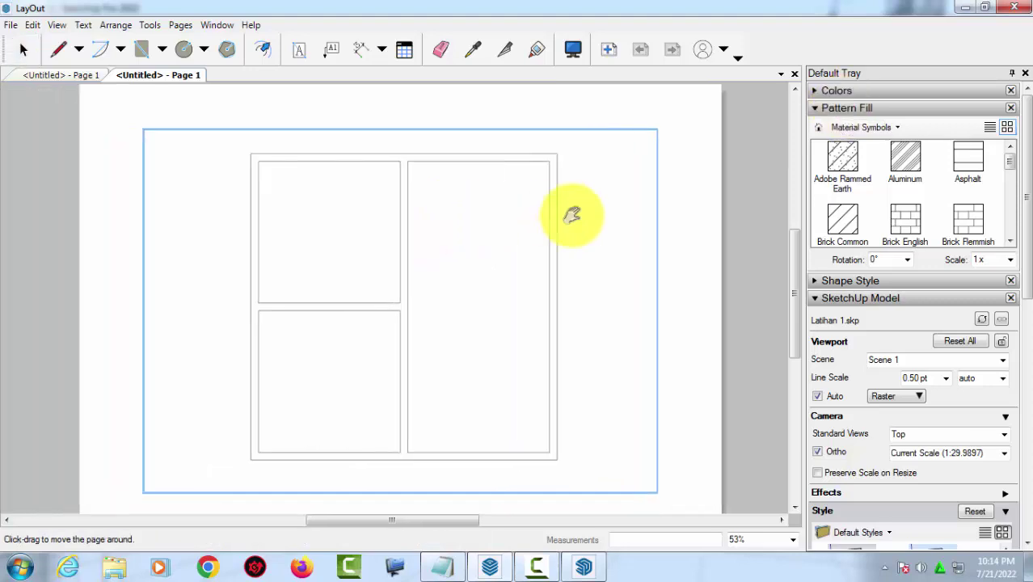
pyautogui.click(894, 129)
pyautogui.click(888, 145)
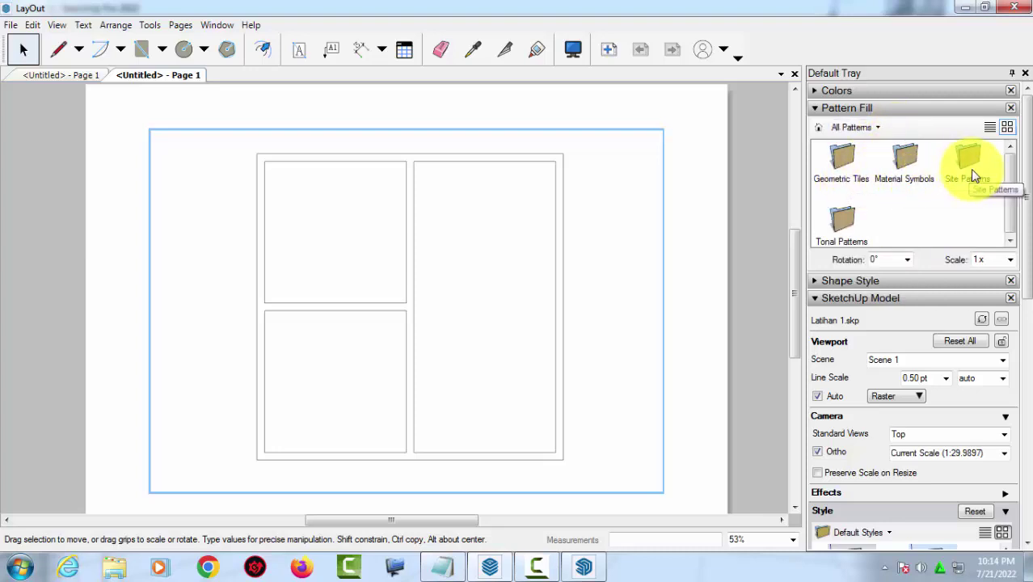
pyautogui.doubleClick(907, 163)
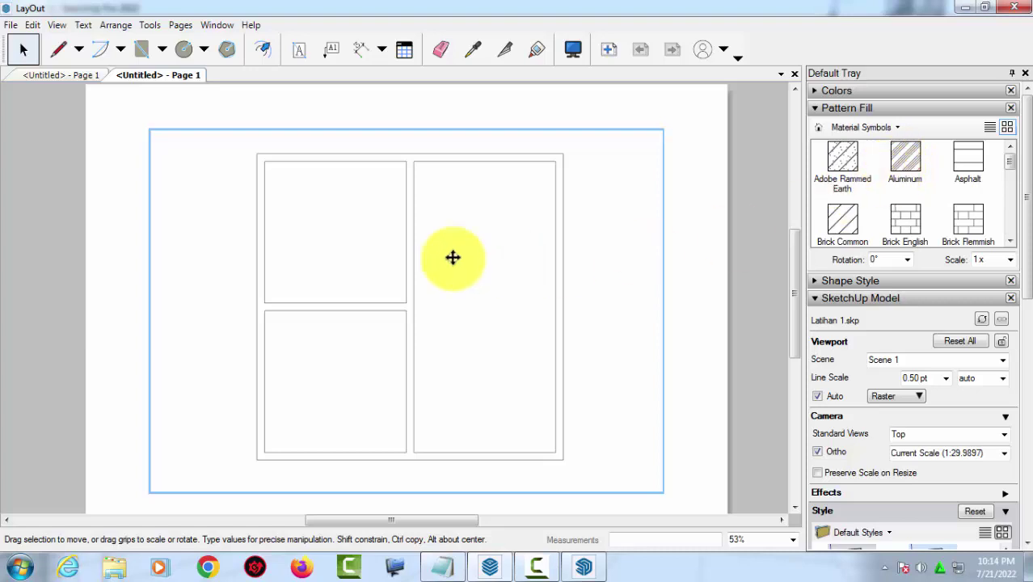
# - Scroll through Material Symbols patterns like Brick Common, then deselect the viewport
pyautogui.scroll(-2, 392, 247)
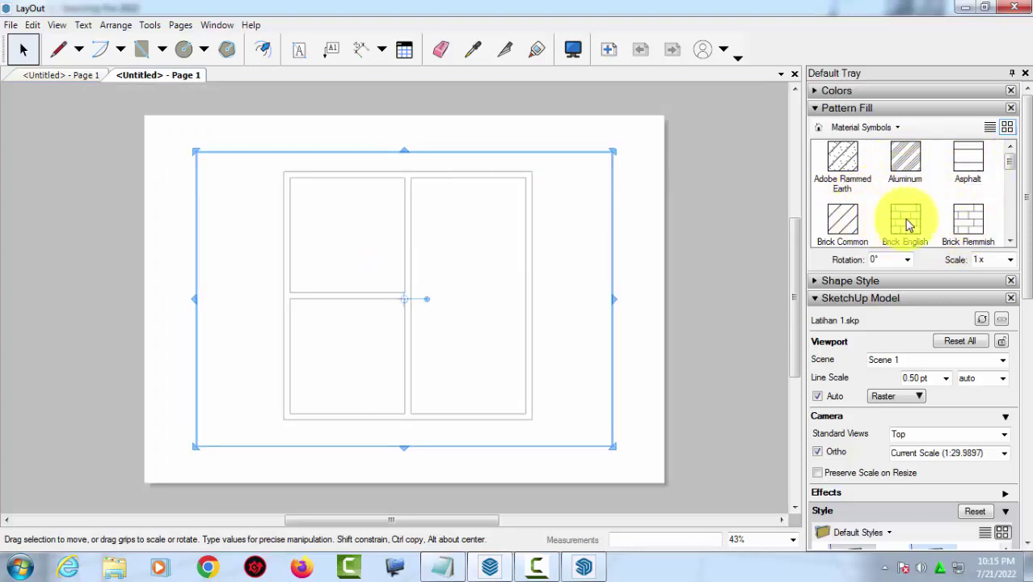
pyautogui.click(863, 217)
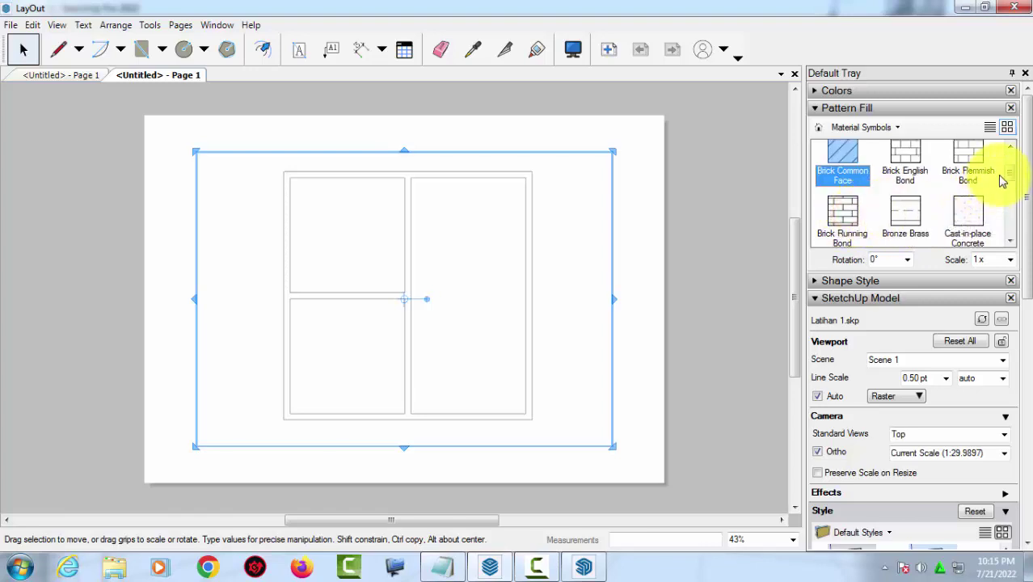
pyautogui.moveTo(1008, 170); pyautogui.dragTo(1008, 190)
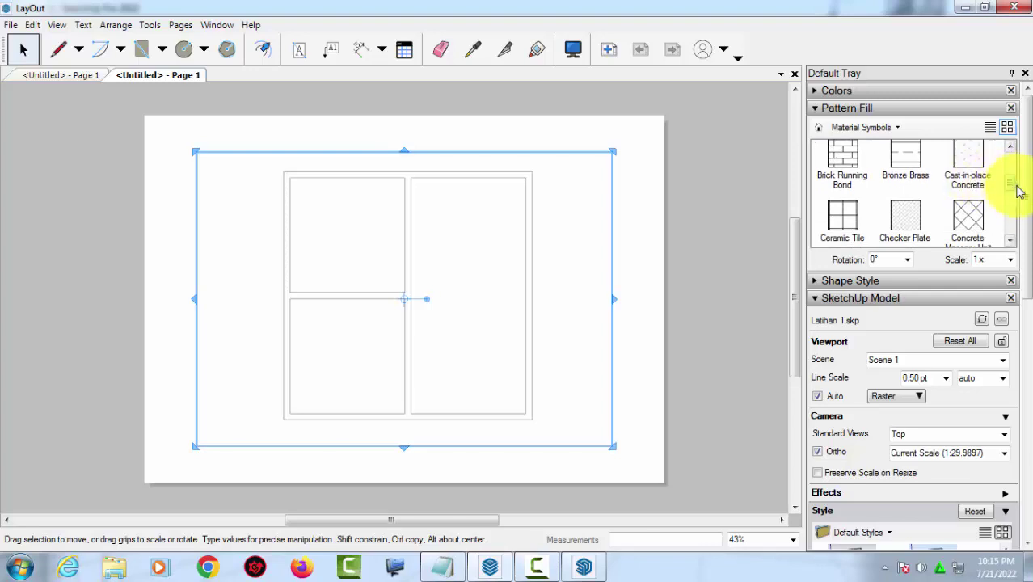
pyautogui.moveTo(1008, 188); pyautogui.dragTo(1007, 198)
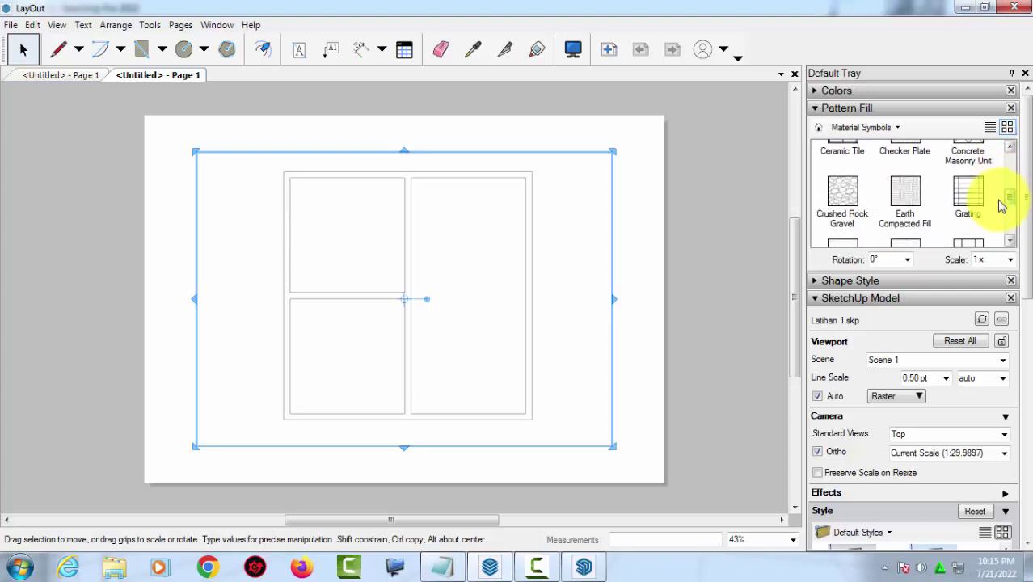
pyautogui.moveTo(1009, 209)
pyautogui.mouseDown()
pyautogui.moveTo(1008, 230)
pyautogui.moveTo(1007, 150)
pyautogui.moveTo(1002, 166)
pyautogui.mouseUp()
pyautogui.scroll(-1, 1002, 166)
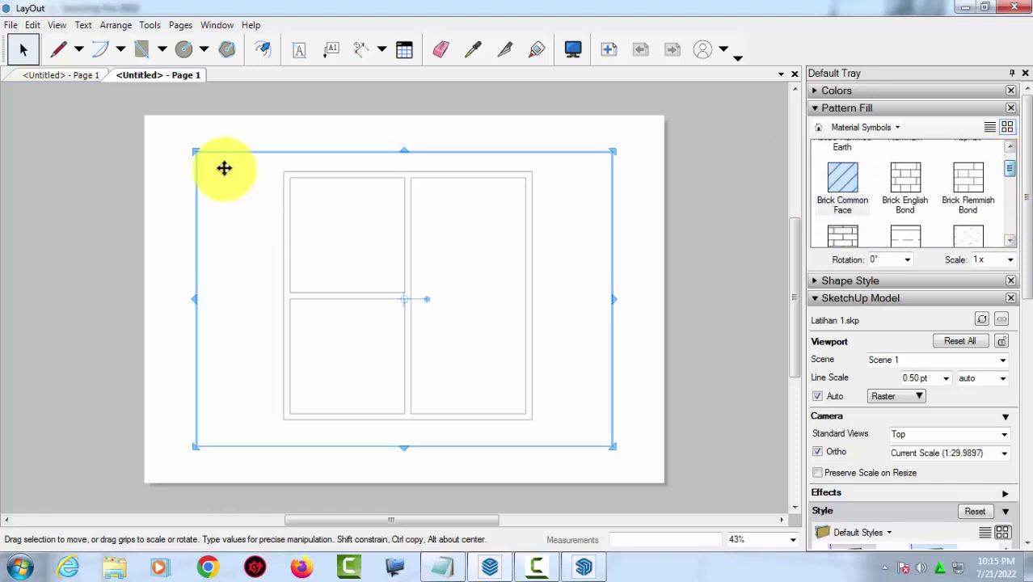
pyautogui.scroll(-2, 224, 166)
pyautogui.click(635, 227)
pyautogui.scroll(3, 291, 184)
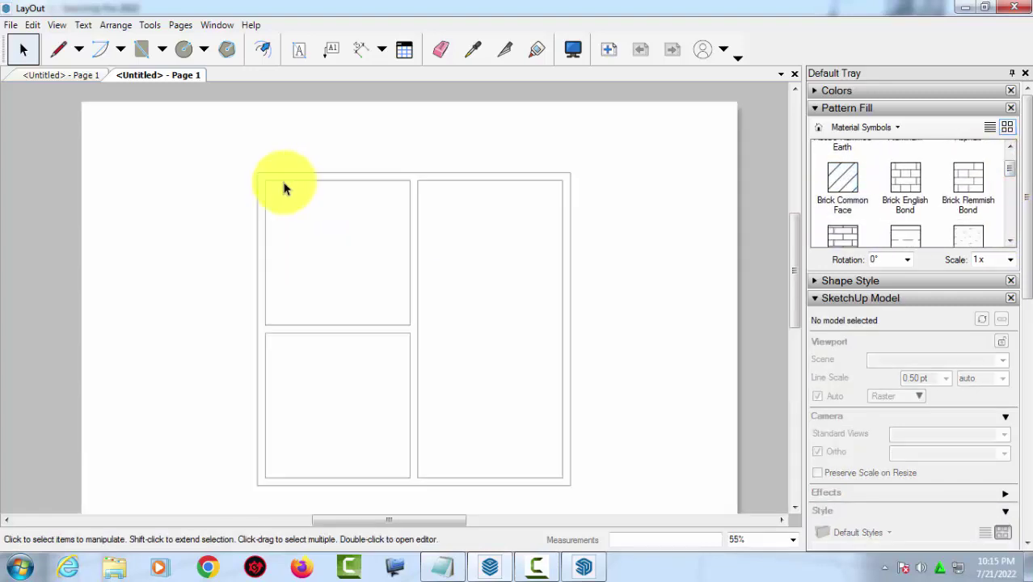
pyautogui.scroll(2, 284, 185)
# - Draw 5 mm square columns at the plan's top-left corner, top wall junction and top-right corner
pyautogui.click(139, 48)
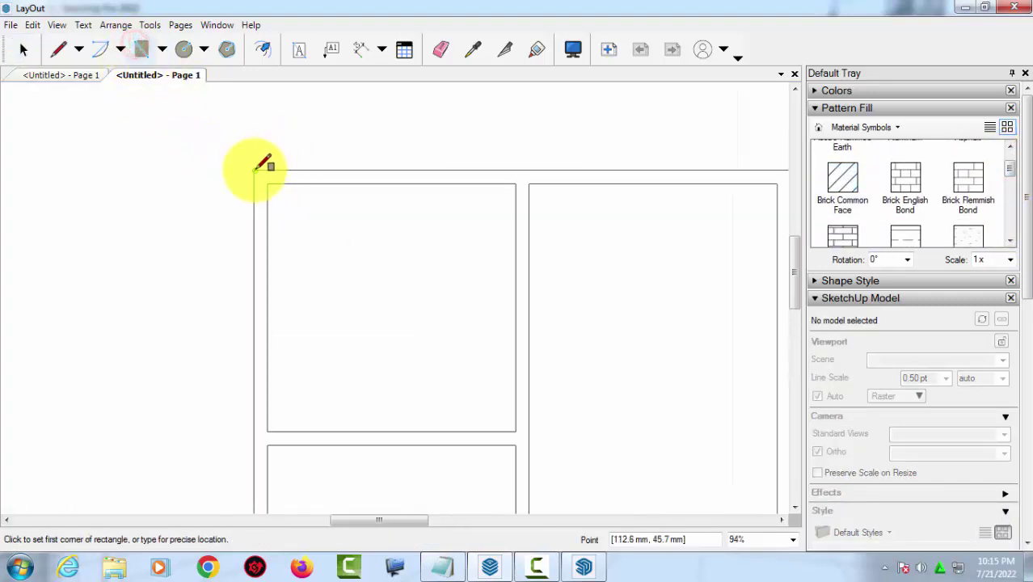
pyautogui.click(254, 170)
pyautogui.click(269, 183)
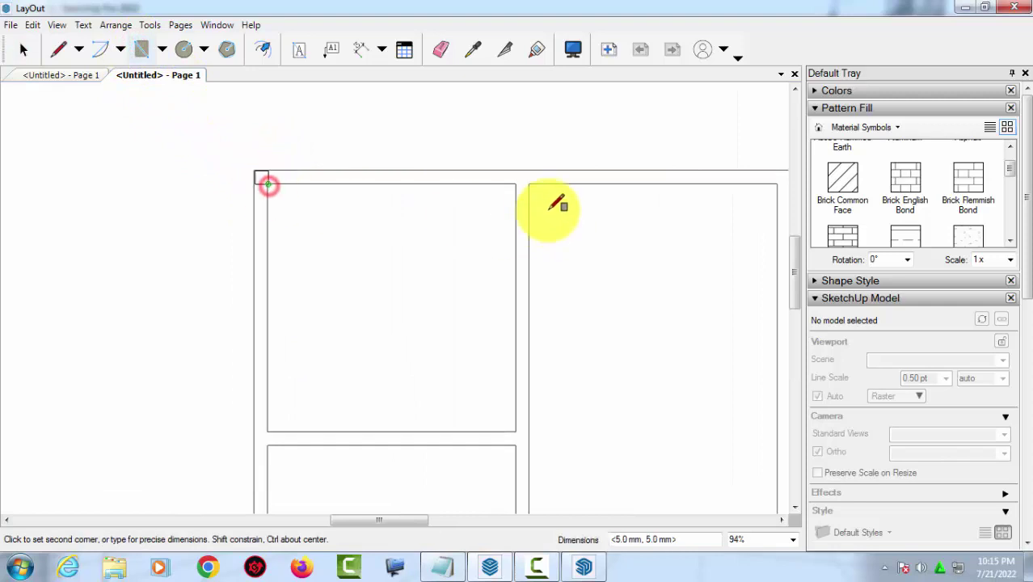
pyautogui.click(529, 184)
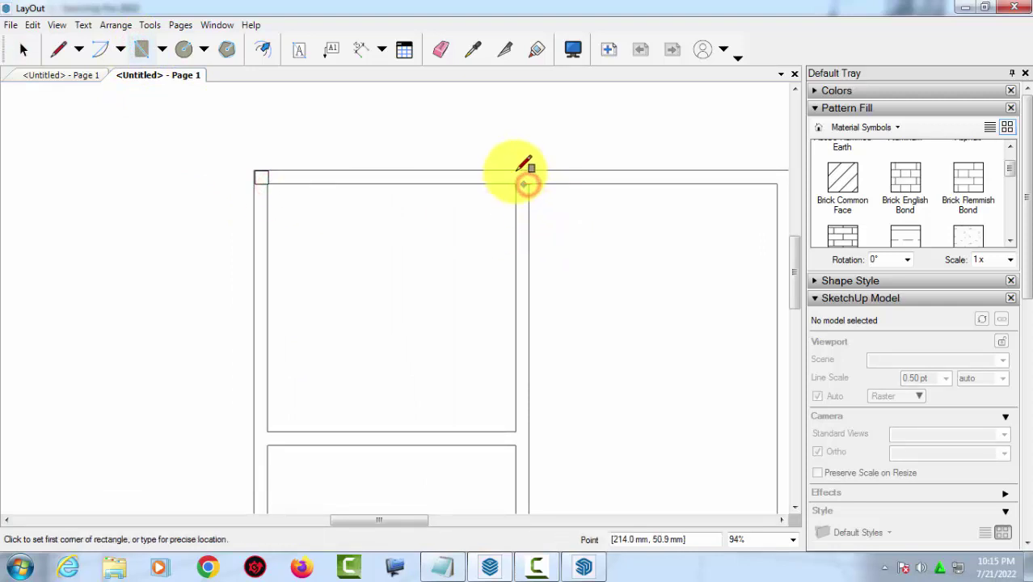
pyautogui.click(515, 172)
pyautogui.scroll(-1, 485, 207)
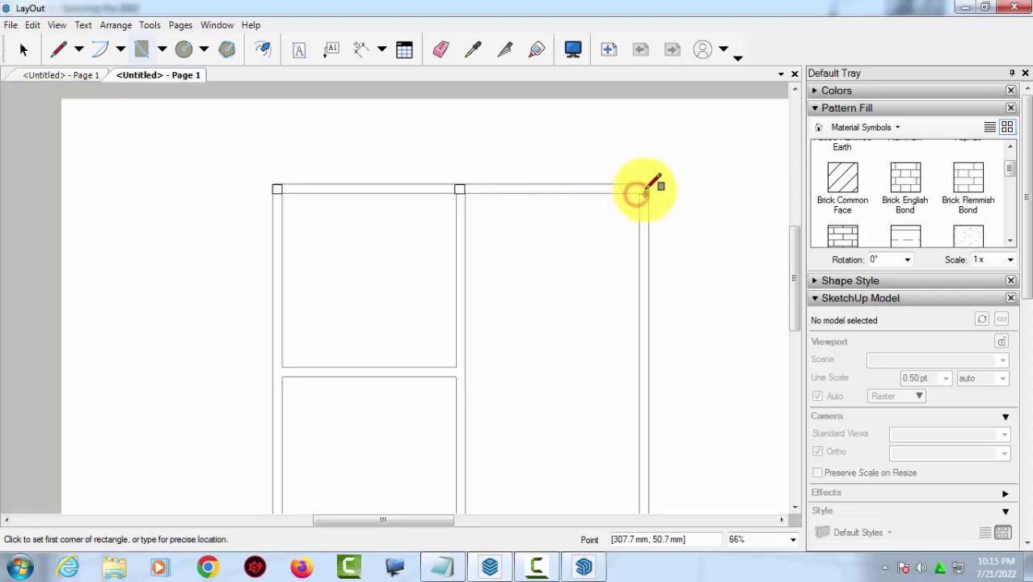
pyautogui.click(645, 186)
pyautogui.scroll(1, 645, 191)
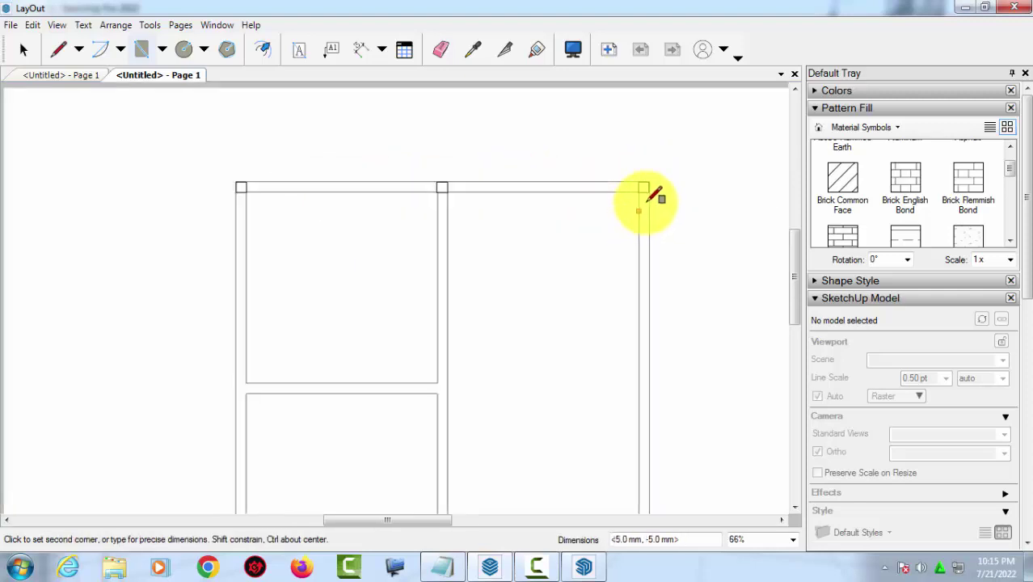
pyautogui.scroll(1, 659, 198)
pyautogui.scroll(1, 671, 182)
pyautogui.scroll(1, 658, 177)
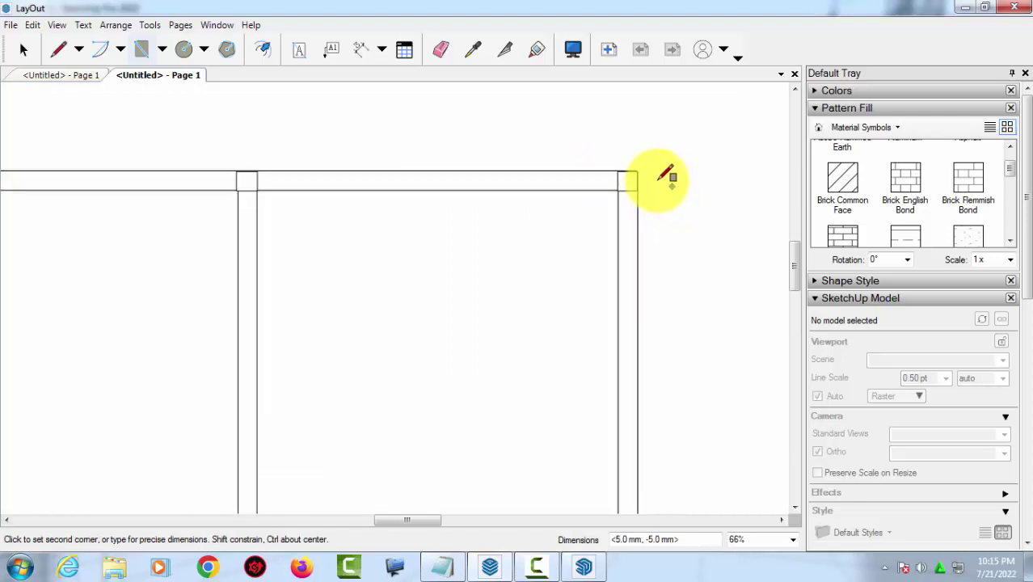
pyautogui.scroll(-1, 558, 176)
pyautogui.scroll(-1, 497, 184)
pyautogui.press('space')
pyautogui.scroll(-1, 371, 376)
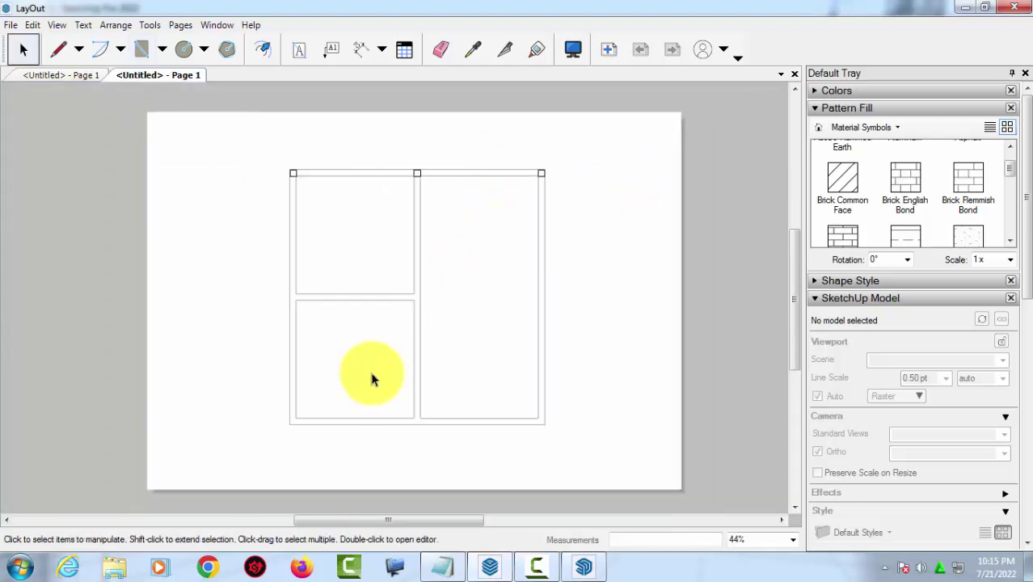
pyautogui.scroll(2, 426, 275)
# - Add square columns where the crossbar meets the left wall and the middle wall
pyautogui.press('t')
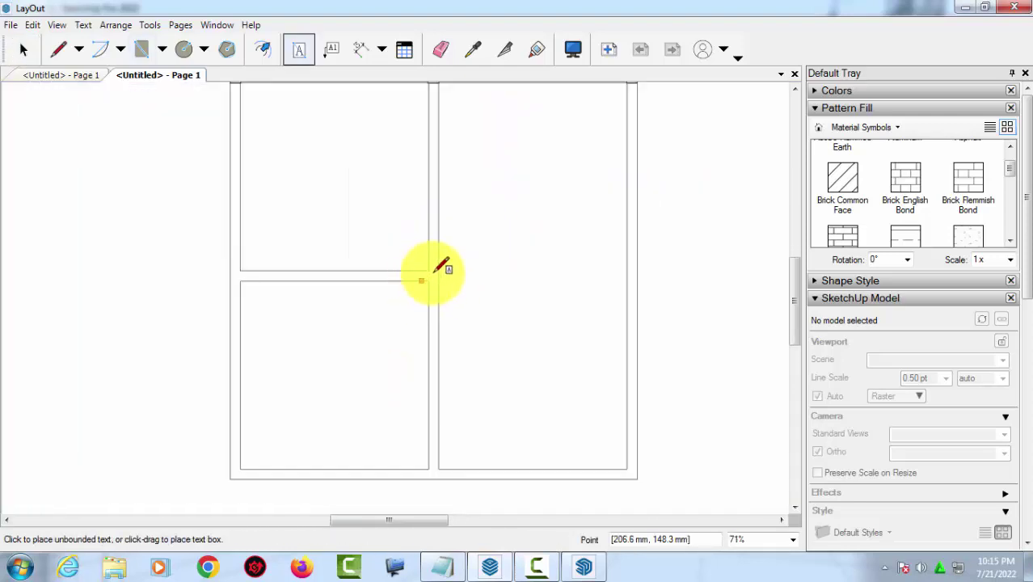
pyautogui.scroll(1, 433, 270)
pyautogui.press('space')
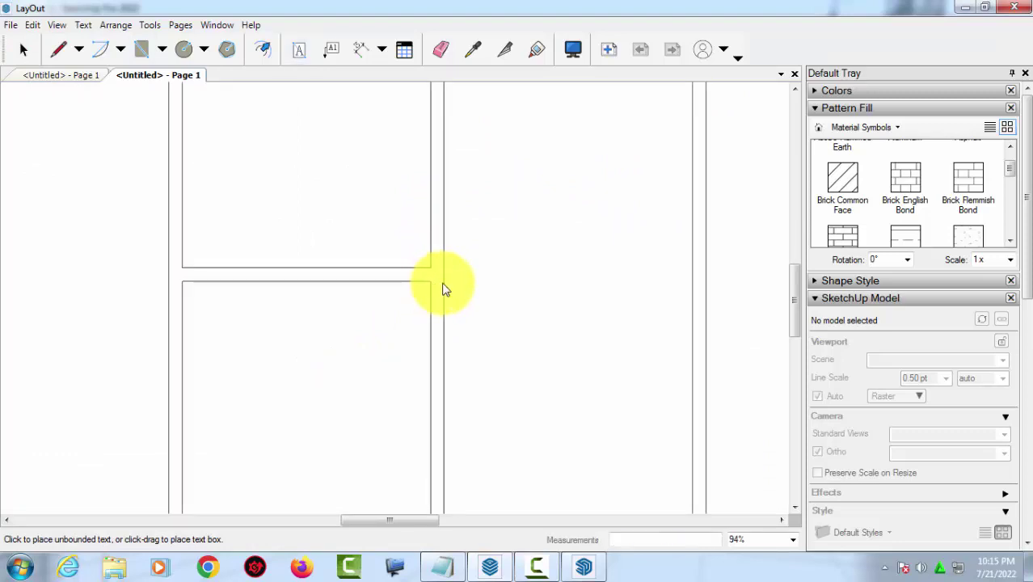
pyautogui.click(142, 49)
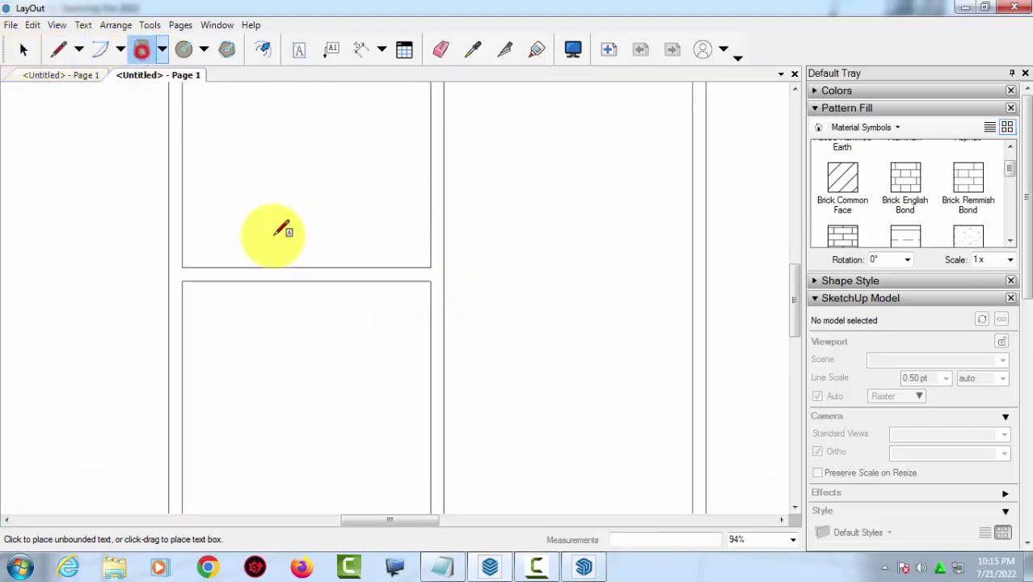
pyautogui.click(182, 282)
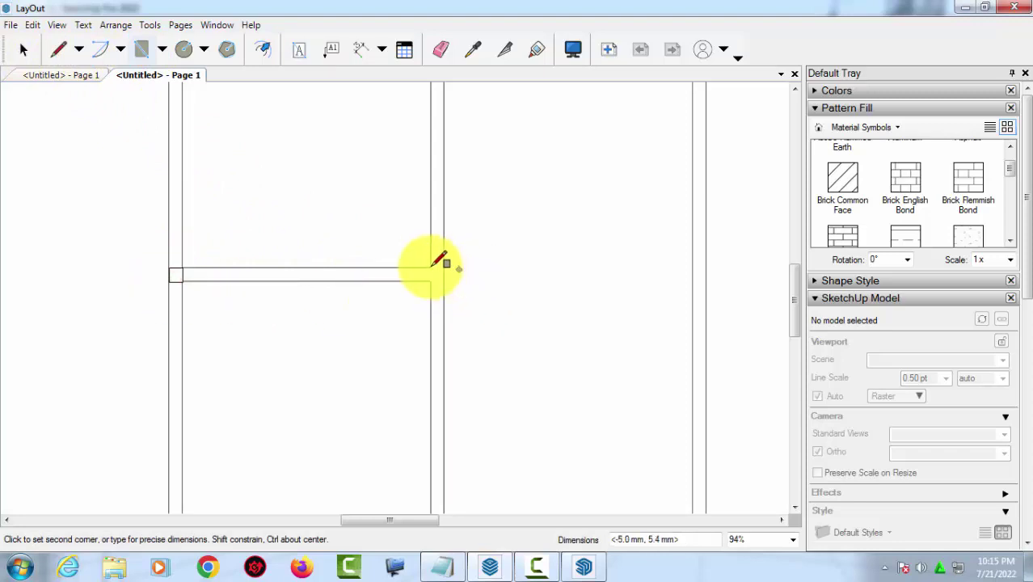
pyautogui.click(430, 267)
pyautogui.click(430, 267)
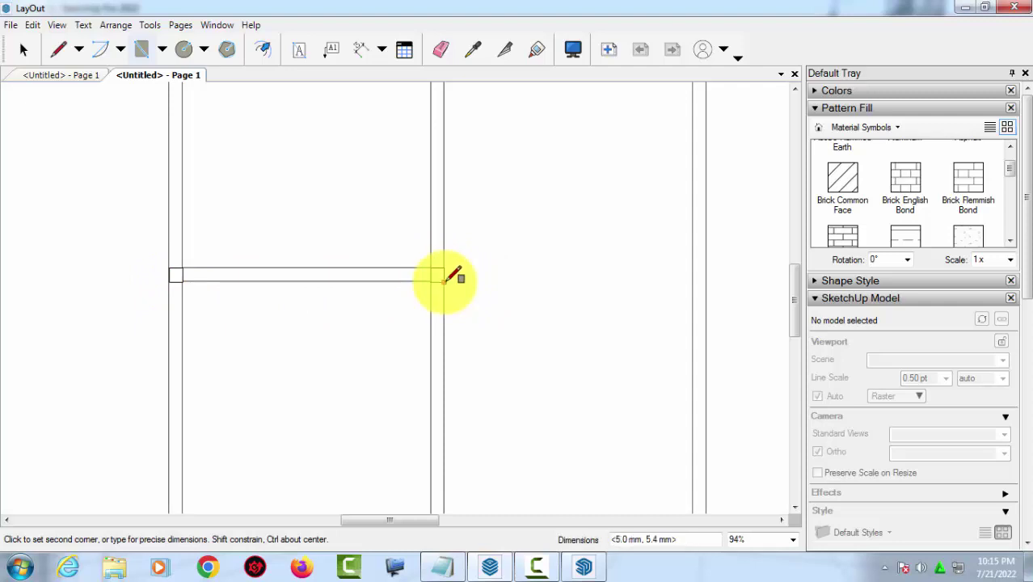
pyautogui.scroll(-2, 346, 270)
pyautogui.scroll(-1, 282, 412)
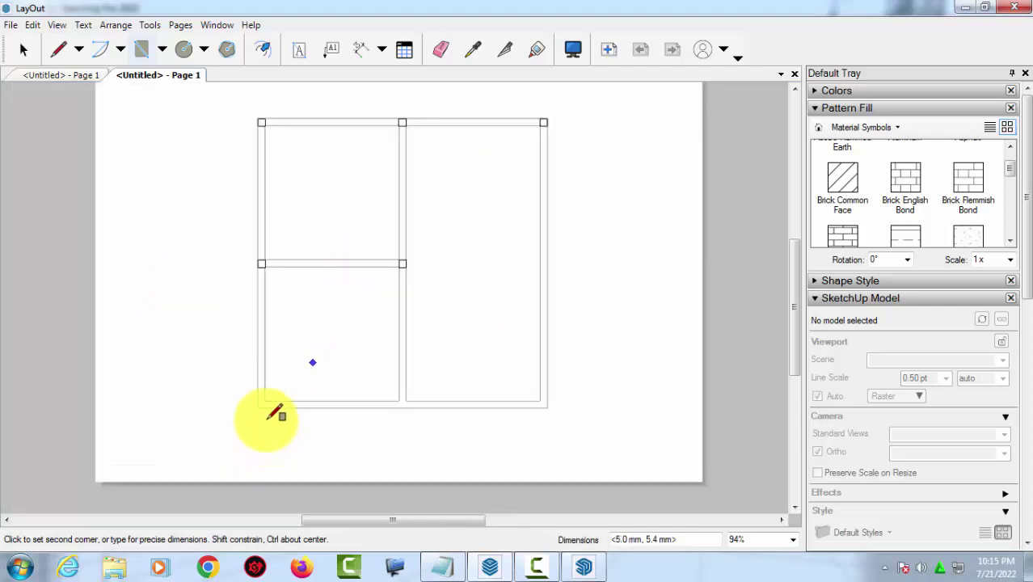
pyautogui.scroll(1, 271, 408)
pyautogui.scroll(1, 271, 400)
pyautogui.scroll(1, 268, 392)
pyautogui.press('Escape')
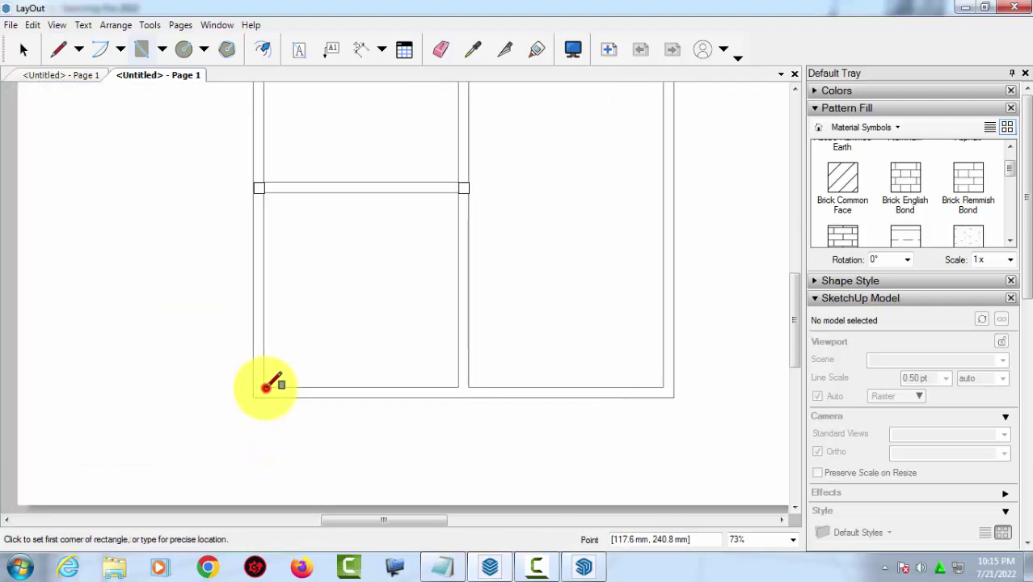
# - Start a square at the bottom-left corner, then choose Brick Common Face as the pattern fill
pyautogui.click(255, 396)
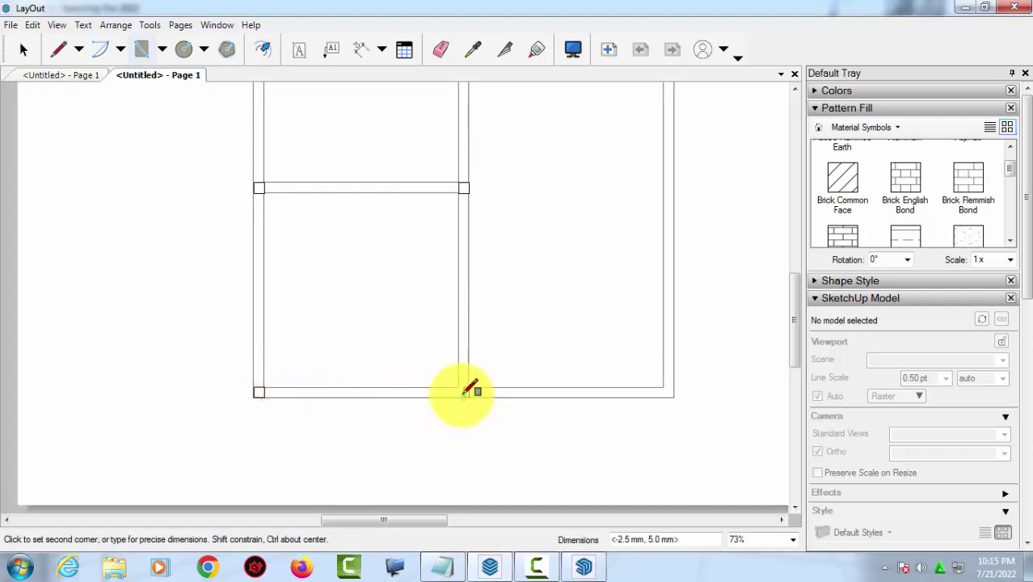
pyautogui.scroll(1, 462, 395)
pyautogui.scroll(1, 462, 395)
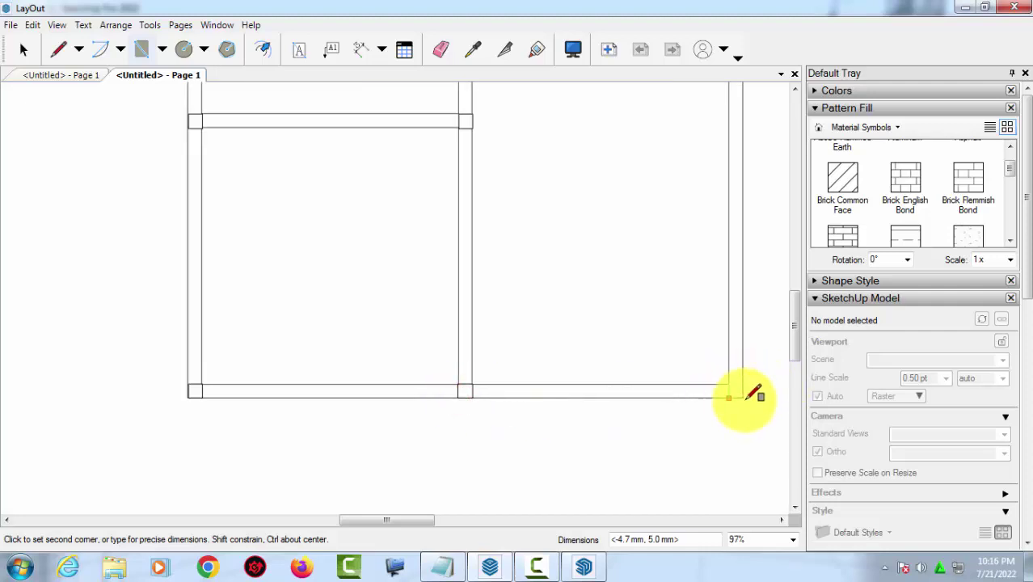
pyautogui.scroll(-1, 477, 347)
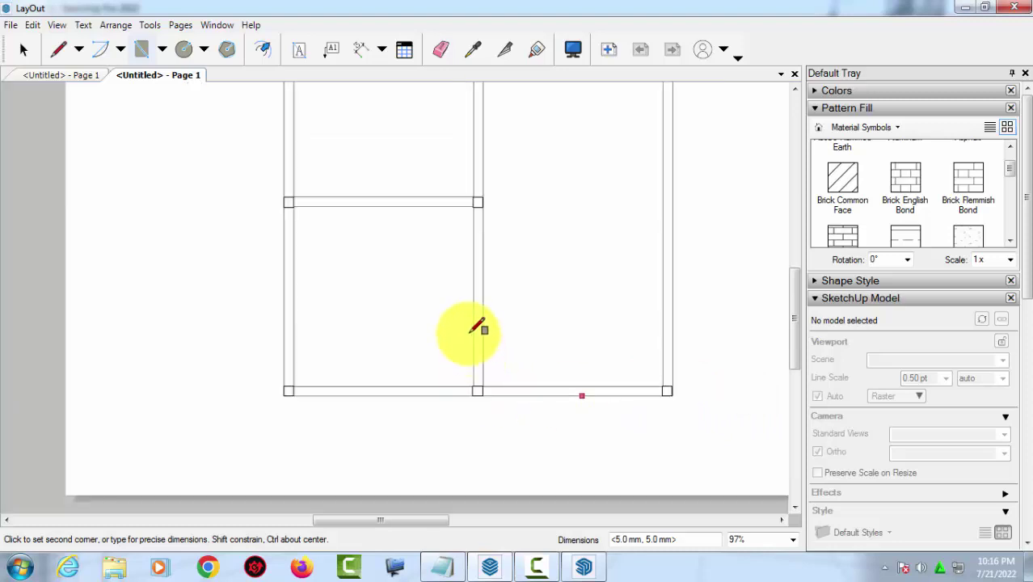
pyautogui.scroll(-1, 474, 327)
pyautogui.scroll(-2, 477, 202)
pyautogui.scroll(1, 479, 235)
pyautogui.scroll(1, 477, 233)
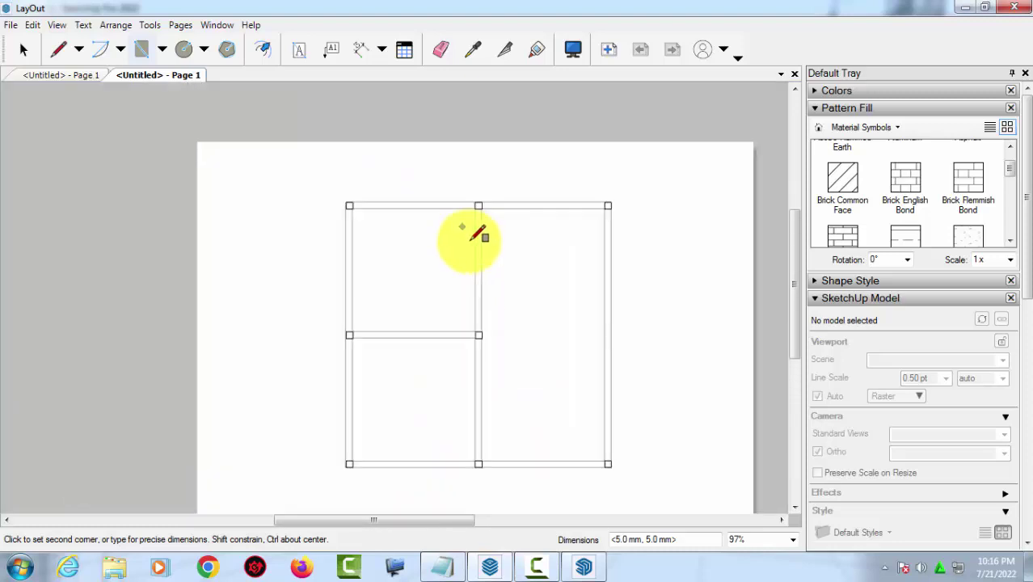
pyautogui.scroll(1, 454, 231)
pyautogui.scroll(1, 359, 239)
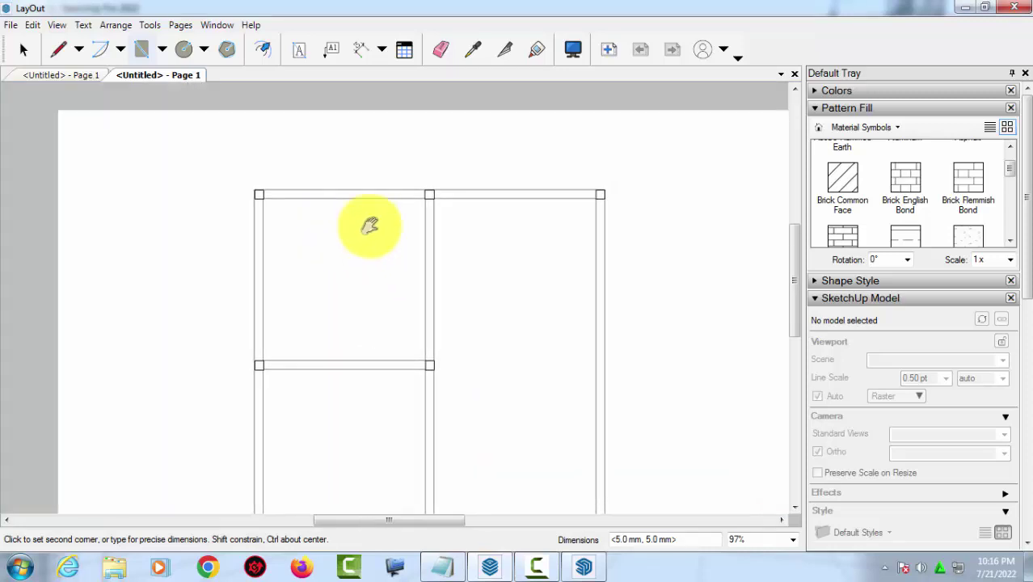
pyautogui.scroll(1, 295, 182)
pyautogui.scroll(2, 289, 180)
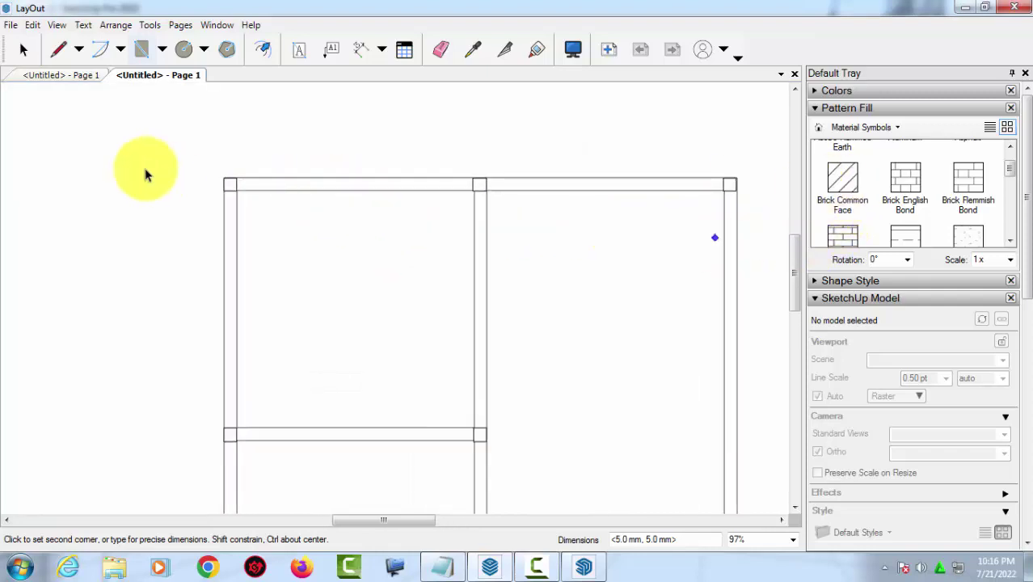
pyautogui.click(23, 49)
pyautogui.click(850, 182)
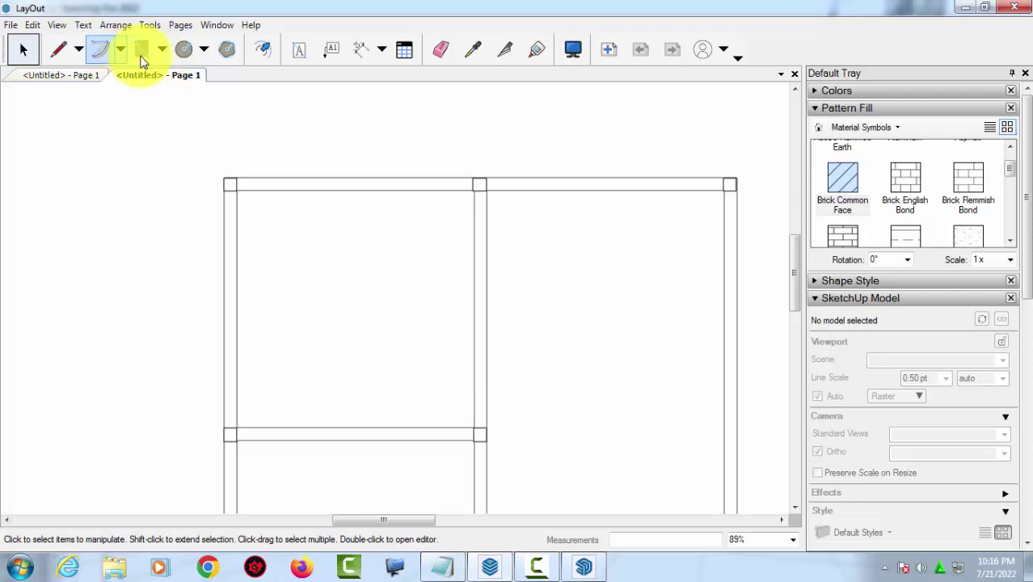
# - Draw brick-hatched wall strips along the top walls of the left and right rooms
pyautogui.click(160, 49)
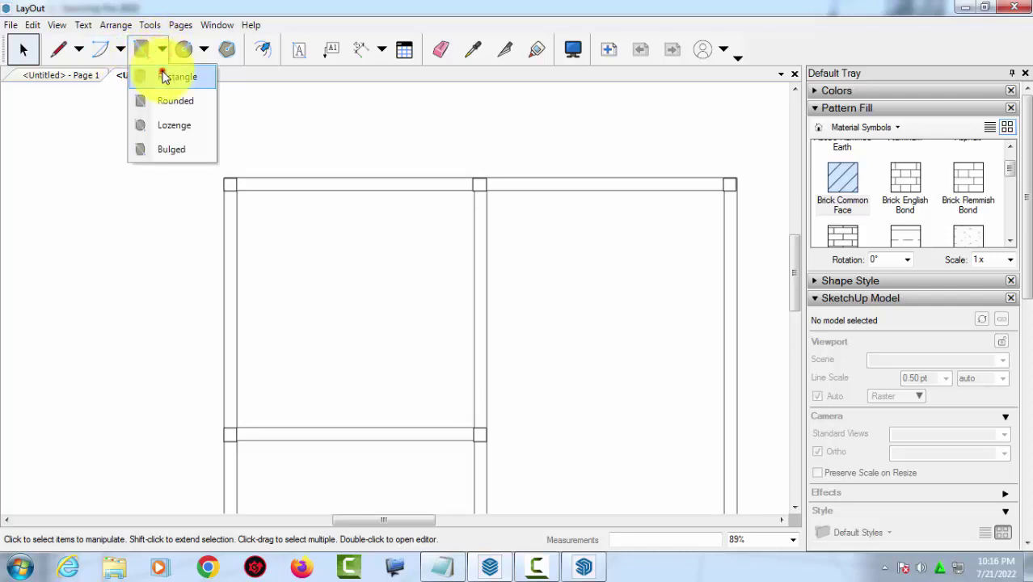
pyautogui.click(164, 76)
pyautogui.click(243, 177)
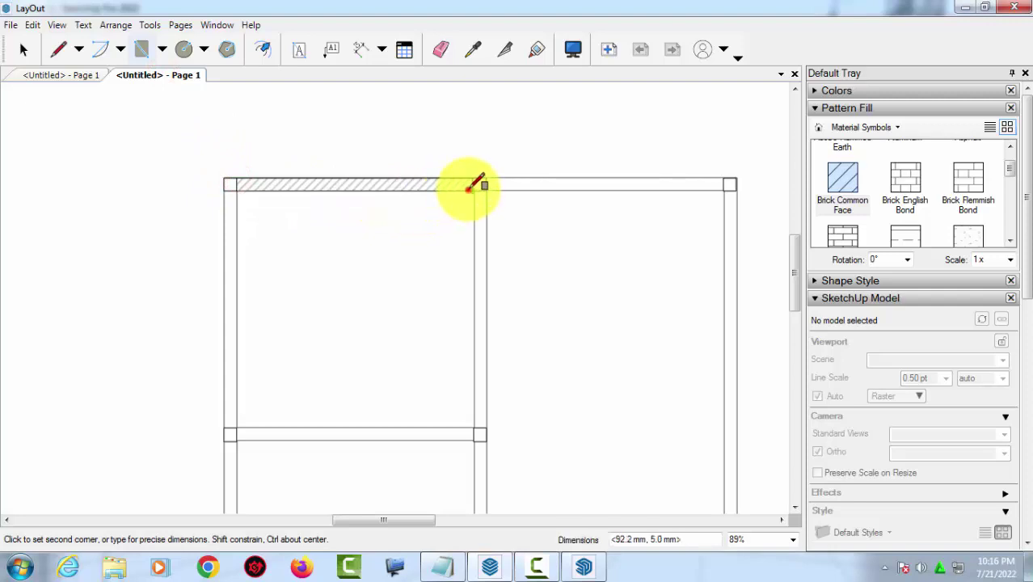
pyautogui.click(474, 189)
pyautogui.click(486, 178)
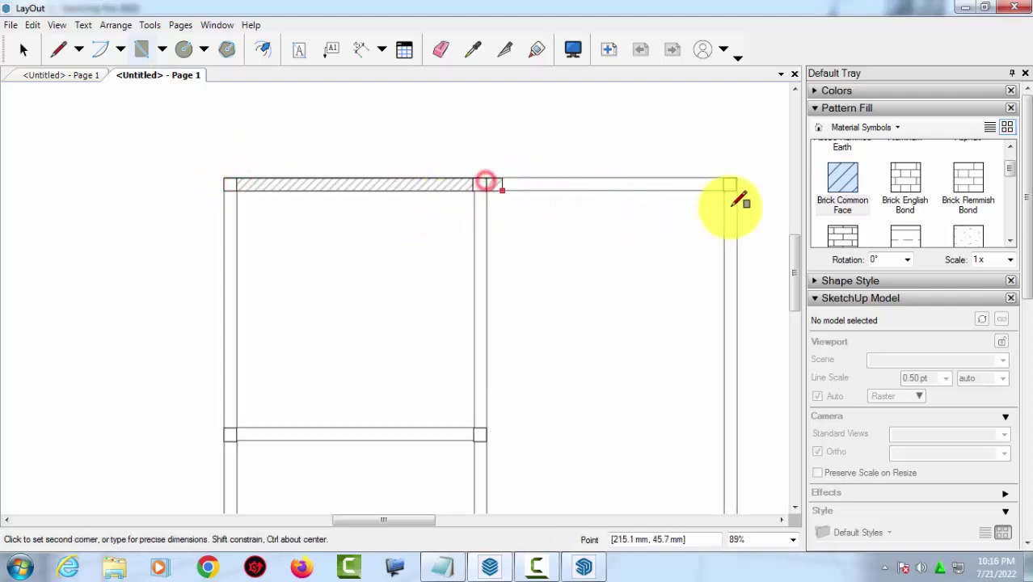
pyautogui.click(723, 190)
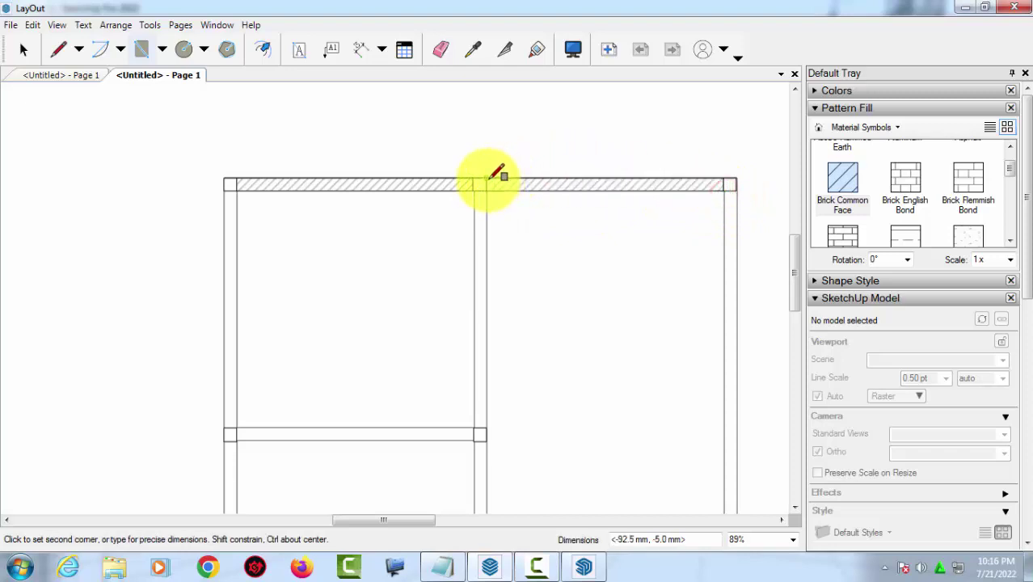
# - Add hatched strips down the outer left wall and the middle wall to the divider
pyautogui.scroll(-1, 351, 210)
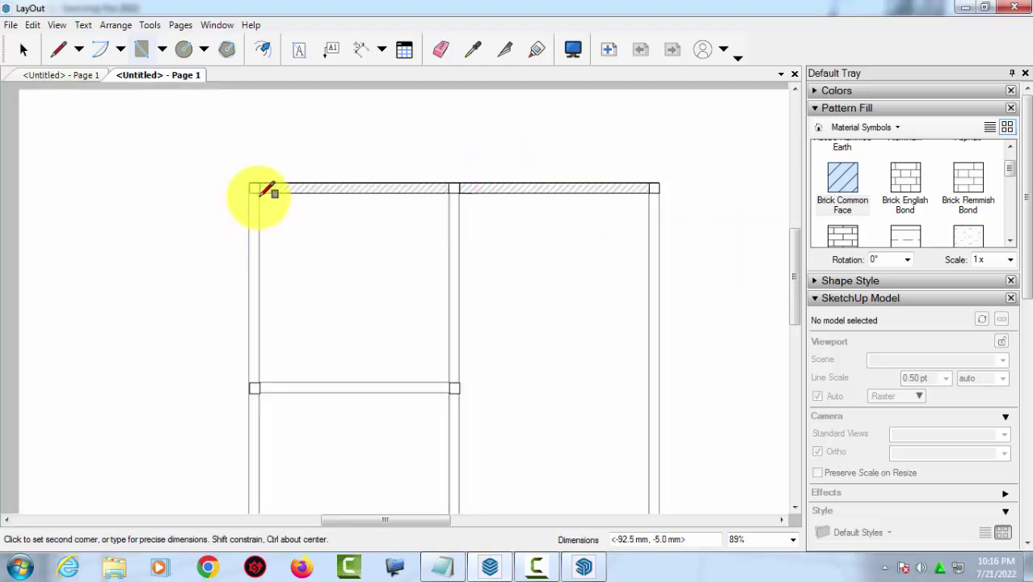
pyautogui.click(252, 186)
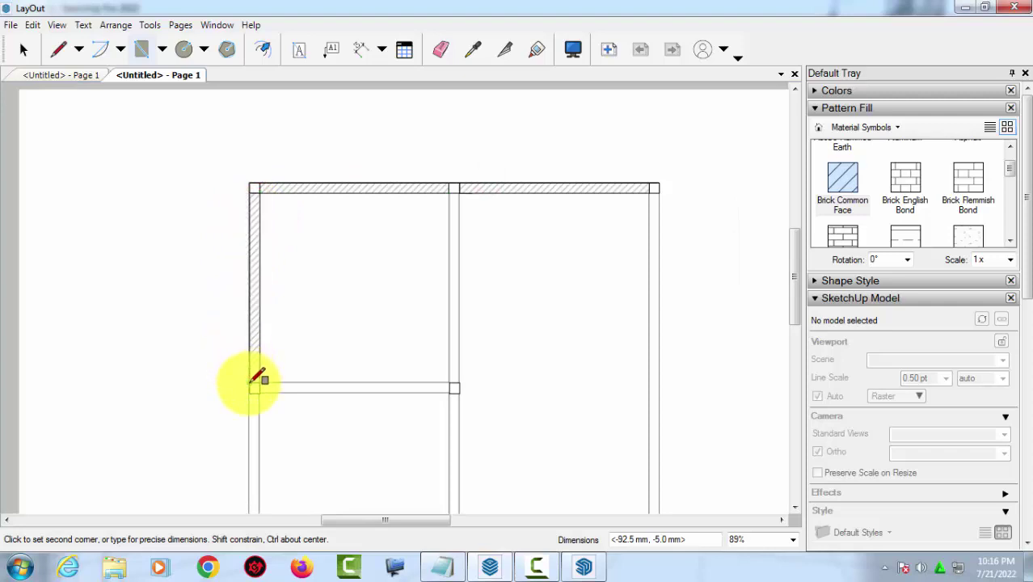
pyautogui.click(249, 385)
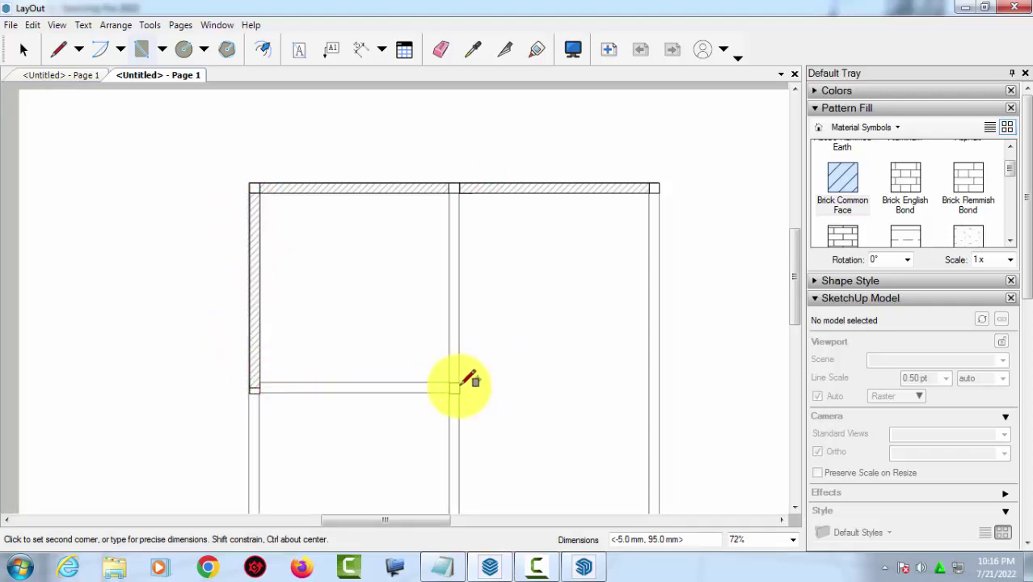
pyautogui.click(457, 383)
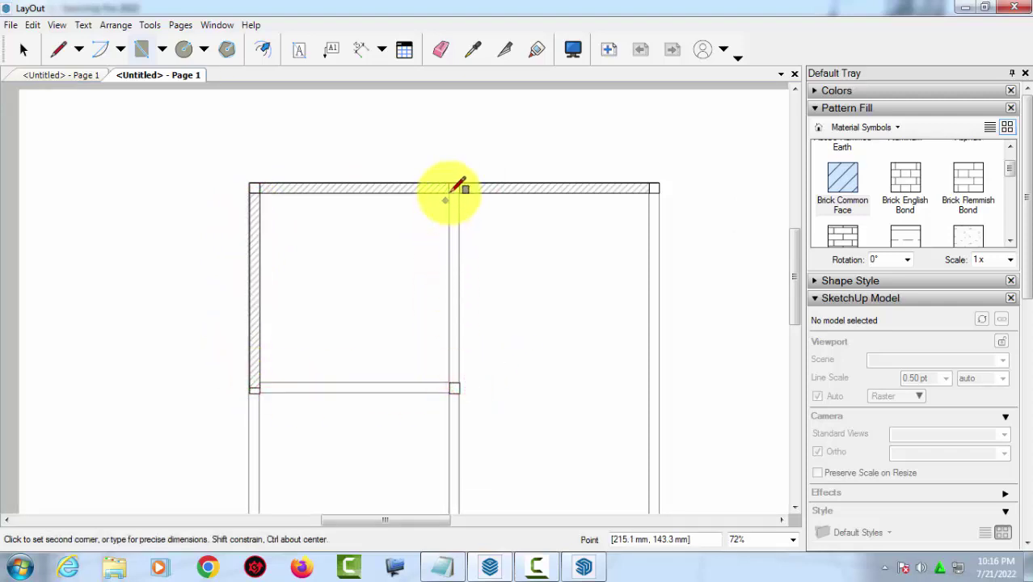
pyautogui.click(452, 188)
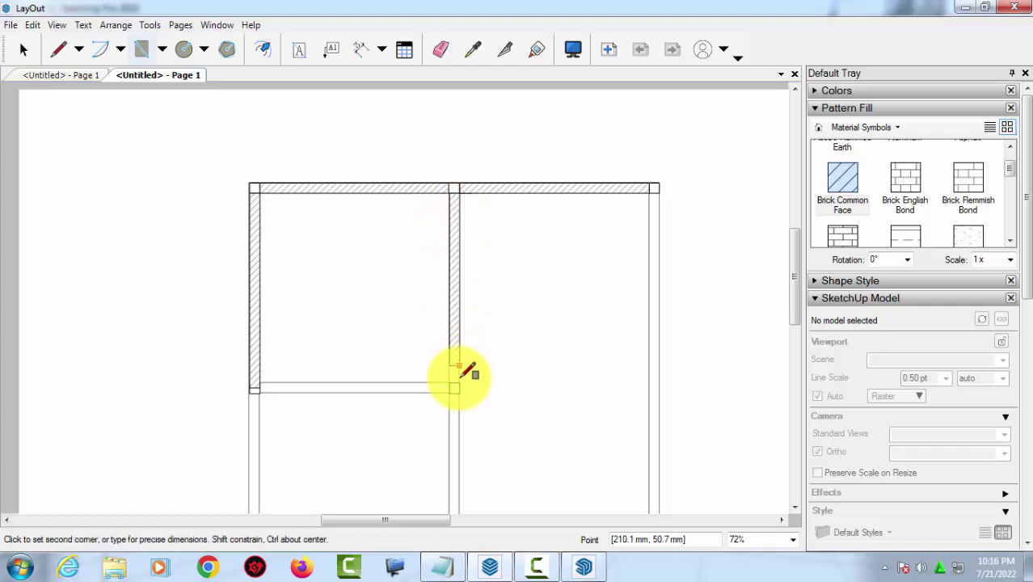
pyautogui.click(457, 381)
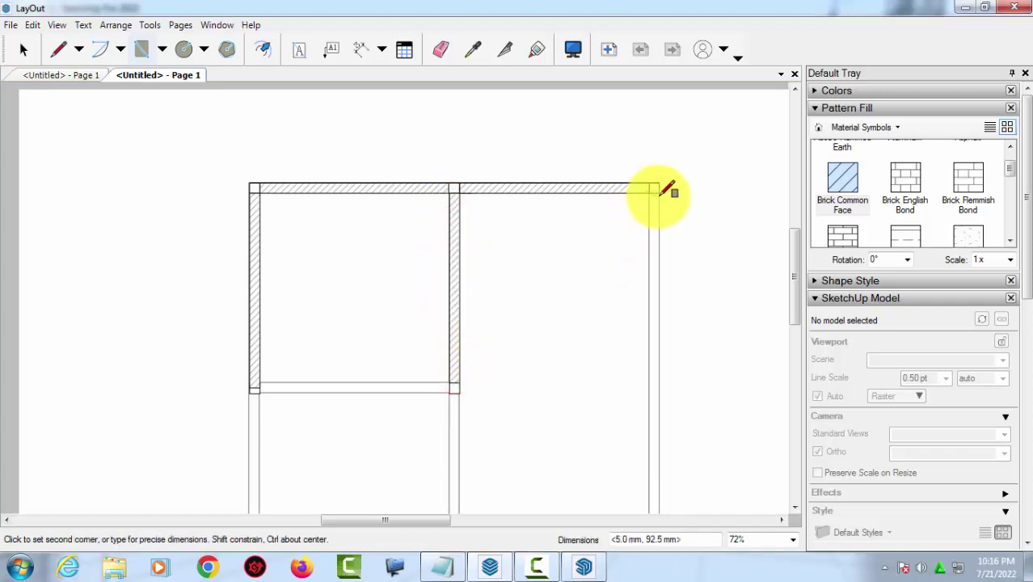
pyautogui.scroll(-2, 582, 219)
# - Draw brick-hatched rectangles for the right outer wall and the bottom wall
pyautogui.scroll(-1, 598, 323)
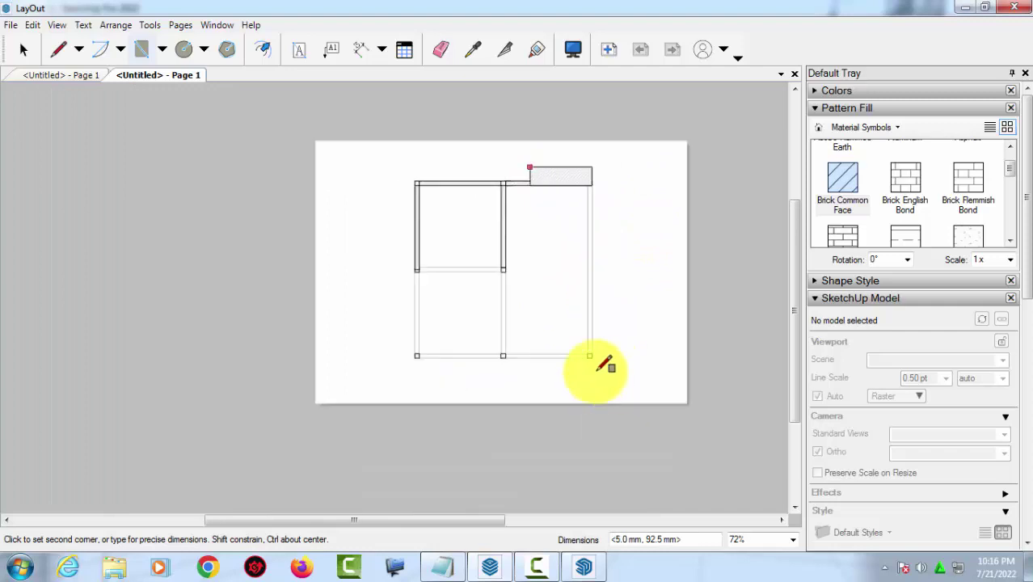
pyautogui.scroll(1, 596, 344)
pyautogui.scroll(1, 596, 342)
pyautogui.scroll(2, 587, 340)
pyautogui.scroll(1, 584, 330)
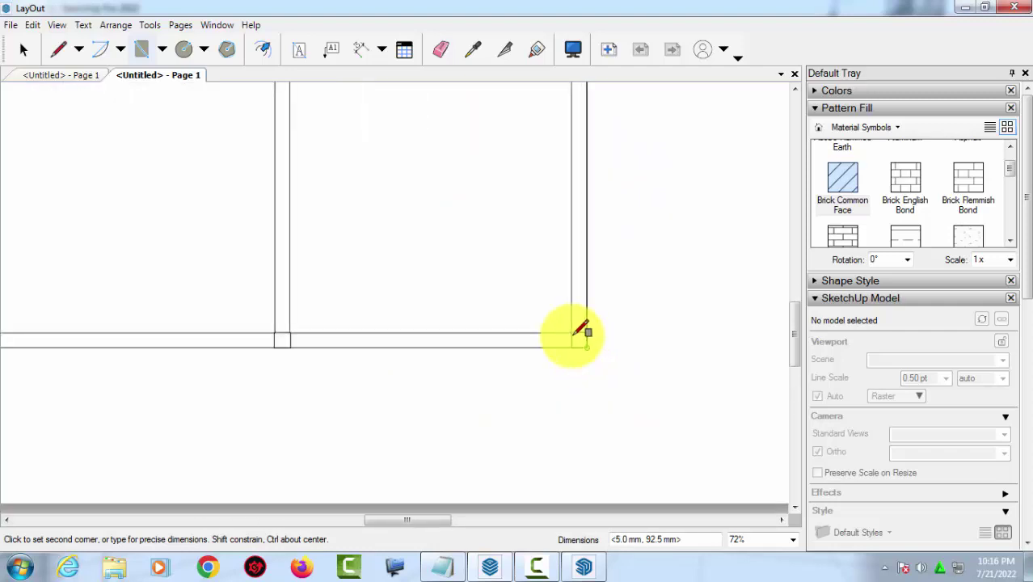
pyautogui.click(572, 332)
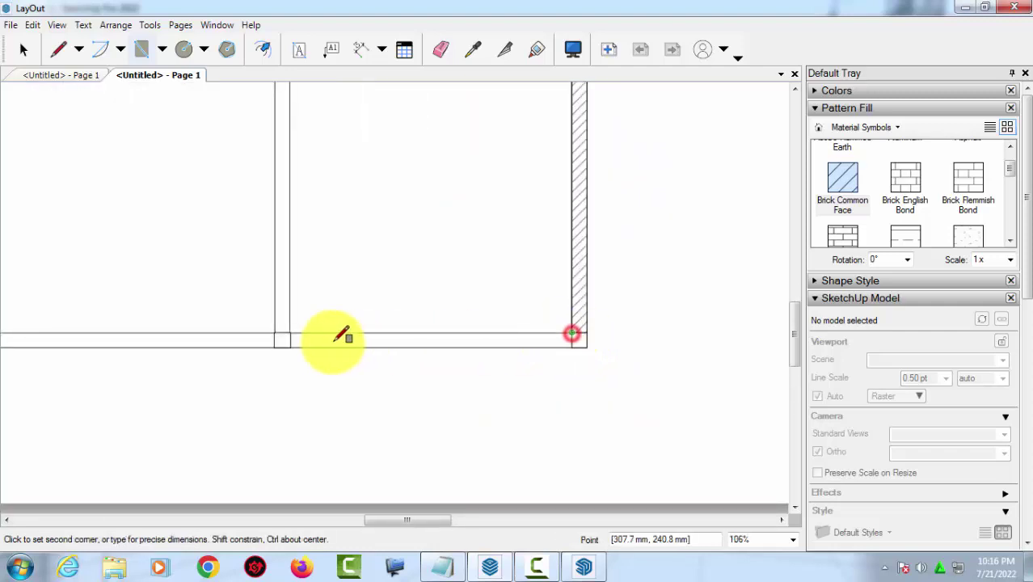
pyautogui.click(292, 348)
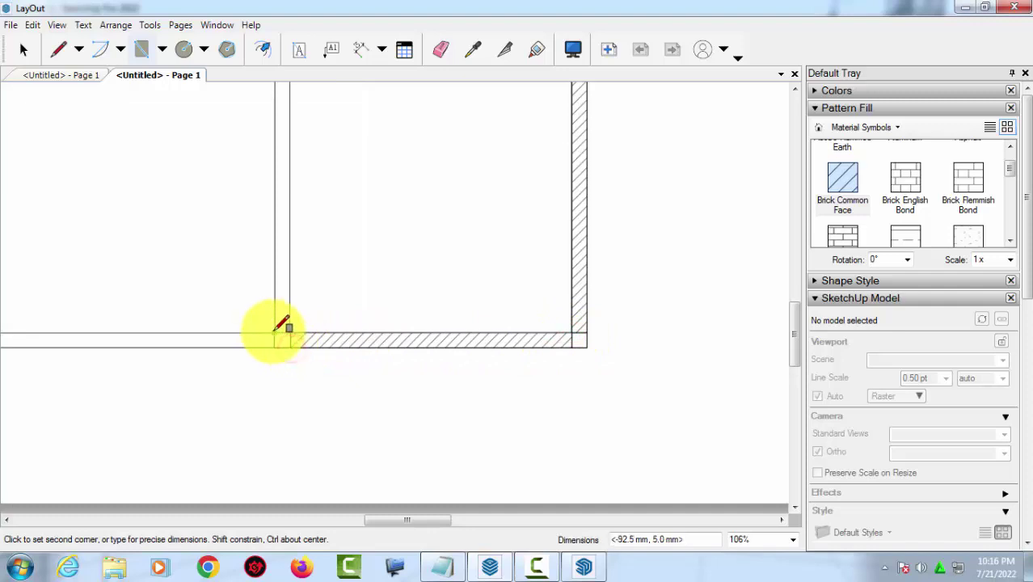
pyautogui.scroll(-1, 242, 340)
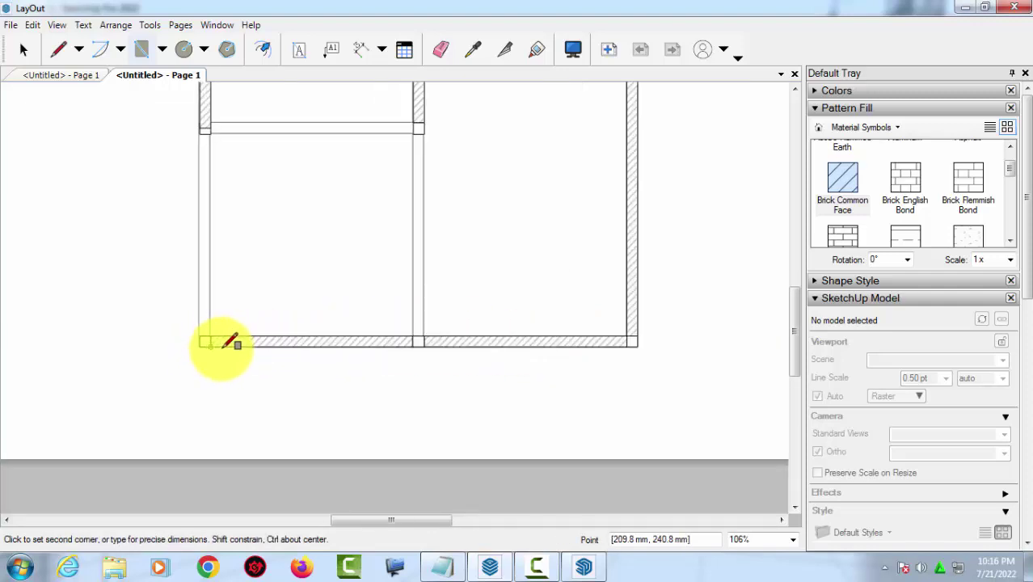
pyautogui.scroll(1, 226, 340)
pyautogui.scroll(1, 218, 338)
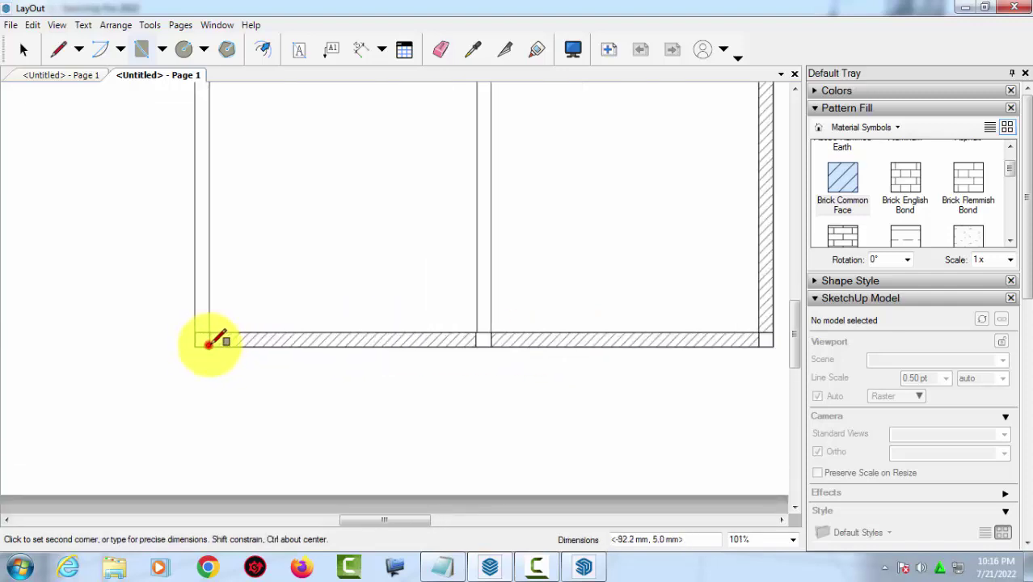
pyautogui.click(209, 343)
# - Add the hatched dividing wall from the left wall to the middle wall between the left rooms
pyautogui.scroll(-2, 226, 344)
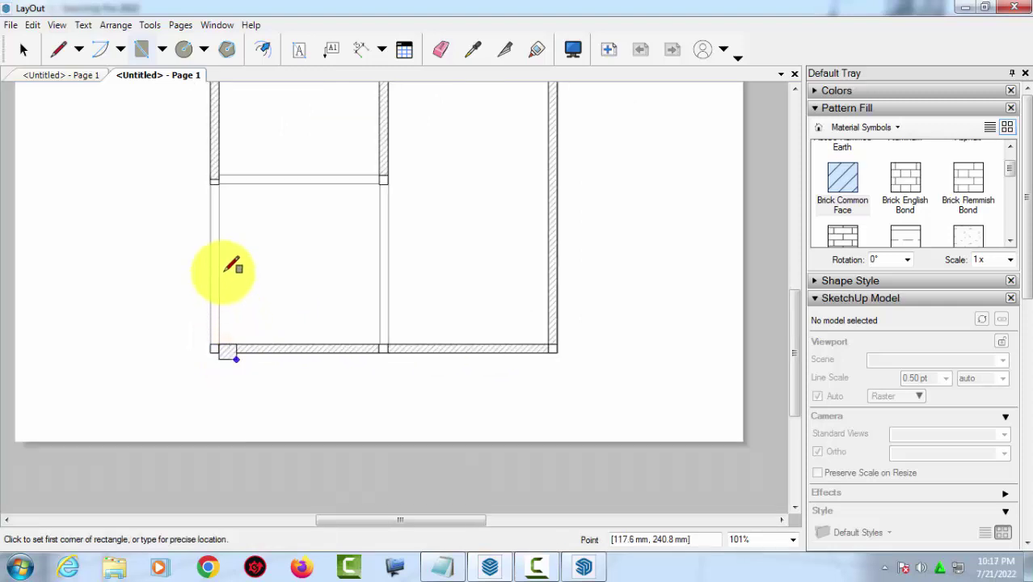
pyautogui.scroll(1, 212, 202)
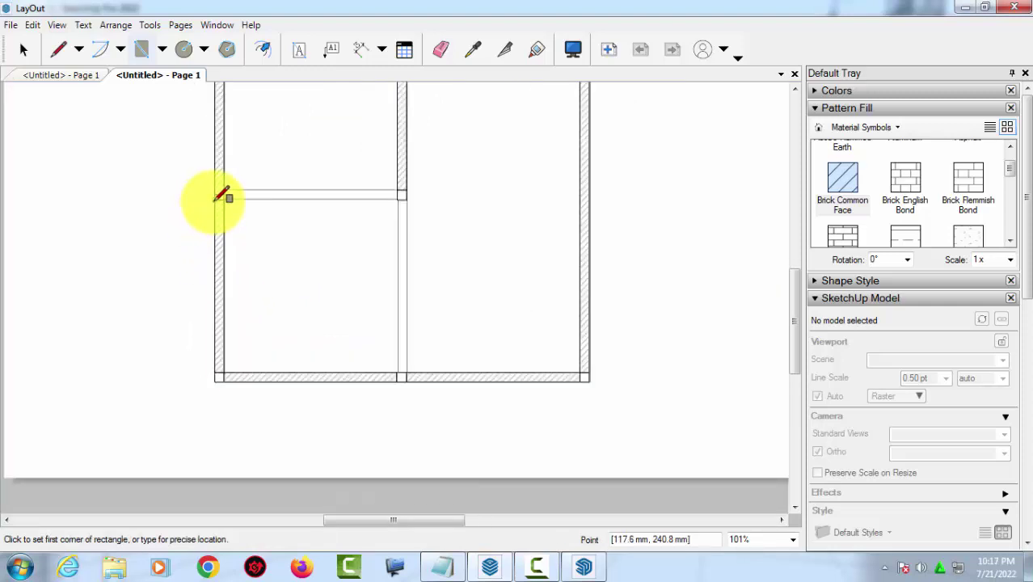
pyautogui.scroll(1, 227, 189)
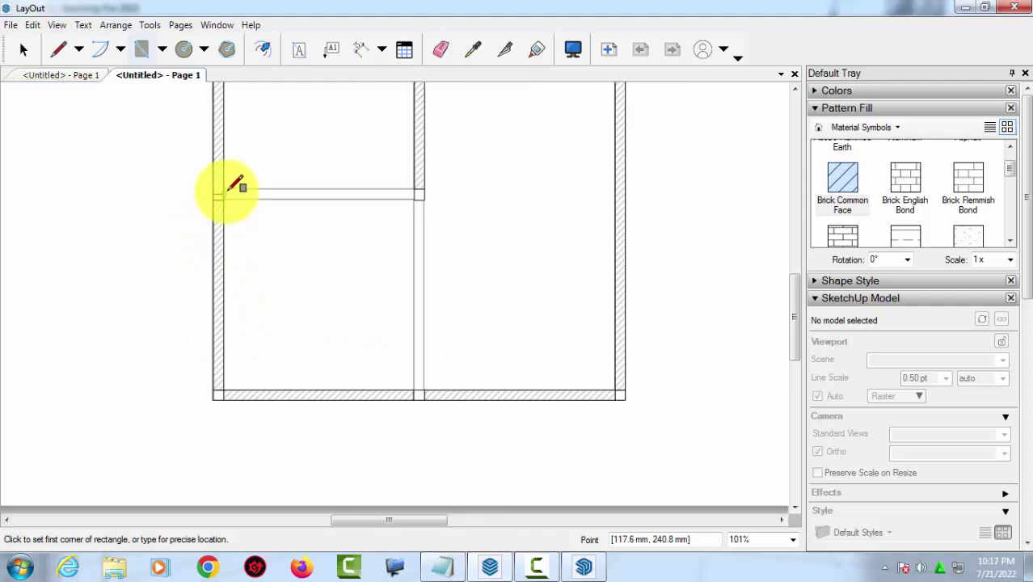
pyautogui.scroll(1, 227, 190)
pyautogui.click(225, 189)
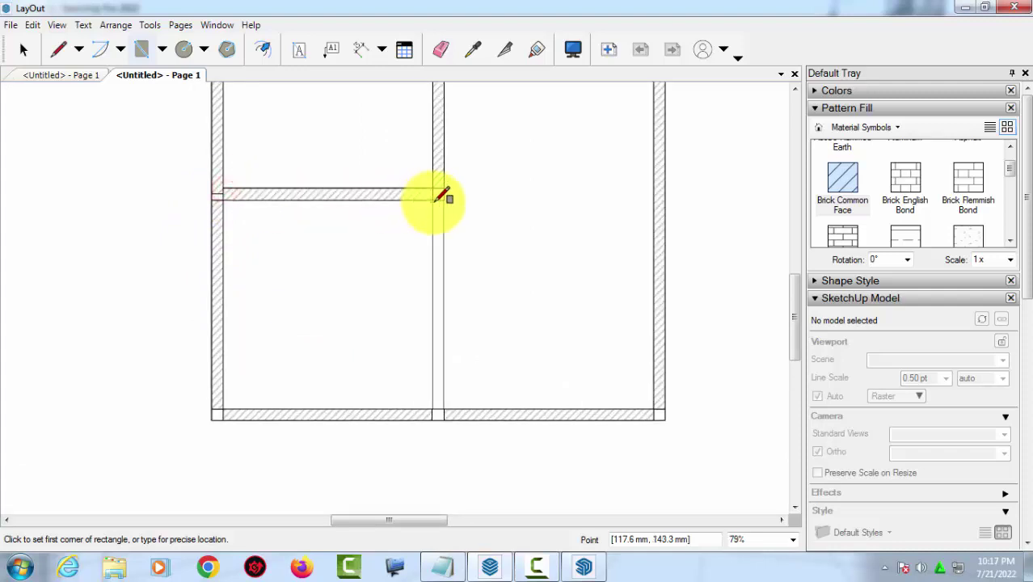
pyautogui.click(444, 199)
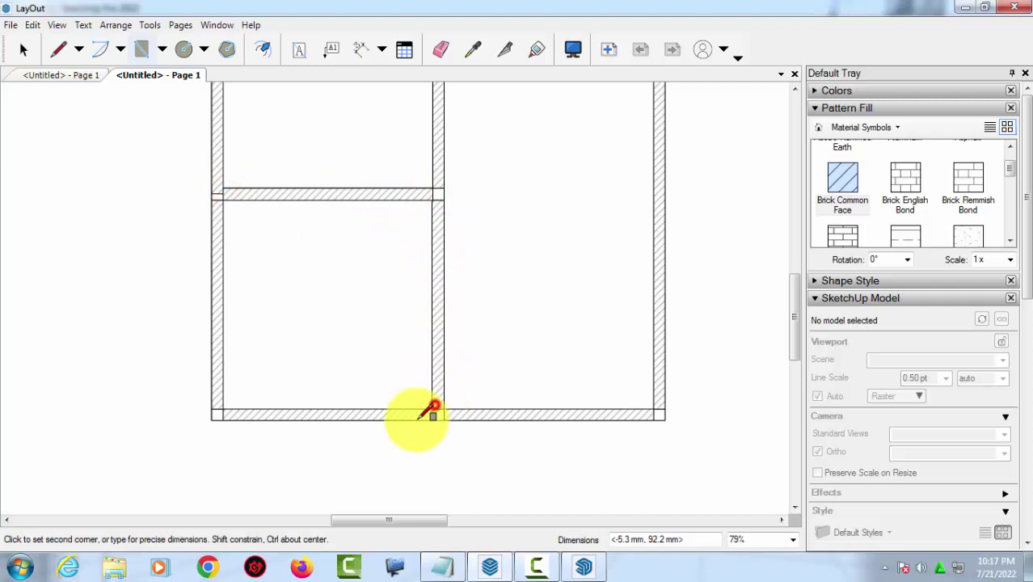
pyautogui.scroll(-2, 423, 404)
pyautogui.scroll(-1, 452, 275)
pyautogui.scroll(1, 475, 211)
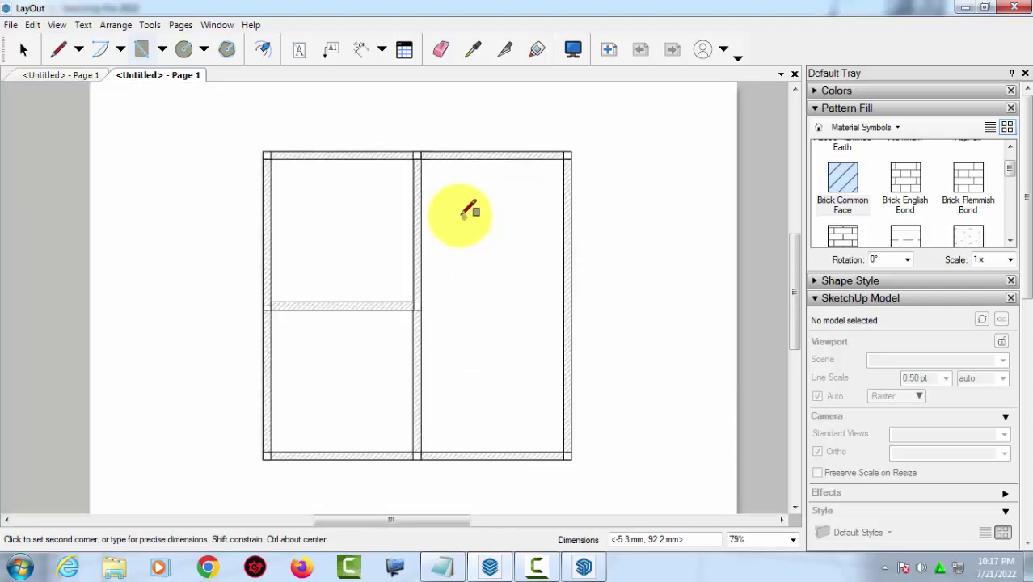
pyautogui.scroll(1, 456, 208)
pyautogui.scroll(1, 324, 292)
pyautogui.scroll(1, 243, 306)
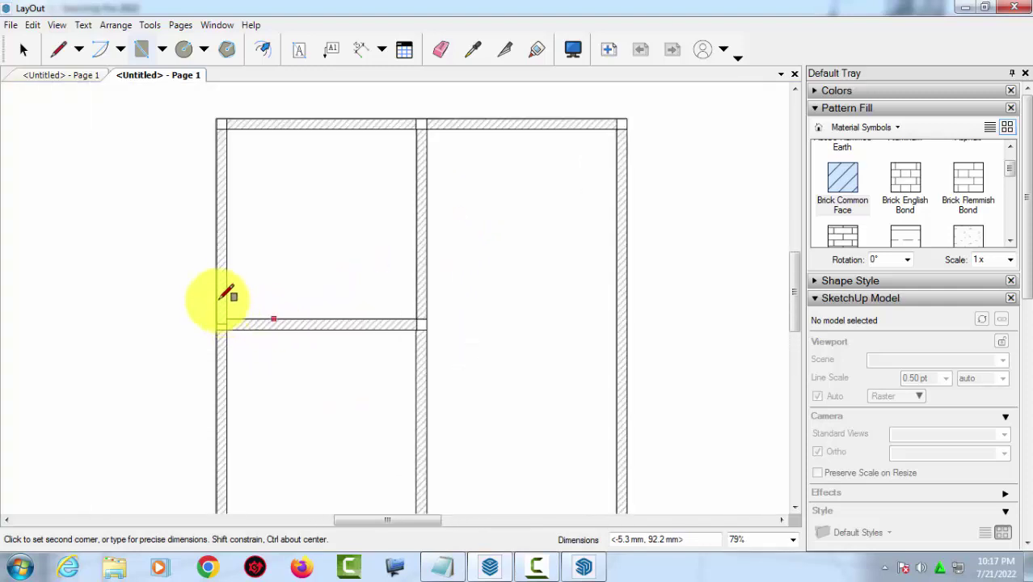
pyautogui.scroll(1, 218, 287)
pyautogui.scroll(1, 224, 277)
pyautogui.click(21, 51)
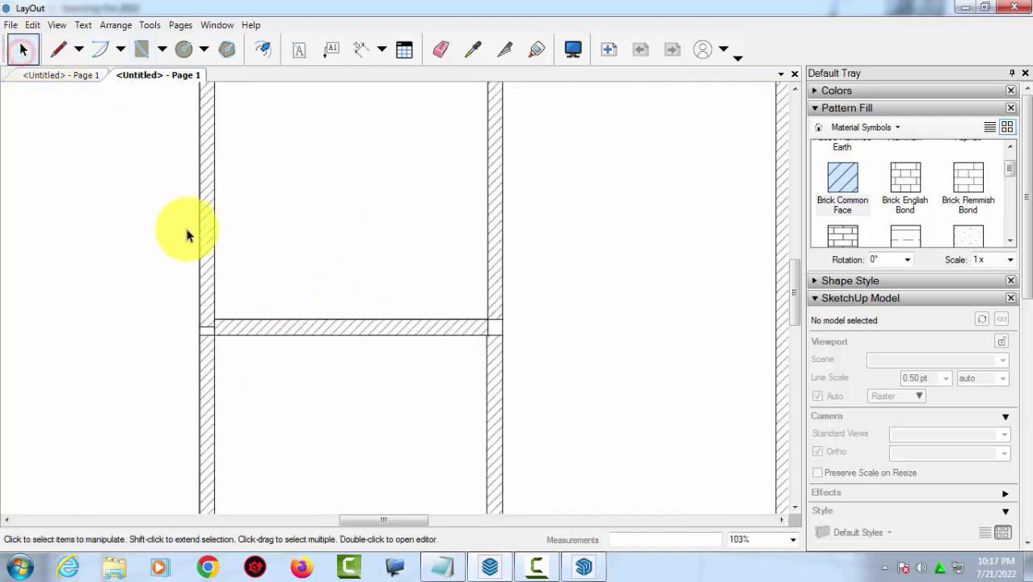
# - Shorten the upper left wall piece so it ends at the horizontal divider
pyautogui.click(207, 250)
pyautogui.scroll(1, 204, 327)
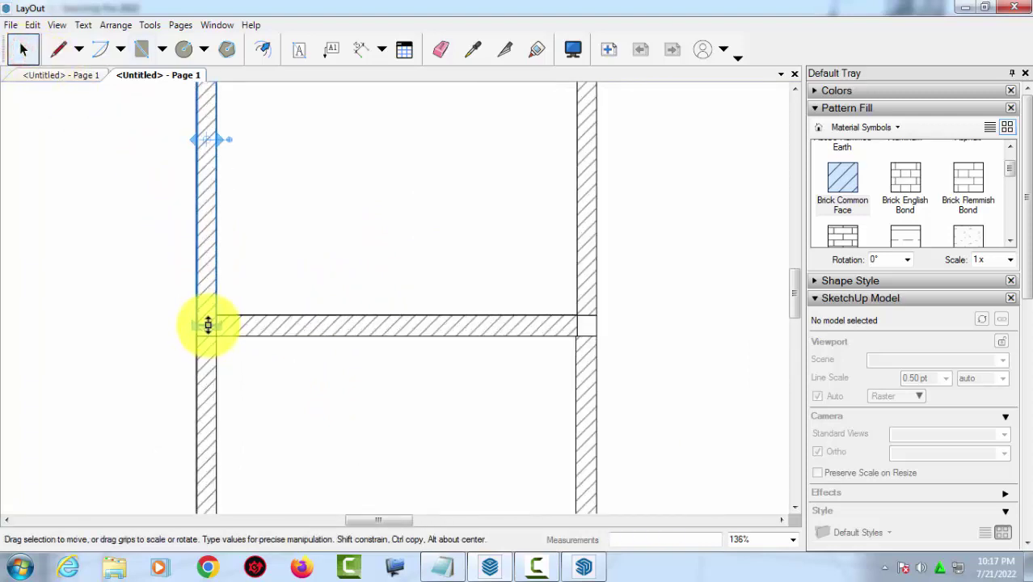
pyautogui.moveTo(206, 320)
pyautogui.mouseDown()
pyautogui.moveTo(205, 307)
pyautogui.moveTo(281, 289)
pyautogui.mouseUp()
# - Select the inserted SketchUp floor plan and pan the page to reposition it
pyautogui.click(284, 283)
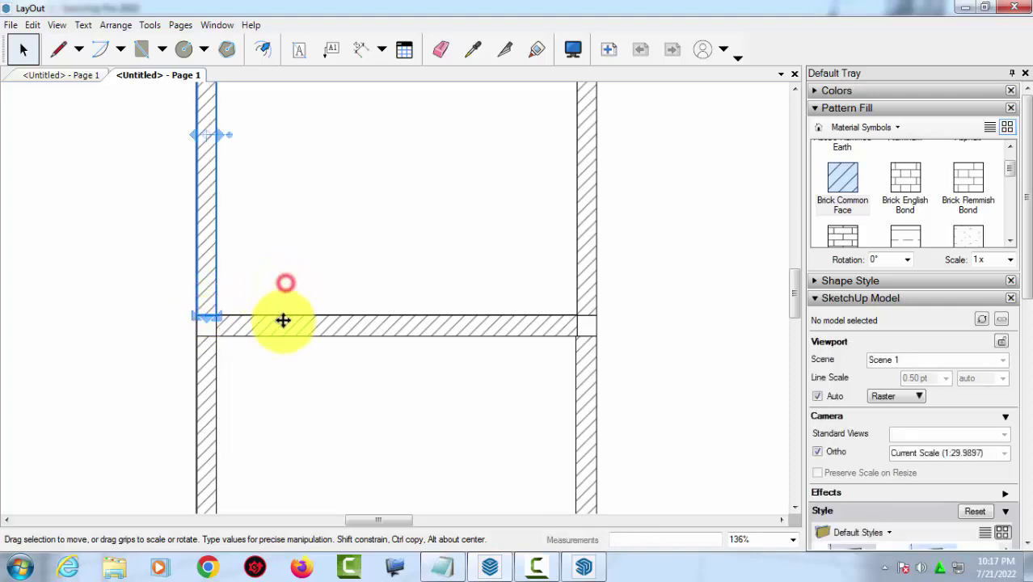
pyautogui.scroll(-3, 307, 325)
pyautogui.scroll(-2, 347, 305)
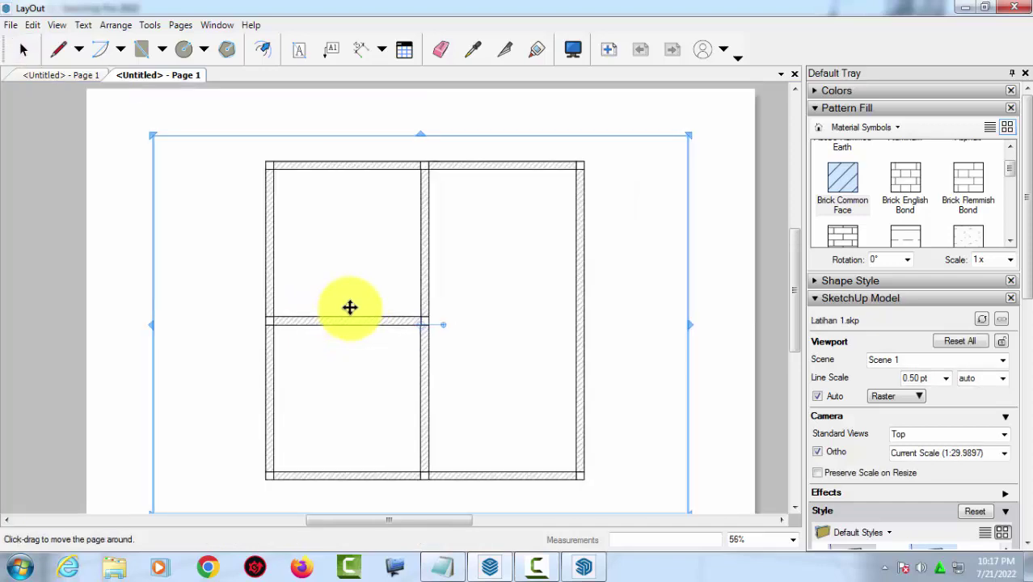
pyautogui.moveTo(333, 278); pyautogui.dragTo(333, 278, button='middle')
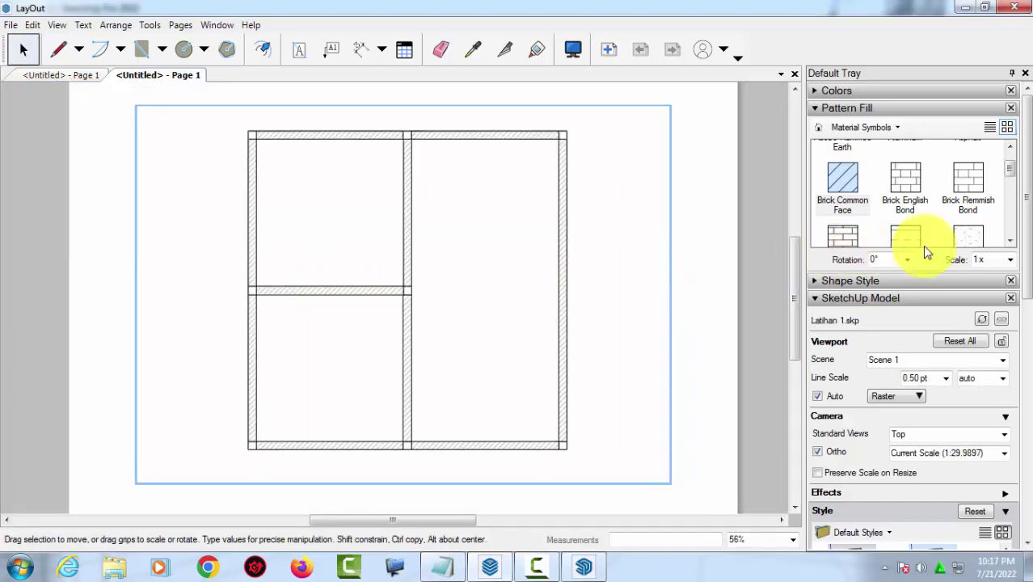
pyautogui.moveTo(1010, 172); pyautogui.dragTo(1020, 207)
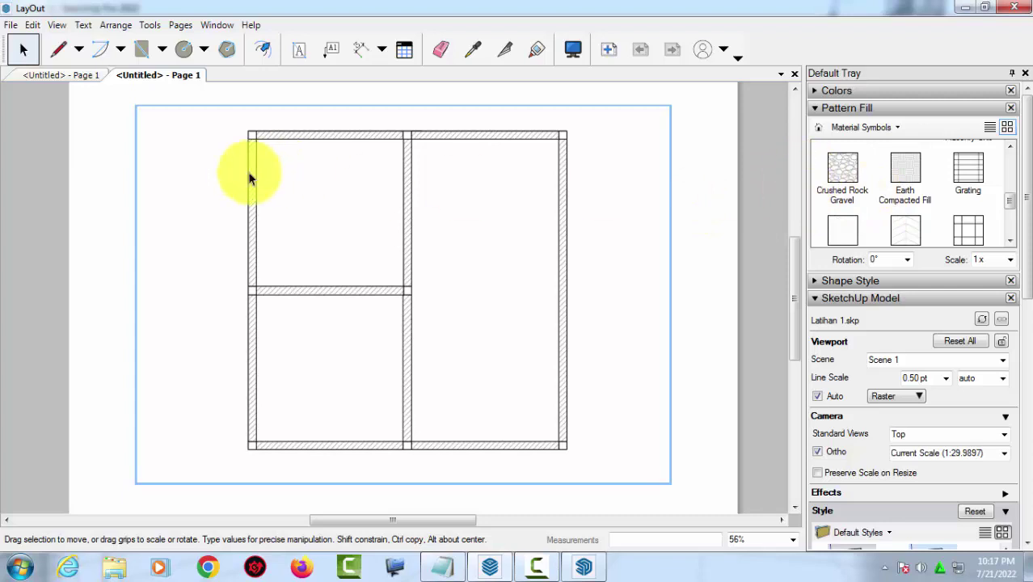
pyautogui.click(61, 50)
# - Draw a short horizontal line to the right of the floor plan
pyautogui.click(613, 263)
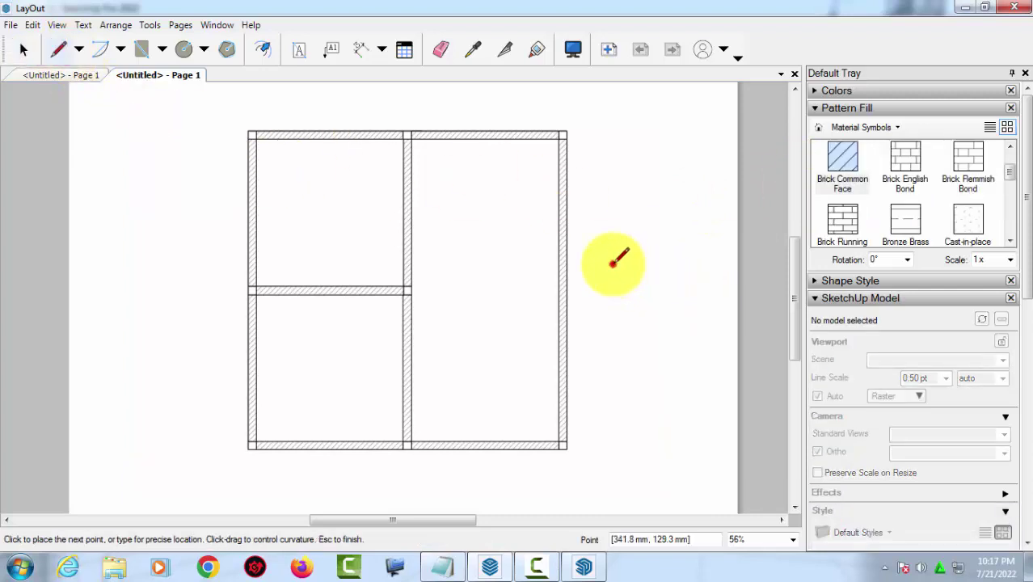
pyautogui.click(656, 264)
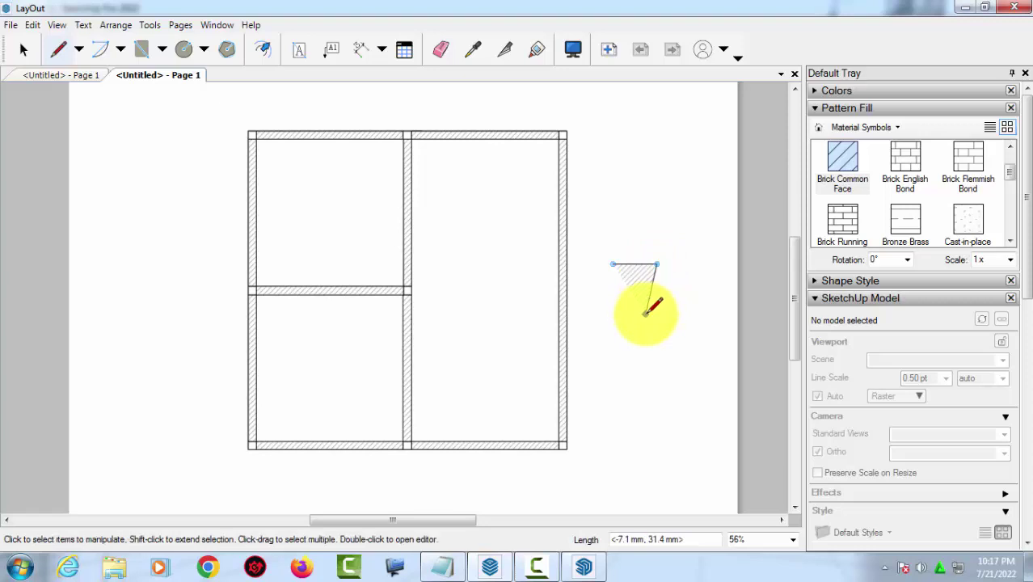
pyautogui.press('space')
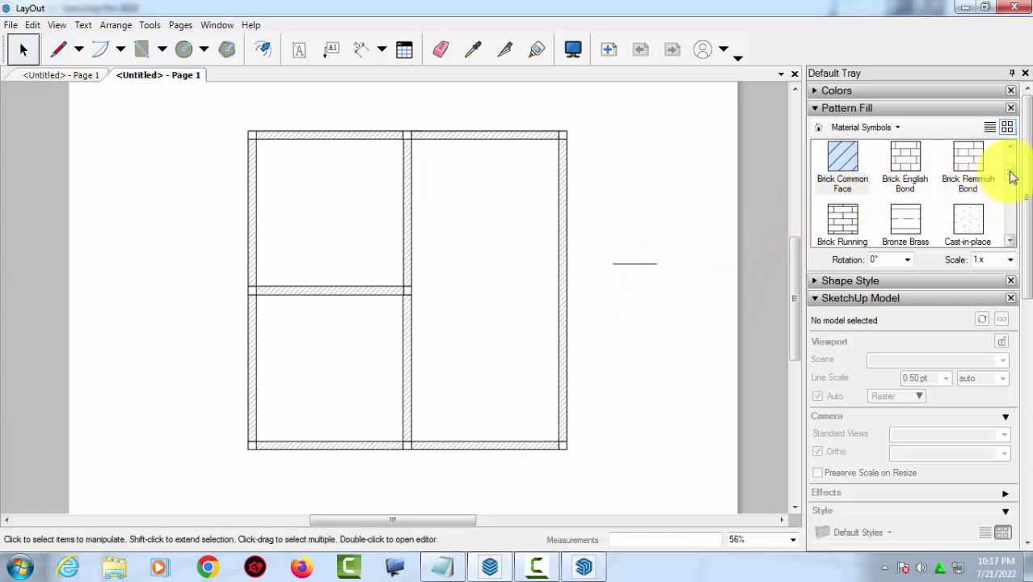
# - Pick Brick Common in the Pattern Fill tray, then turn off pattern fill in Shape Style
pyautogui.click(1011, 165)
pyautogui.click(842, 220)
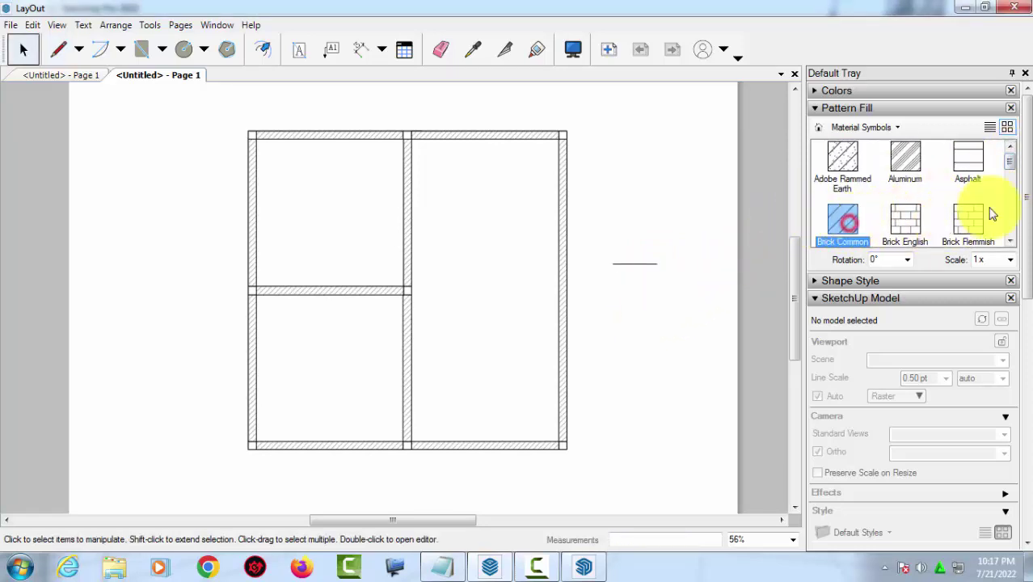
pyautogui.click(865, 109)
pyautogui.click(865, 109)
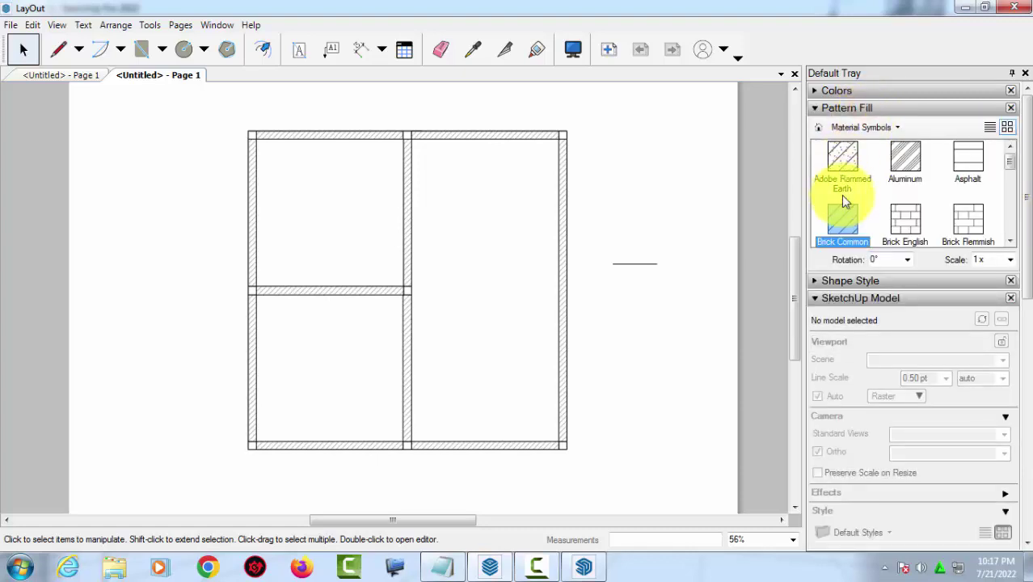
pyautogui.scroll(-2, 841, 195)
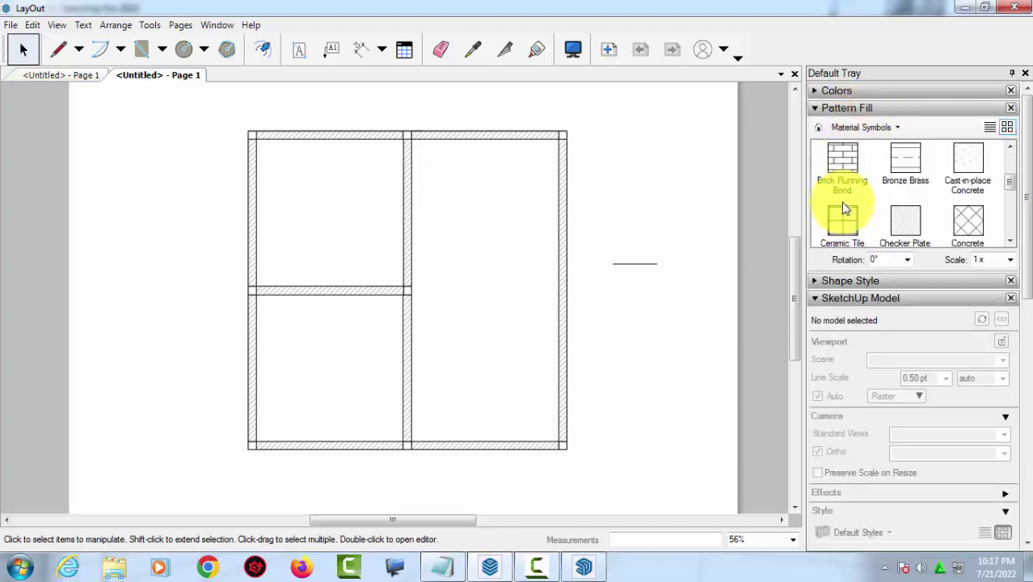
pyautogui.click(847, 283)
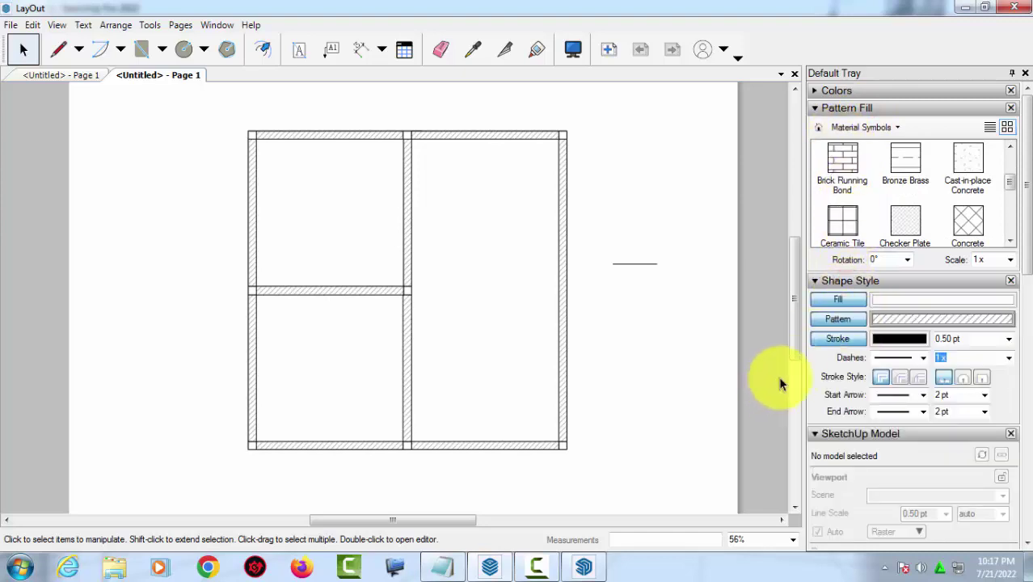
pyautogui.click(861, 320)
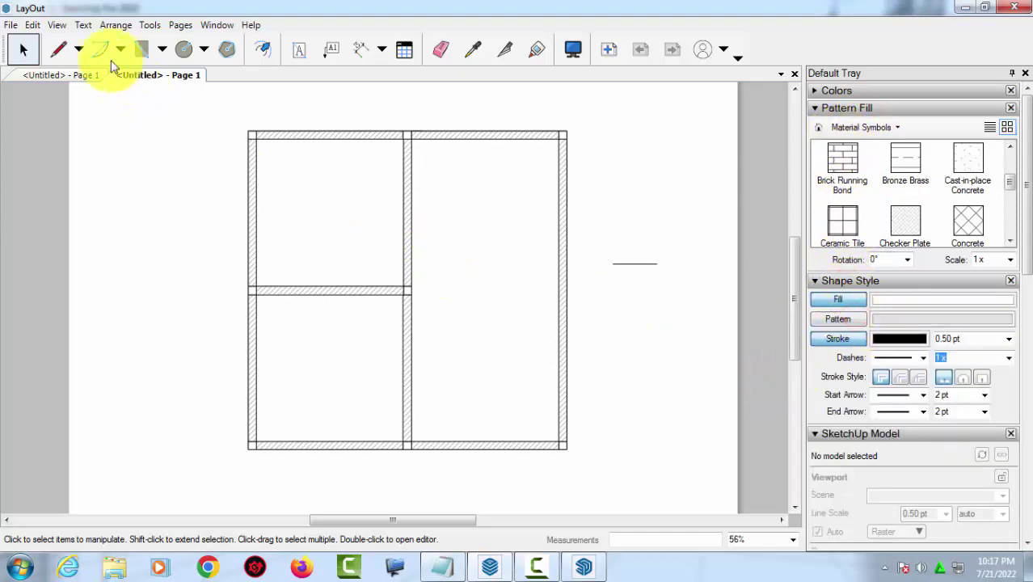
# - Draw a pattern-filled triangle right of the plan with pattern fill switched back on
pyautogui.click(68, 49)
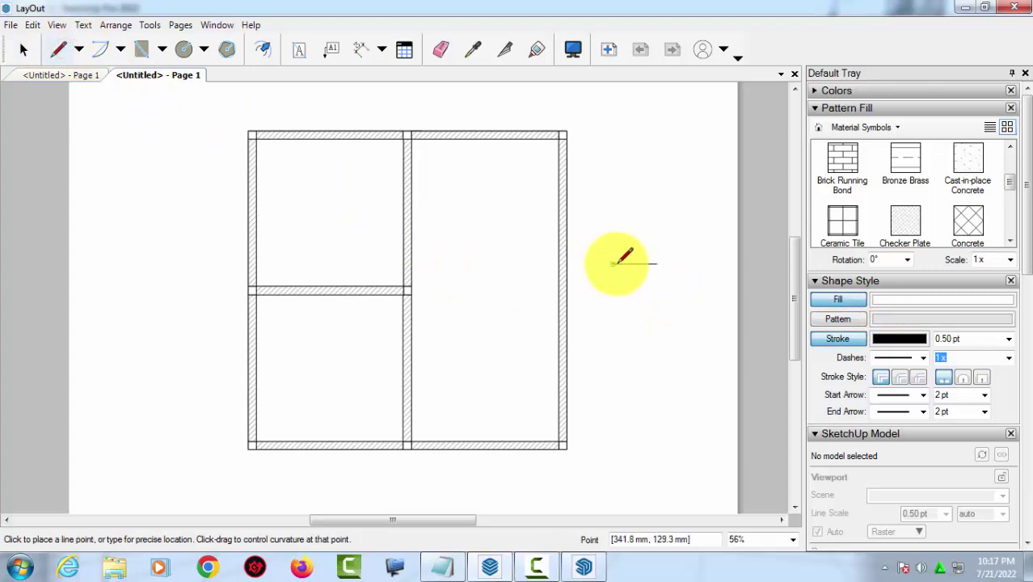
pyautogui.click(614, 263)
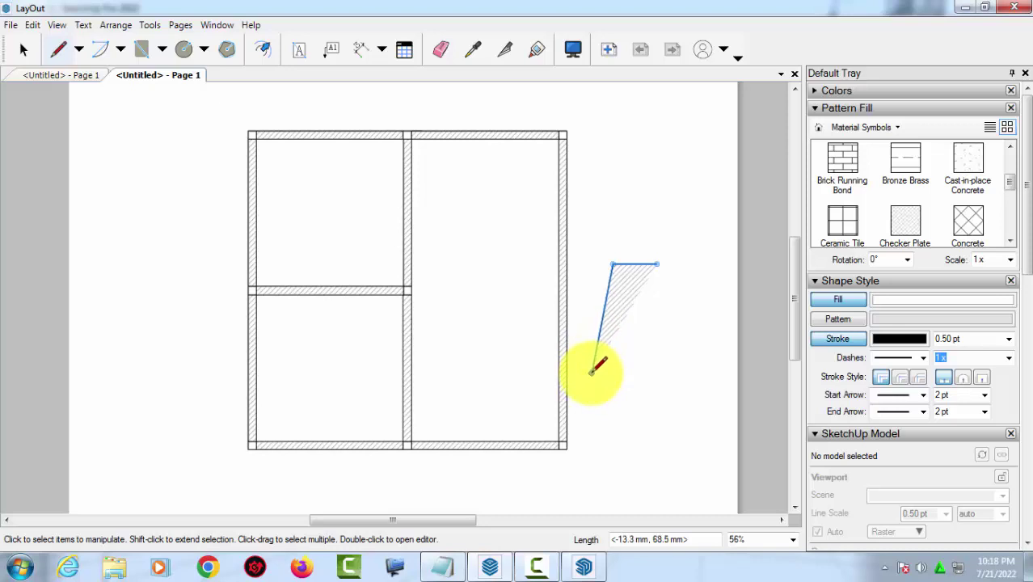
pyautogui.click(837, 301)
pyautogui.doubleClick(634, 372)
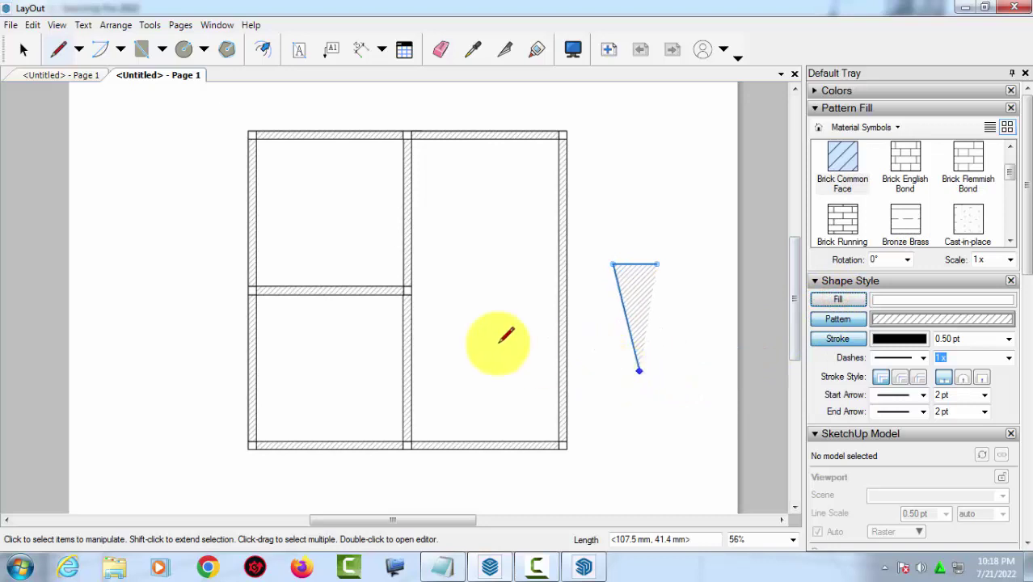
pyautogui.press('space')
# - Draw a closed trapezoid outline with four corners to the right of the plan
pyautogui.click(58, 48)
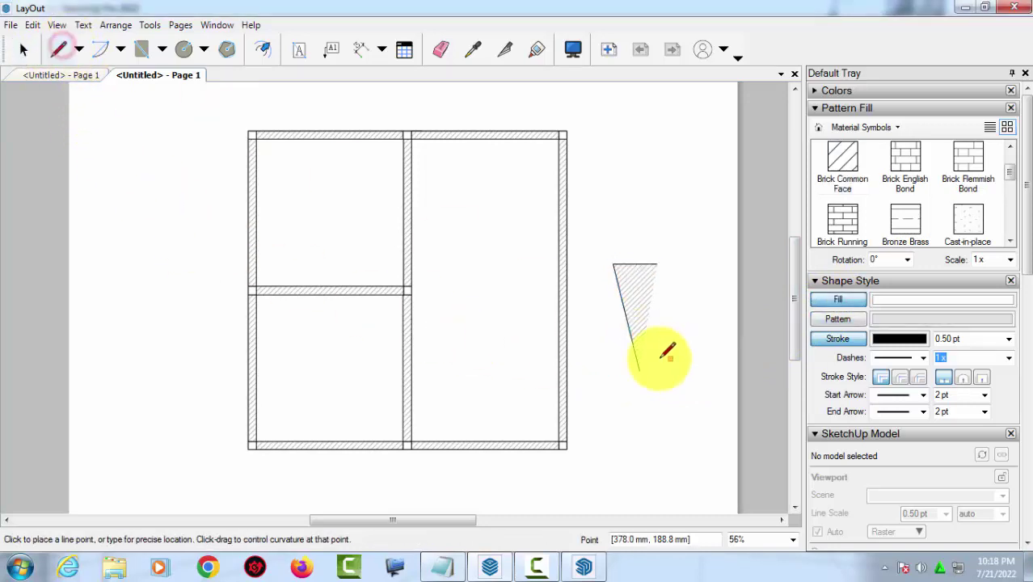
pyautogui.click(629, 162)
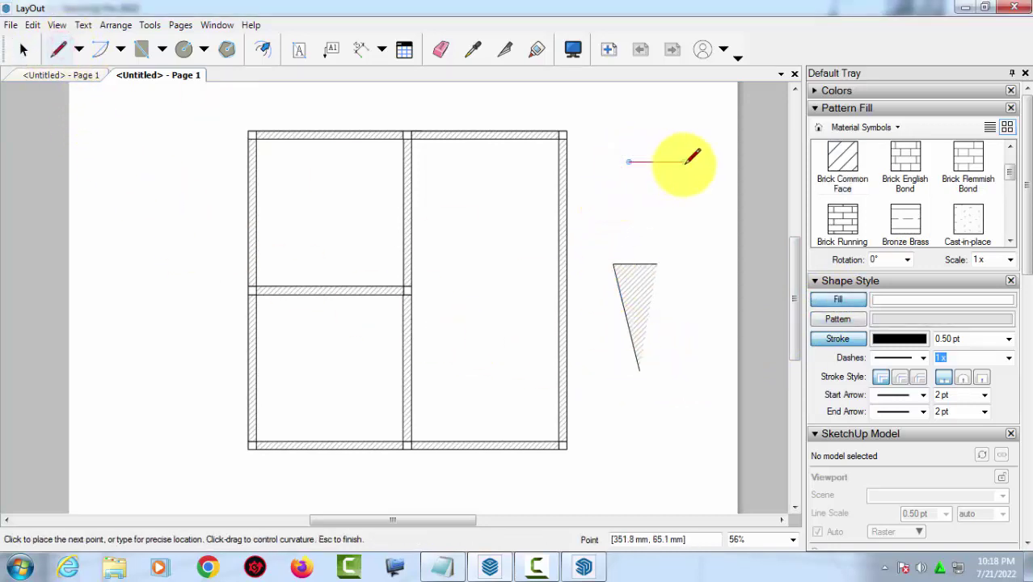
pyautogui.click(684, 162)
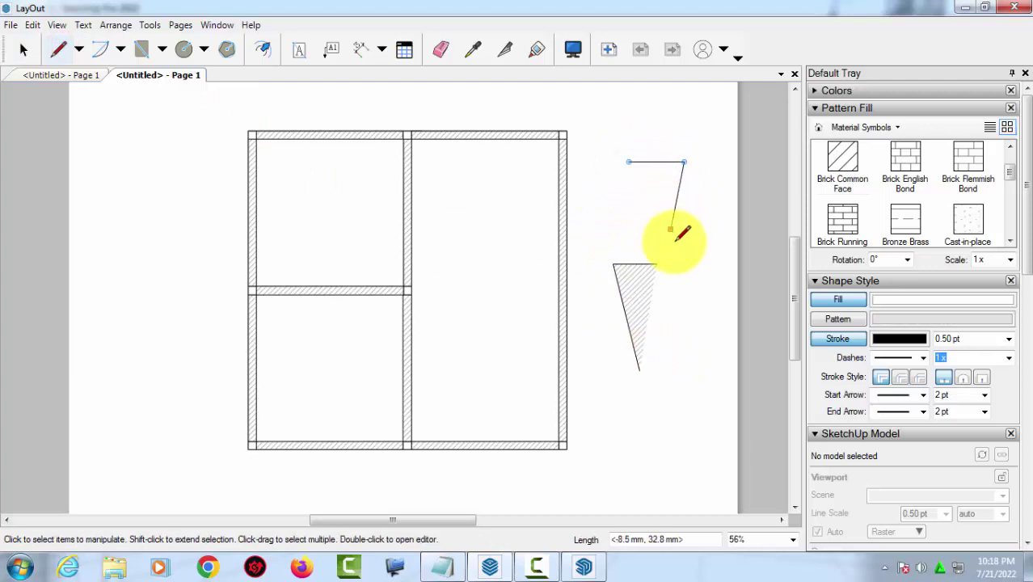
pyautogui.click(711, 261)
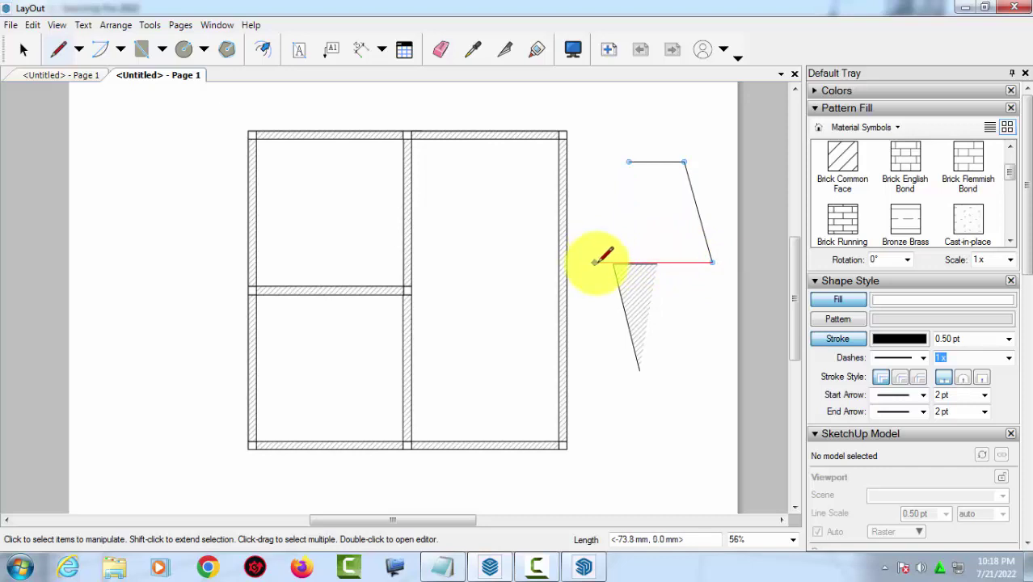
pyautogui.click(596, 260)
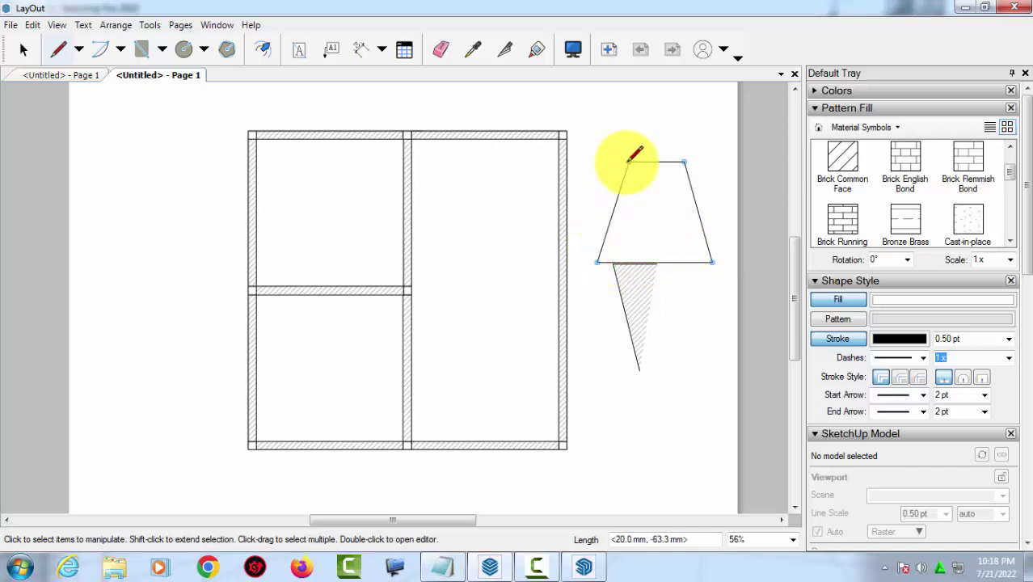
pyautogui.click(628, 162)
pyautogui.press('space')
# - Delete the old hatched triangle and choose the Crushed Rock Gravel pattern
pyautogui.click(651, 301)
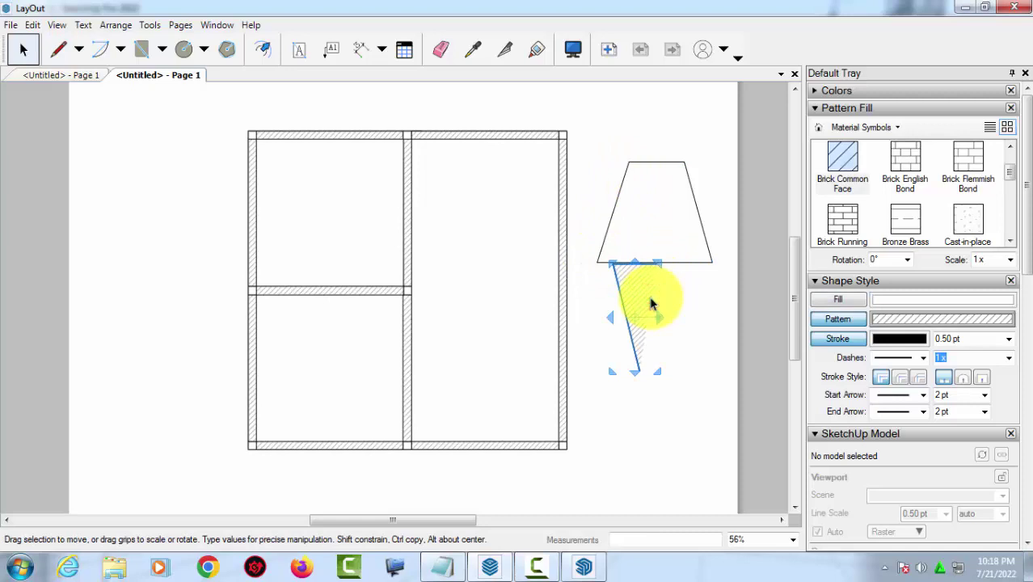
pyautogui.press('Delete')
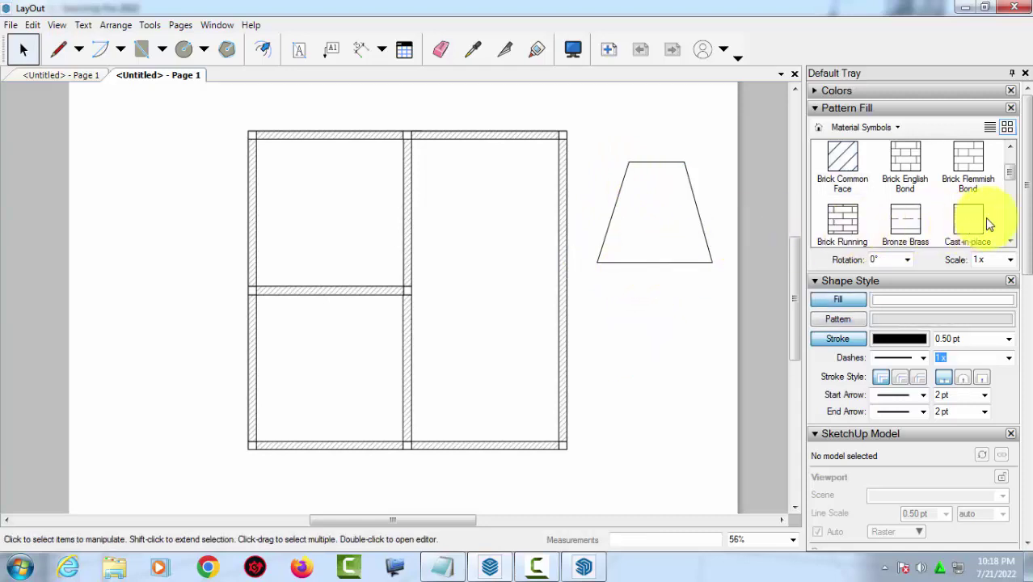
pyautogui.moveTo(1008, 171); pyautogui.dragTo(1014, 204)
pyautogui.click(846, 209)
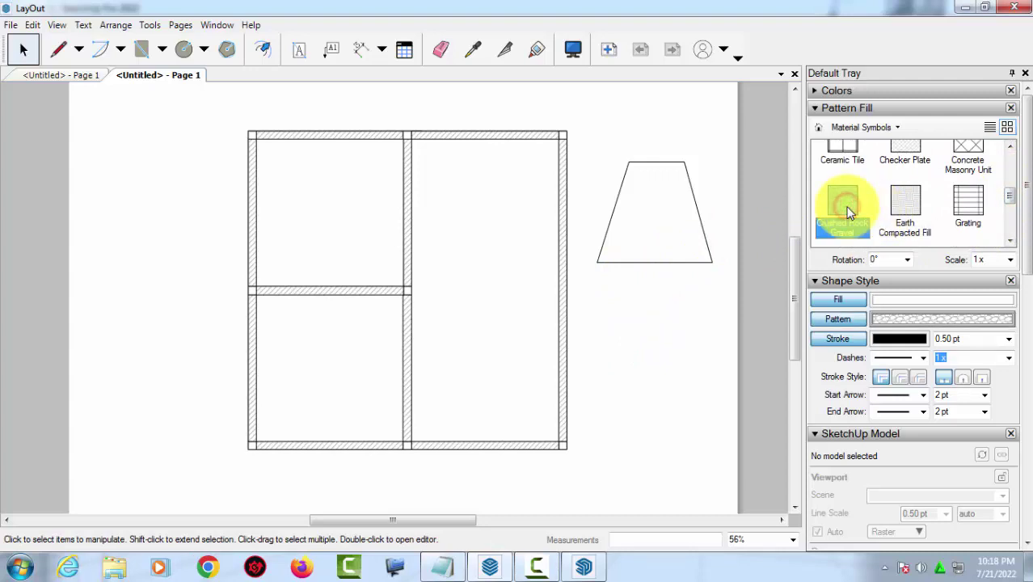
# - Retrace the trapezoid's four corners with the gravel pattern active, then select the filled shape
pyautogui.click(79, 50)
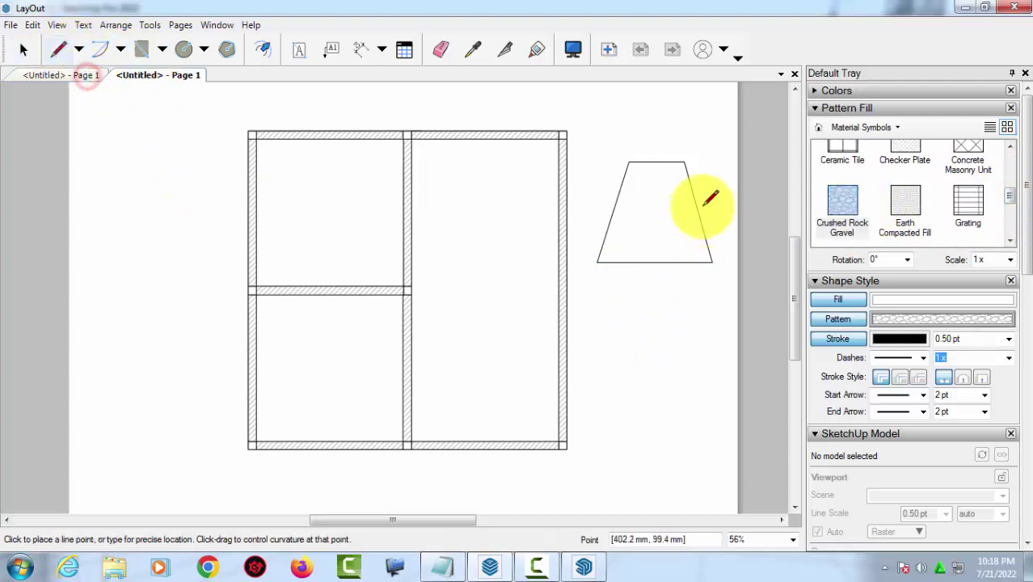
pyautogui.click(629, 162)
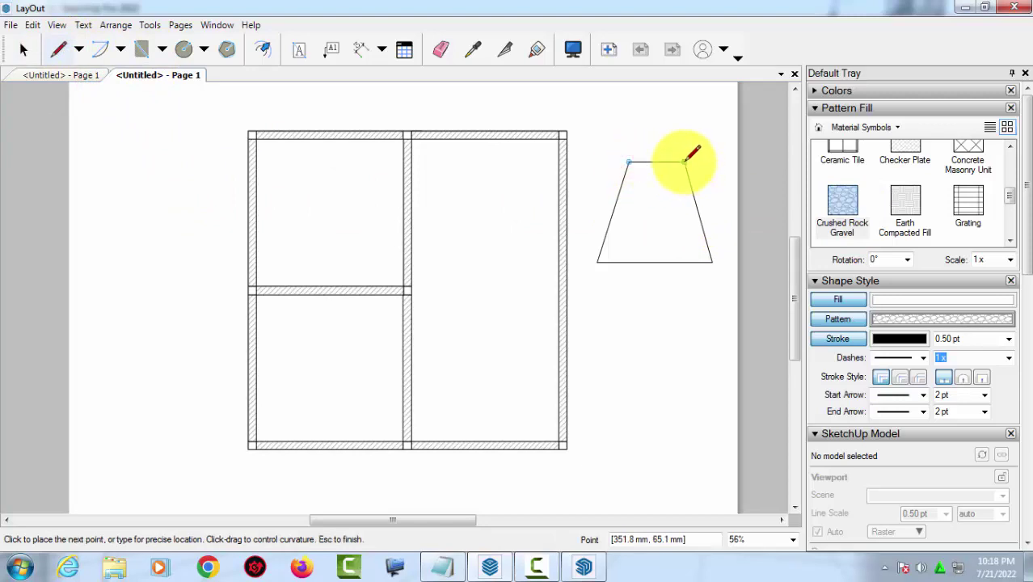
pyautogui.click(684, 162)
pyautogui.doubleClick(712, 261)
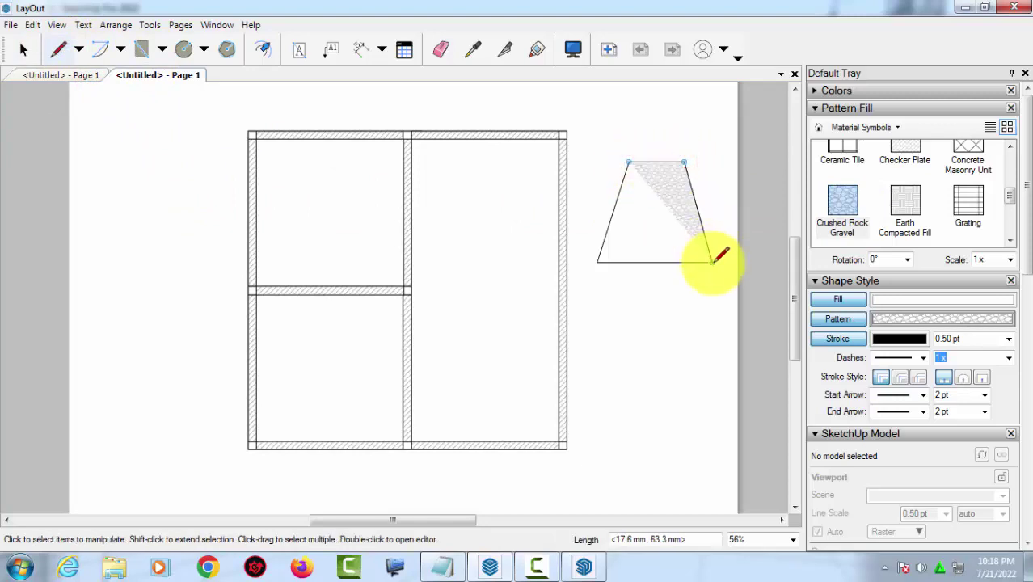
pyautogui.click(712, 261)
pyautogui.click(599, 261)
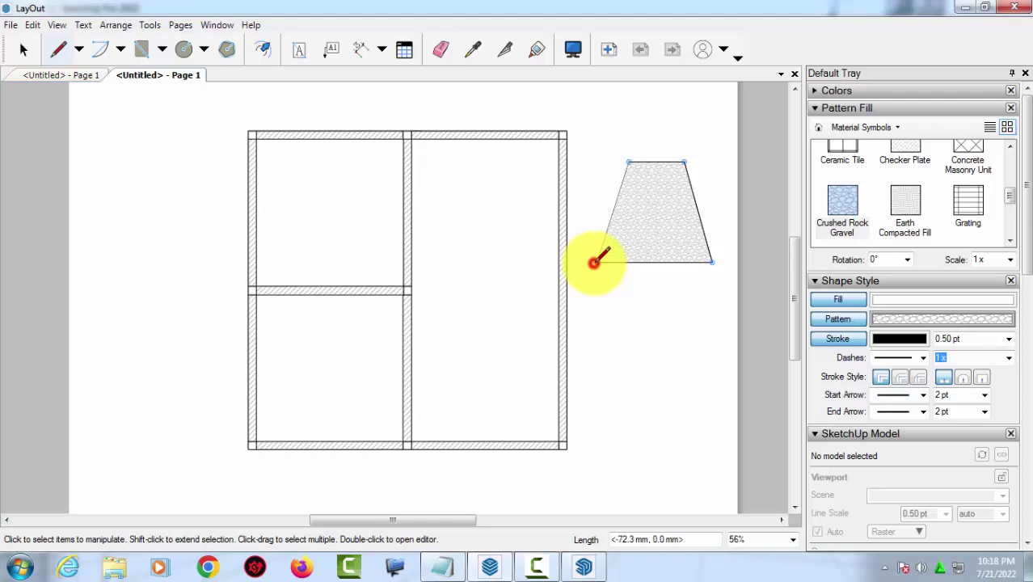
pyautogui.press('space')
pyautogui.scroll(1, 638, 257)
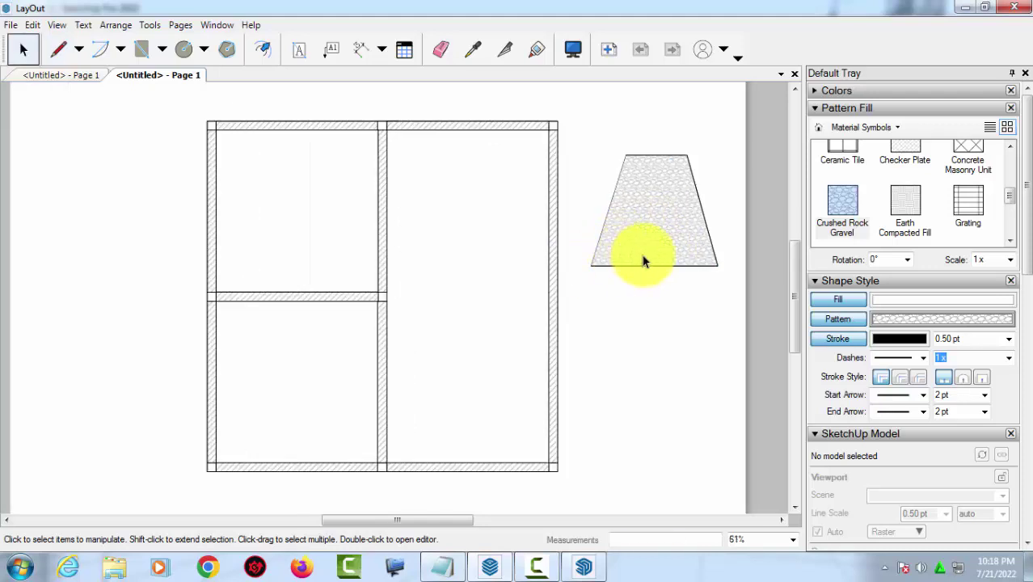
pyautogui.click(652, 236)
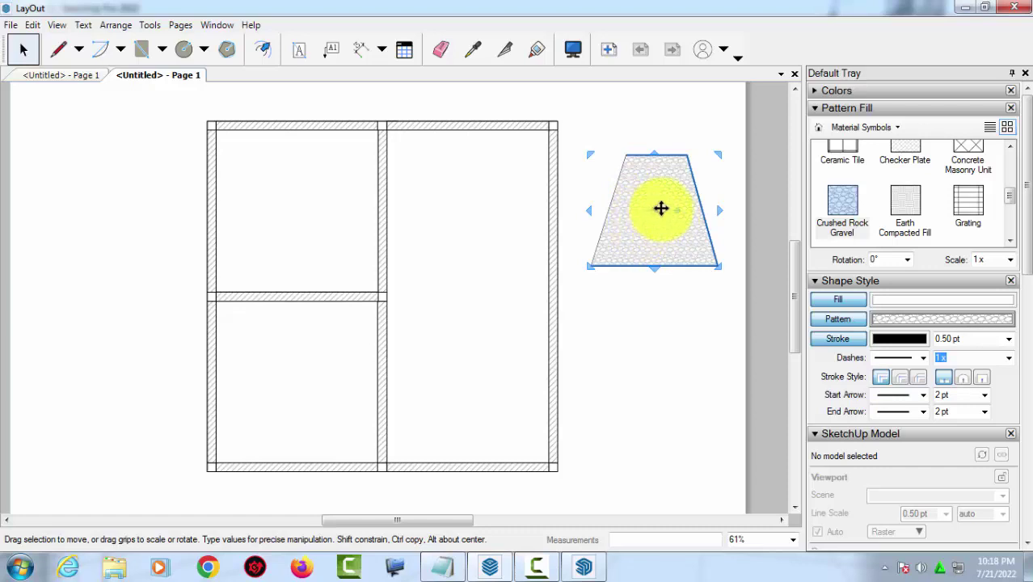
pyautogui.scroll(1, 659, 202)
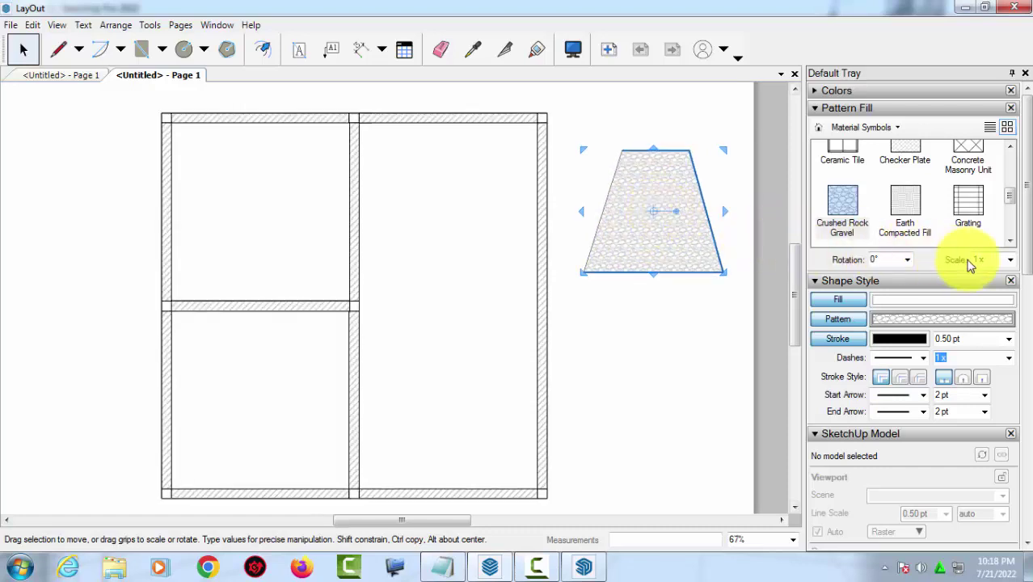
# - Set the trapezoid's Crushed Rock Gravel pattern scale to 7x, then deselect it
pyautogui.click(1011, 261)
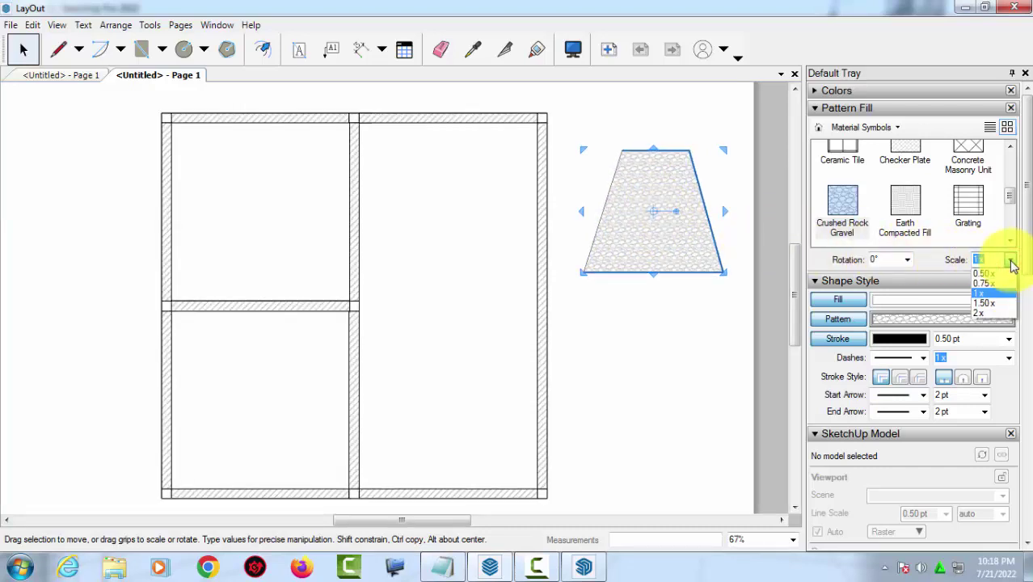
pyautogui.click(980, 312)
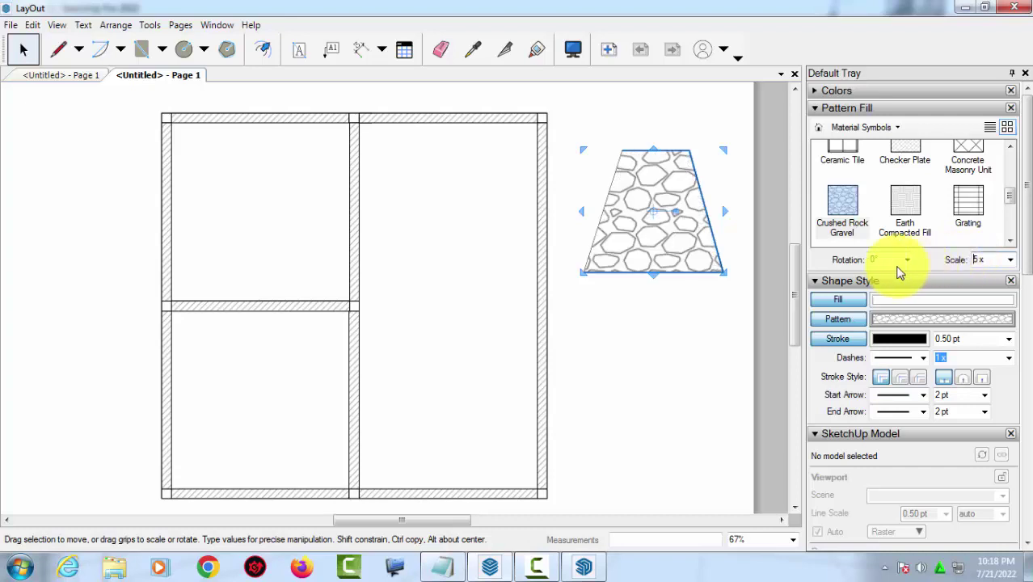
pyautogui.moveTo(987, 259); pyautogui.dragTo(953, 257)
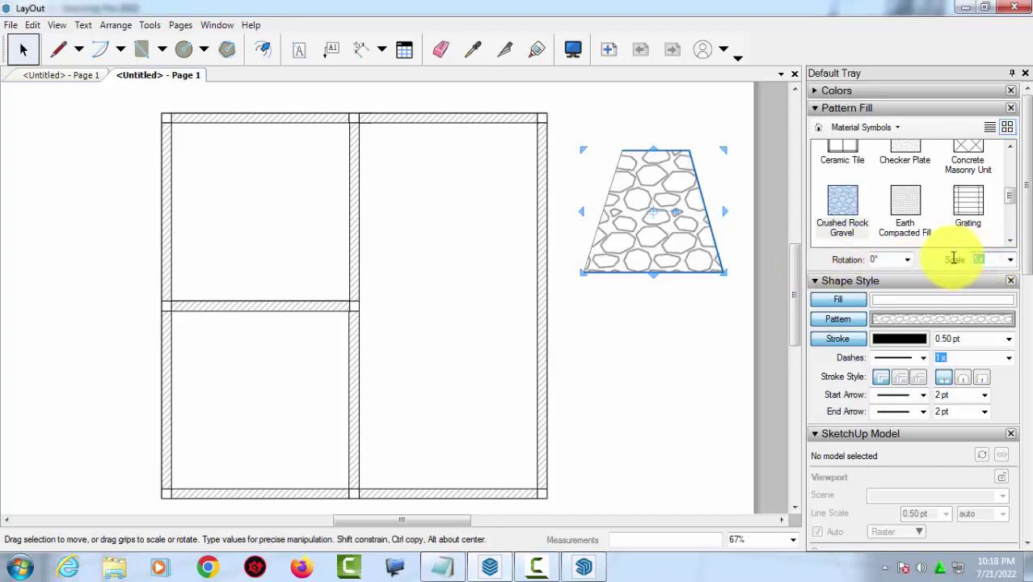
pyautogui.write('7')
pyautogui.press('Return')
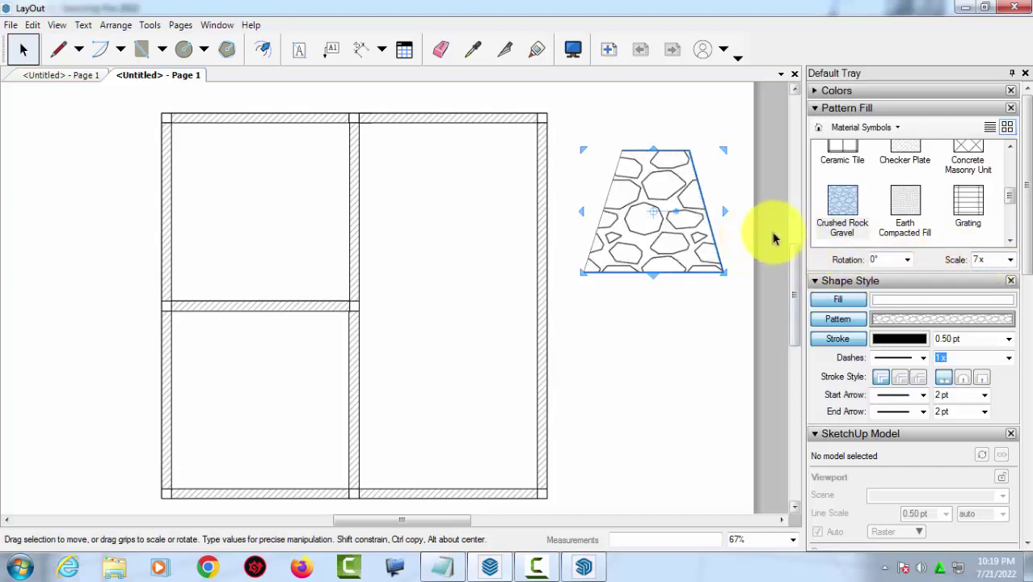
pyautogui.click(768, 233)
pyautogui.scroll(1, 700, 208)
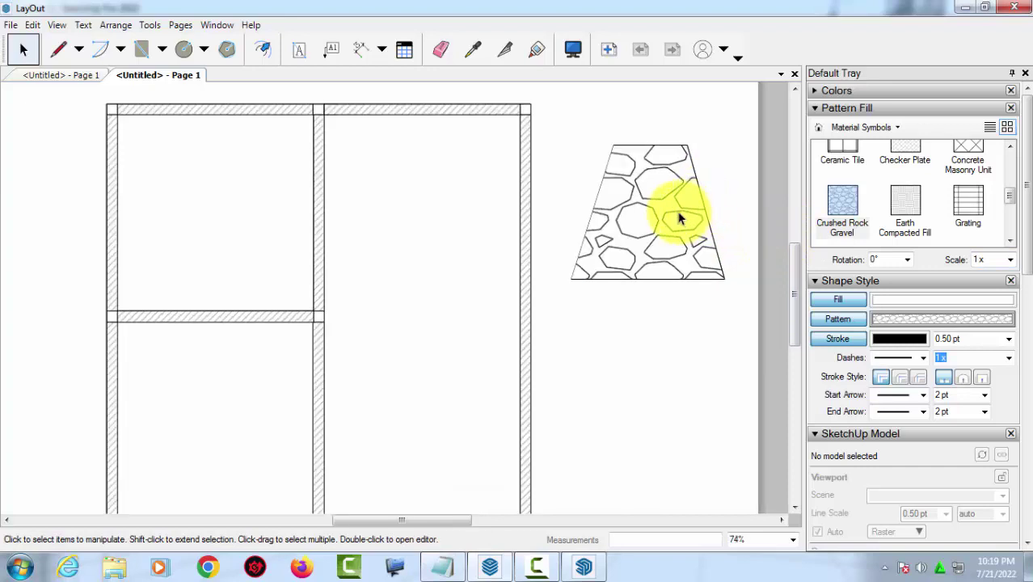
pyautogui.scroll(1, 678, 215)
pyautogui.scroll(-1, 654, 226)
pyautogui.scroll(-2, 598, 231)
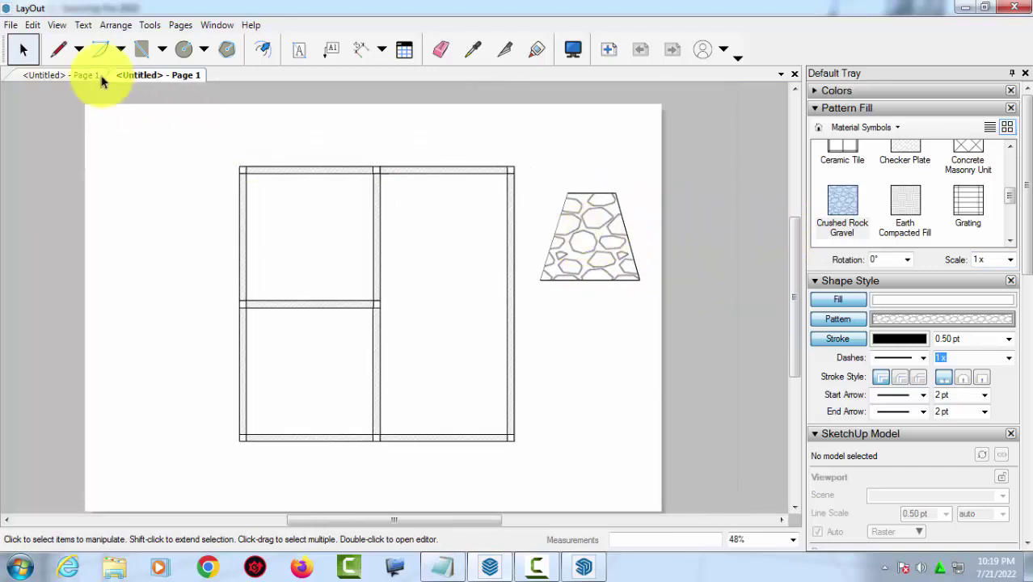
# - Draw a trial rectangle above the trapezoid's top, then undo it
pyautogui.click(141, 52)
pyautogui.scroll(3, 611, 177)
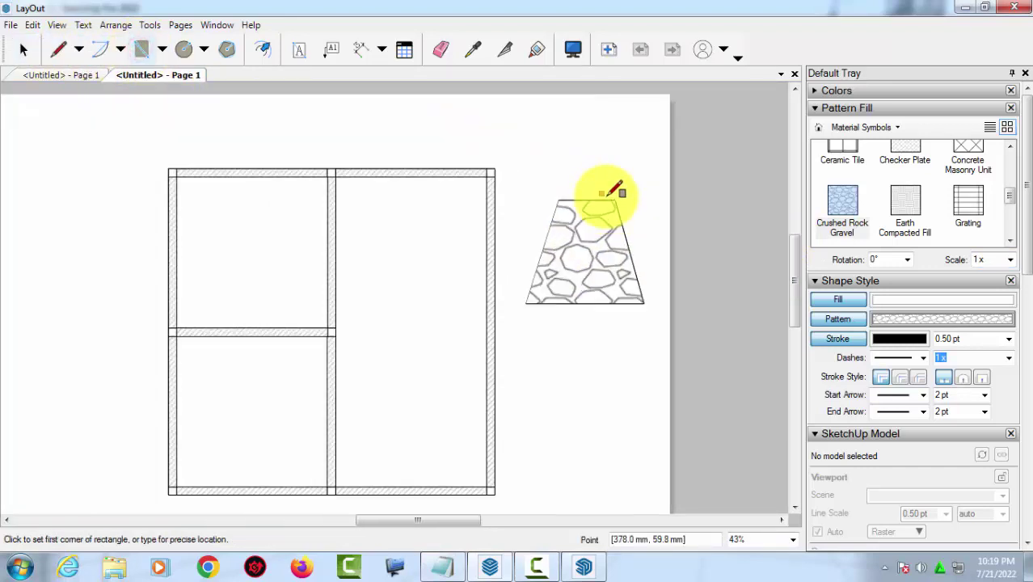
pyautogui.scroll(2, 612, 190)
pyautogui.click(604, 200)
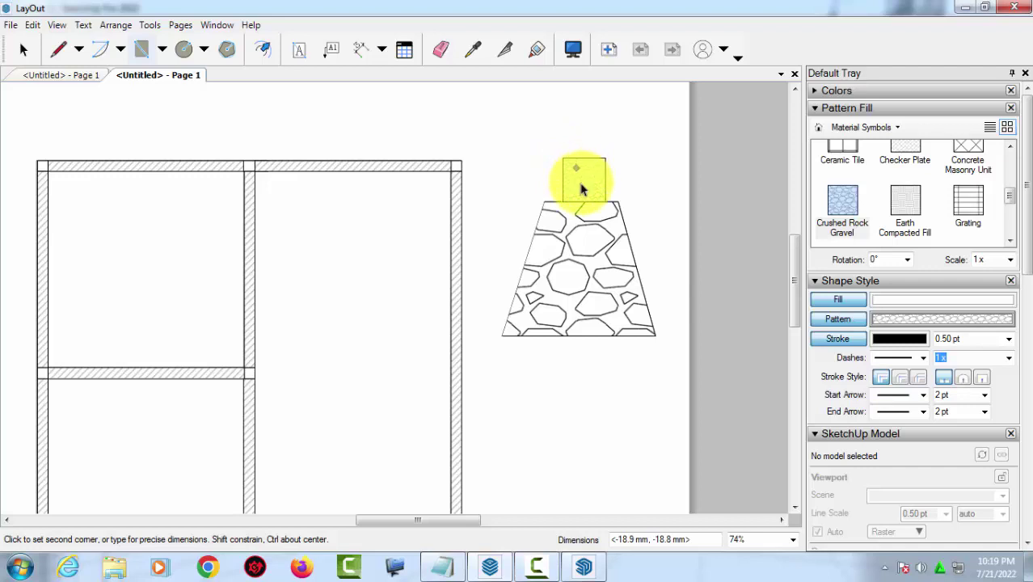
pyautogui.click(581, 189)
pyautogui.press('space')
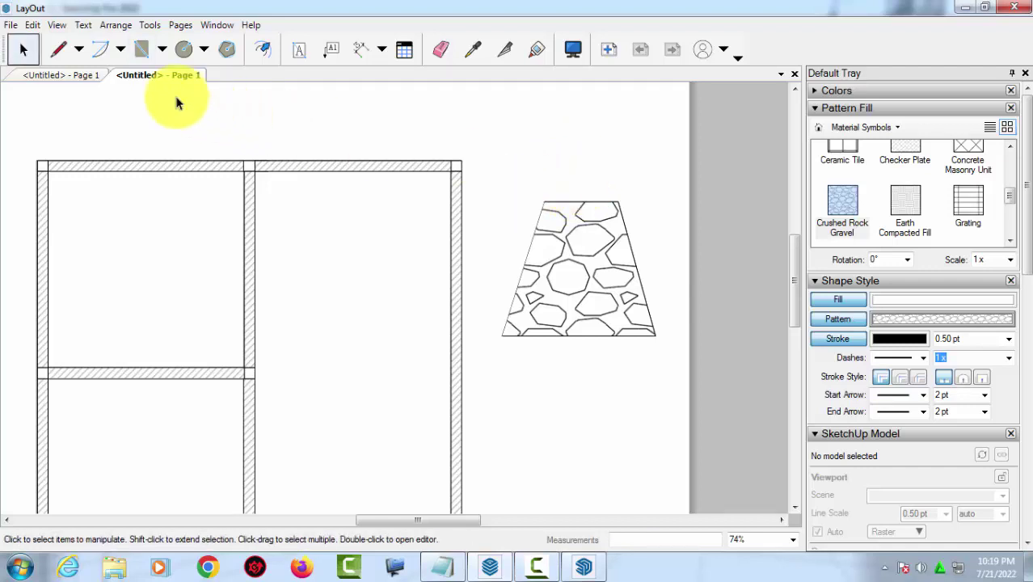
# - With Fill and Pattern turned off, draw the block rectangle on the trapezoid's top edge
pyautogui.click(143, 57)
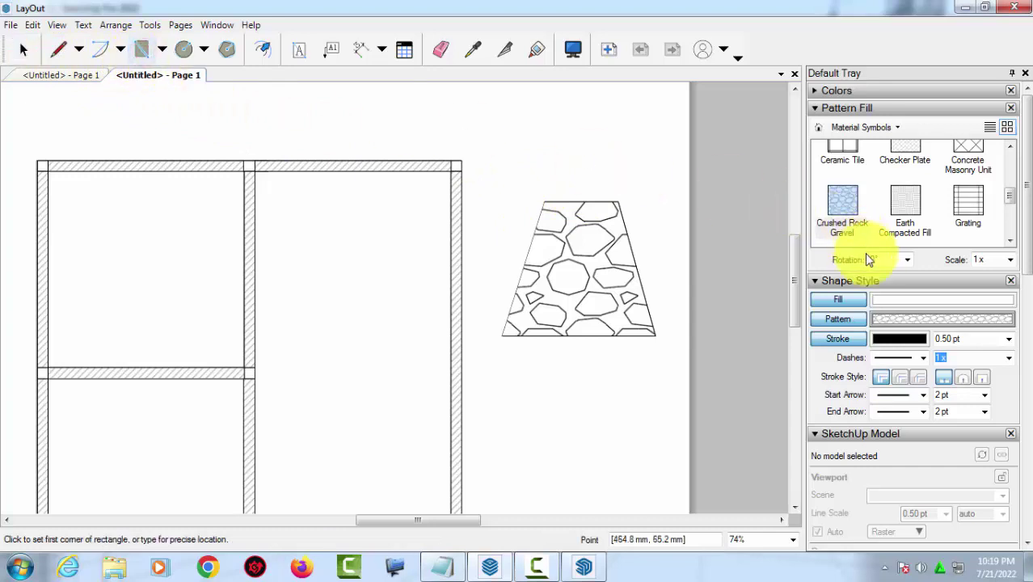
pyautogui.click(850, 301)
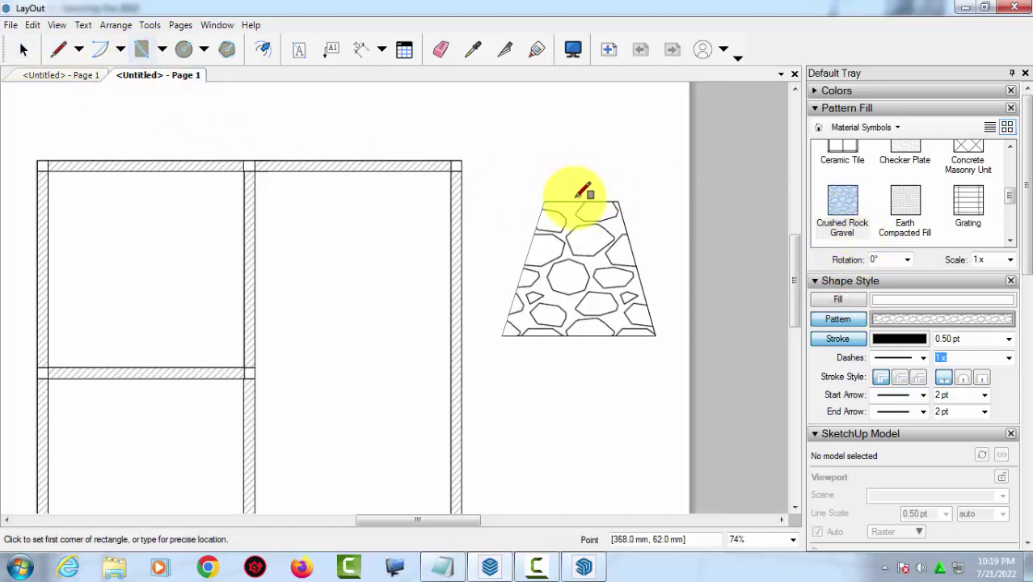
pyautogui.moveTo(564, 201); pyautogui.dragTo(573, 185)
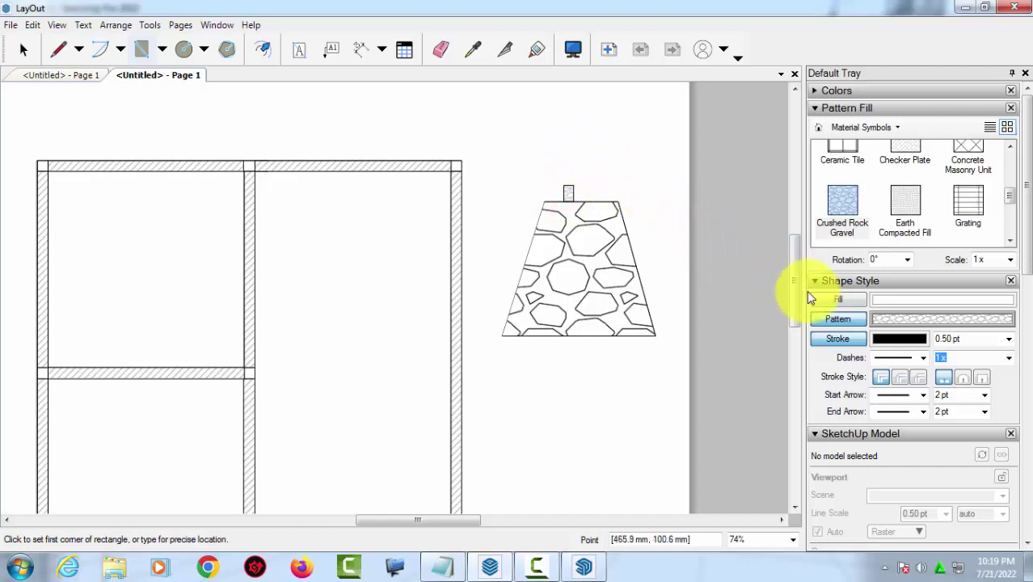
pyautogui.click(838, 320)
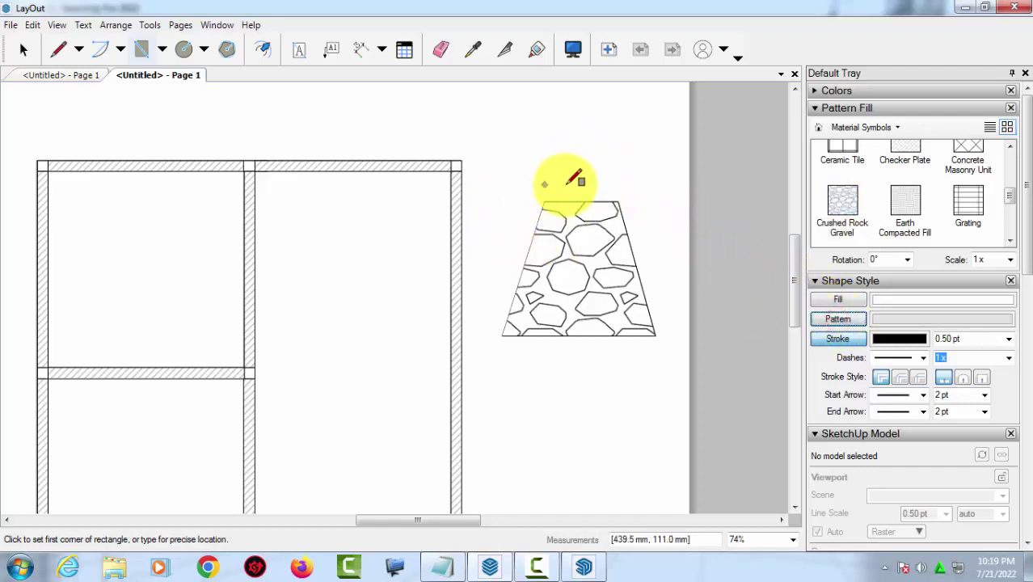
pyautogui.click(563, 200)
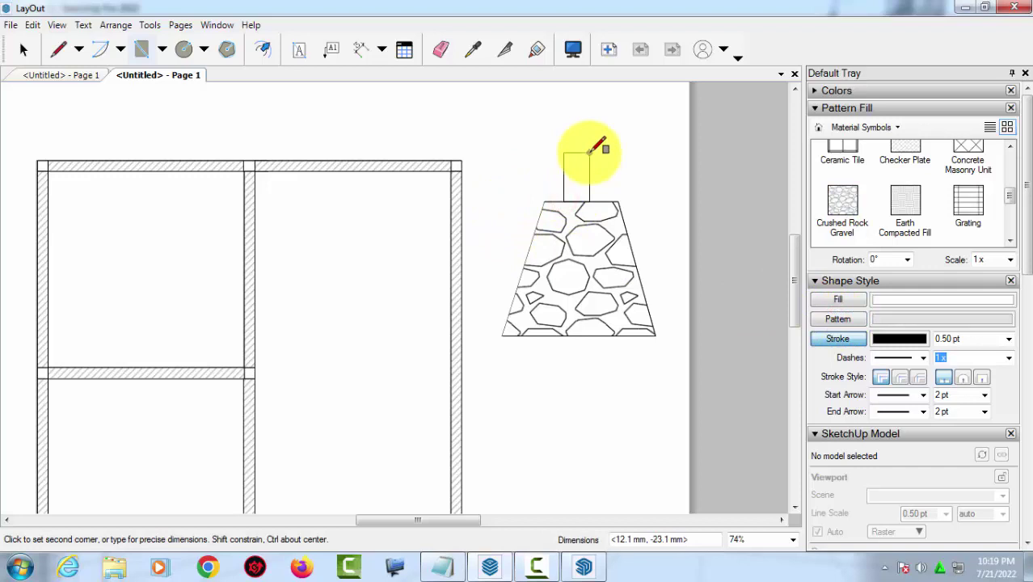
pyautogui.click(600, 161)
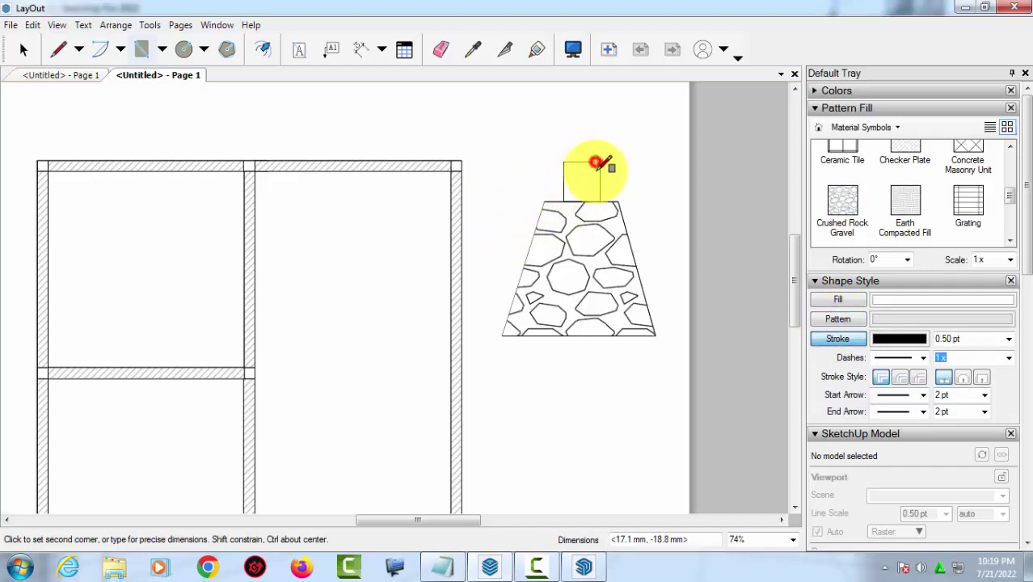
pyautogui.scroll(-2, 652, 210)
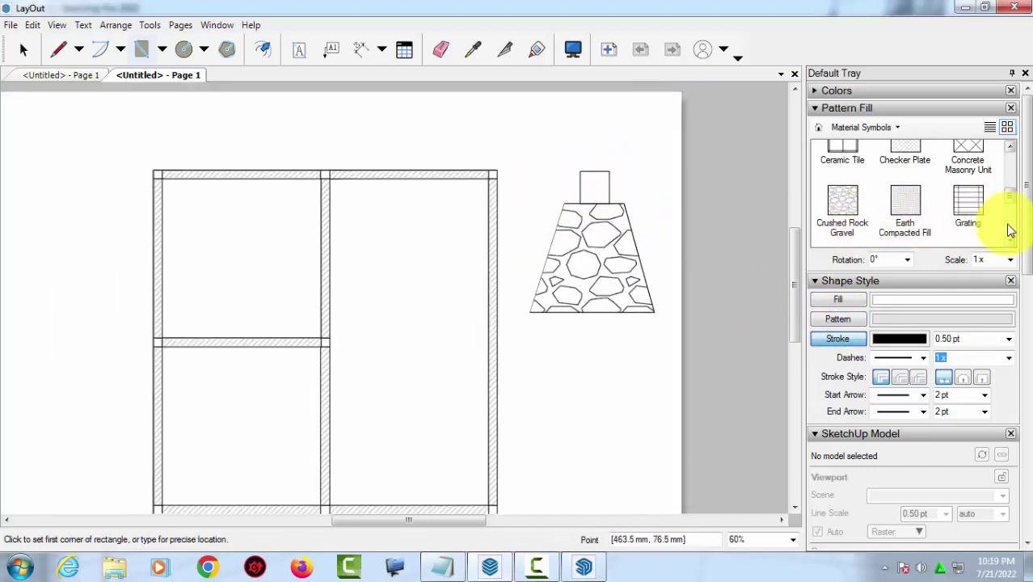
# - Pick the Cast-in-place Concrete pattern in Pattern Fill
pyautogui.click(1009, 242)
pyautogui.click(1008, 242)
pyautogui.click(1009, 241)
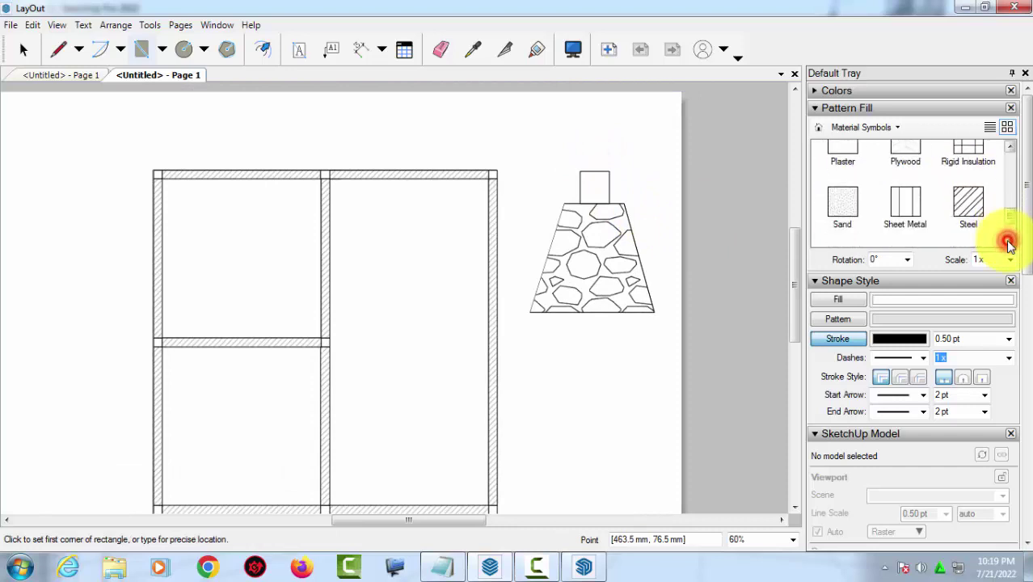
pyautogui.click(1008, 242)
pyautogui.click(1009, 241)
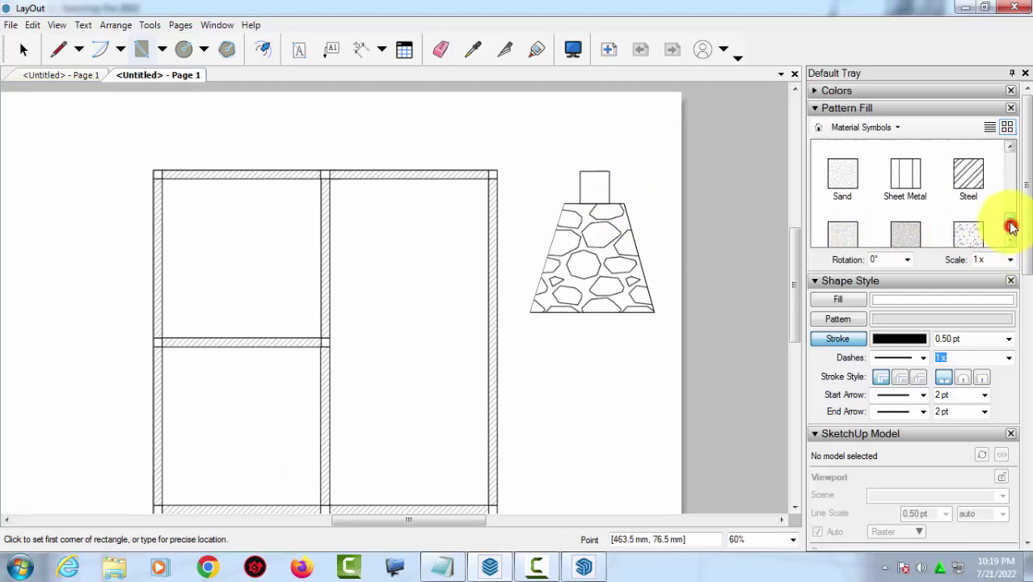
pyautogui.moveTo(1009, 224); pyautogui.dragTo(1001, 185)
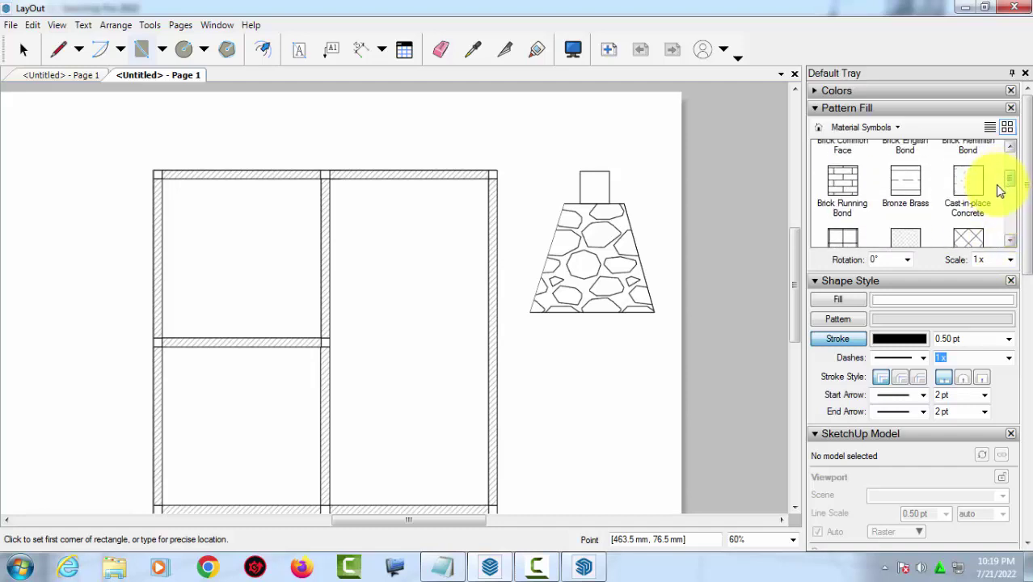
pyautogui.click(969, 181)
# - Draw a concrete-filled rectangle over the small block atop the trapezoid
pyautogui.scroll(1, 592, 169)
pyautogui.scroll(1, 588, 170)
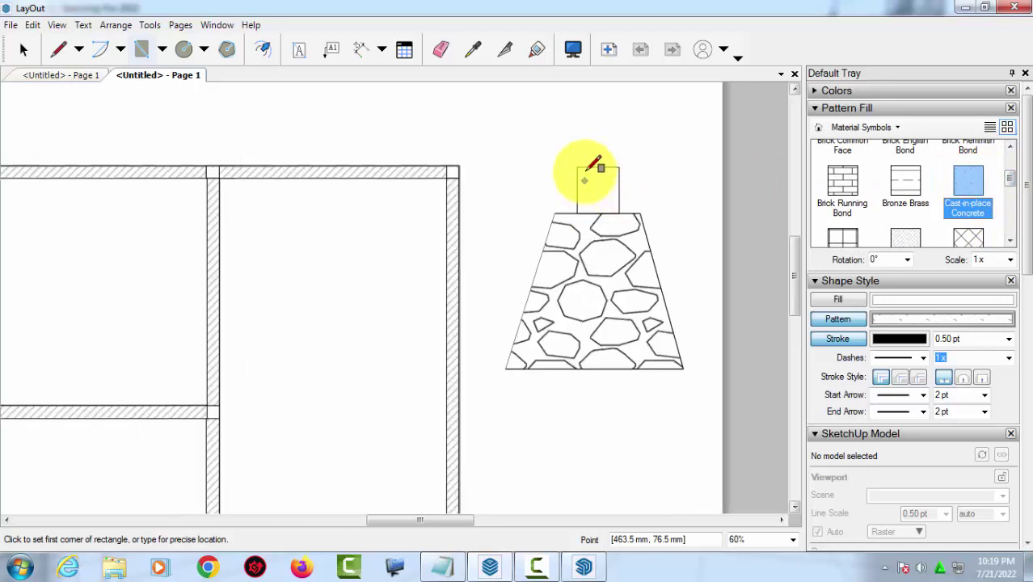
pyautogui.scroll(1, 588, 170)
pyautogui.moveTo(577, 163); pyautogui.dragTo(619, 209)
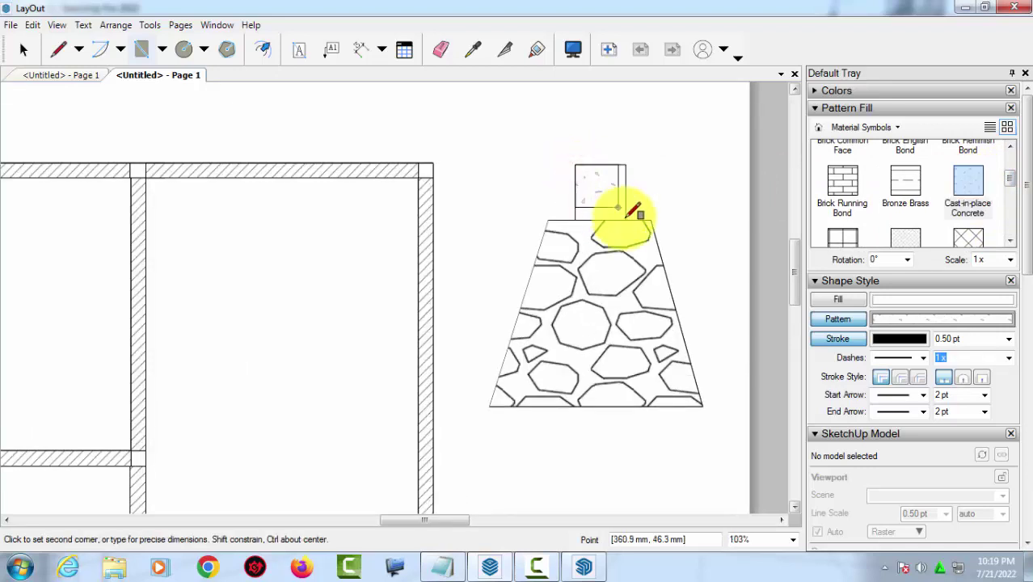
pyautogui.click(626, 220)
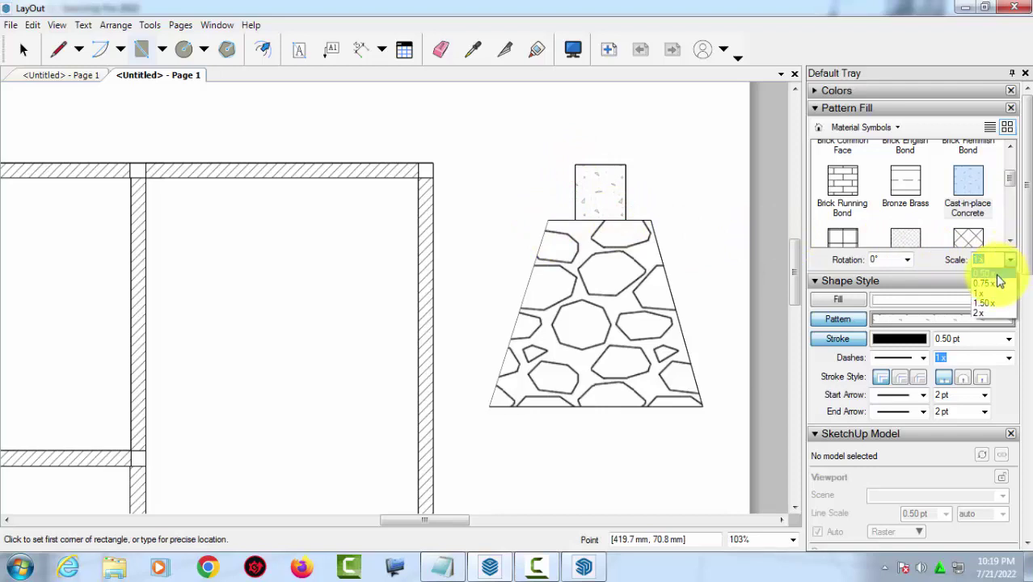
# - Set the block's concrete pattern scale to 1x, after trying 0.75x and 0.50x
pyautogui.click(996, 282)
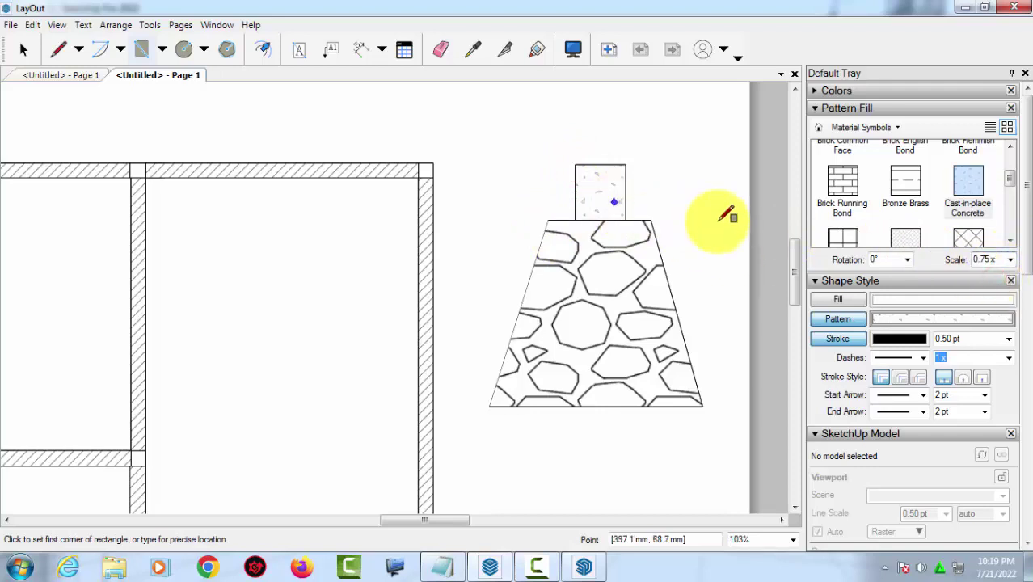
pyautogui.scroll(1, 593, 194)
pyautogui.scroll(1, 623, 193)
pyautogui.scroll(1, 566, 186)
pyautogui.click(24, 49)
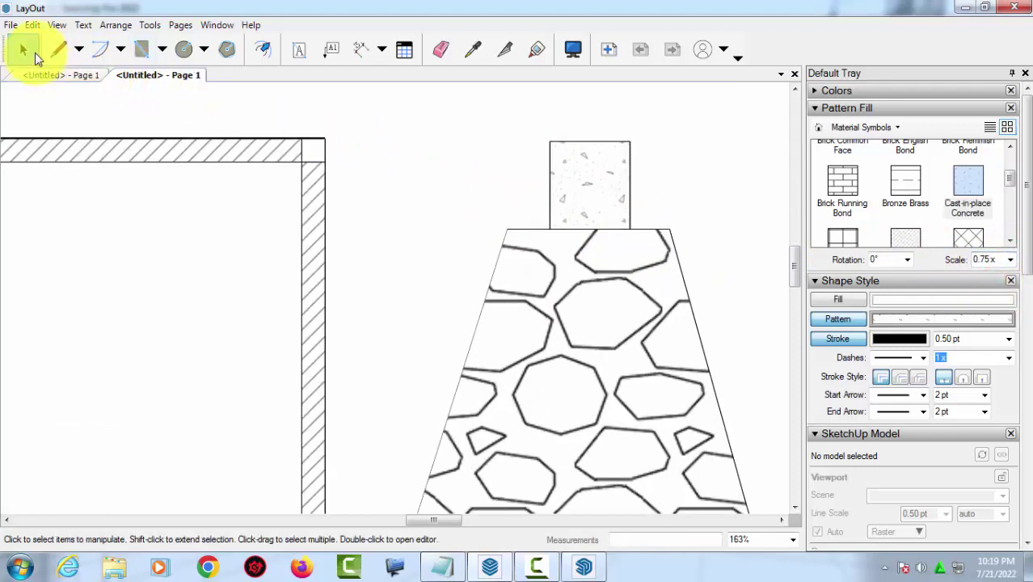
pyautogui.click(606, 188)
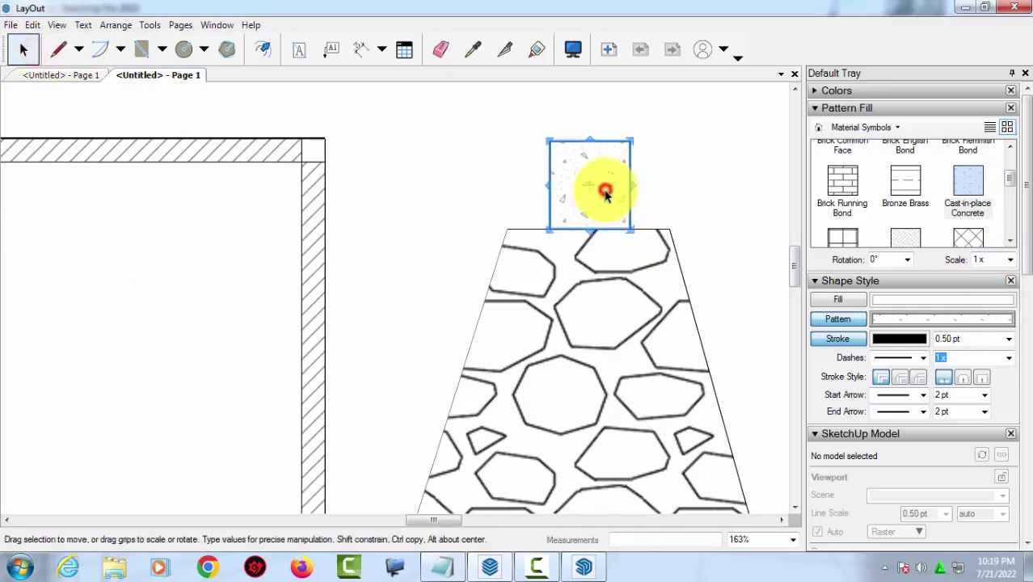
pyautogui.click(1010, 259)
pyautogui.click(994, 274)
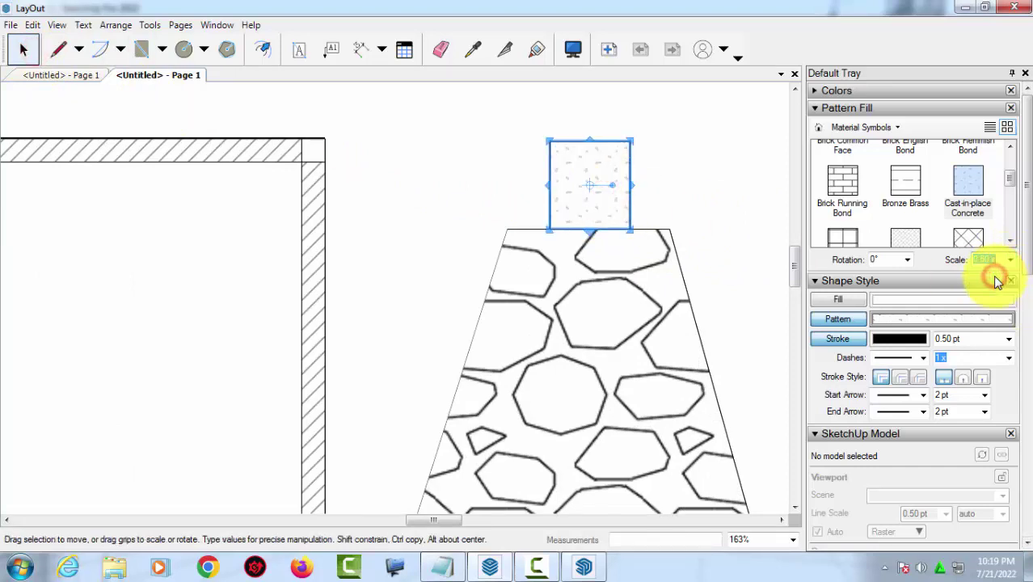
pyautogui.click(1010, 261)
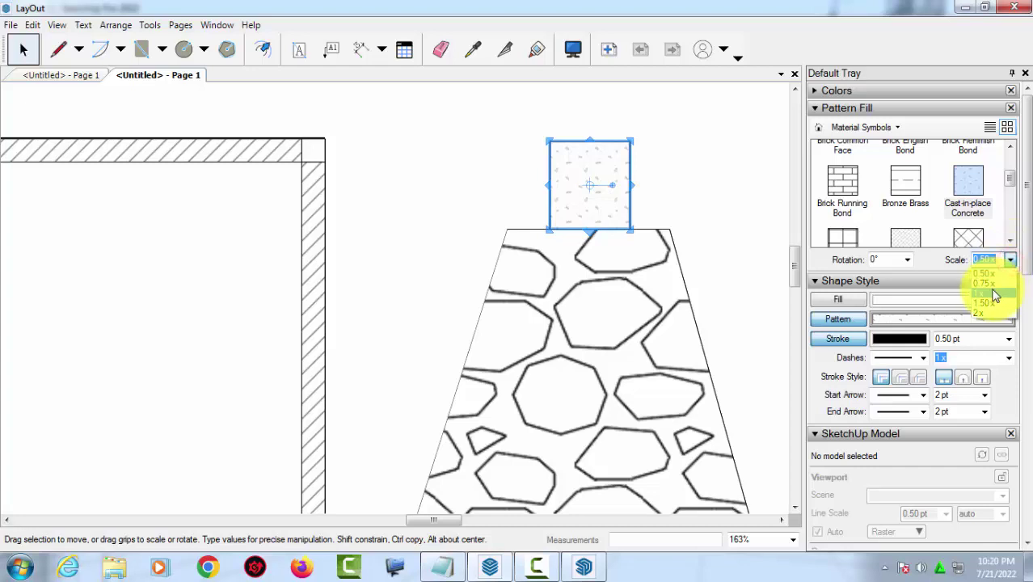
pyautogui.click(992, 296)
pyautogui.scroll(-2, 700, 224)
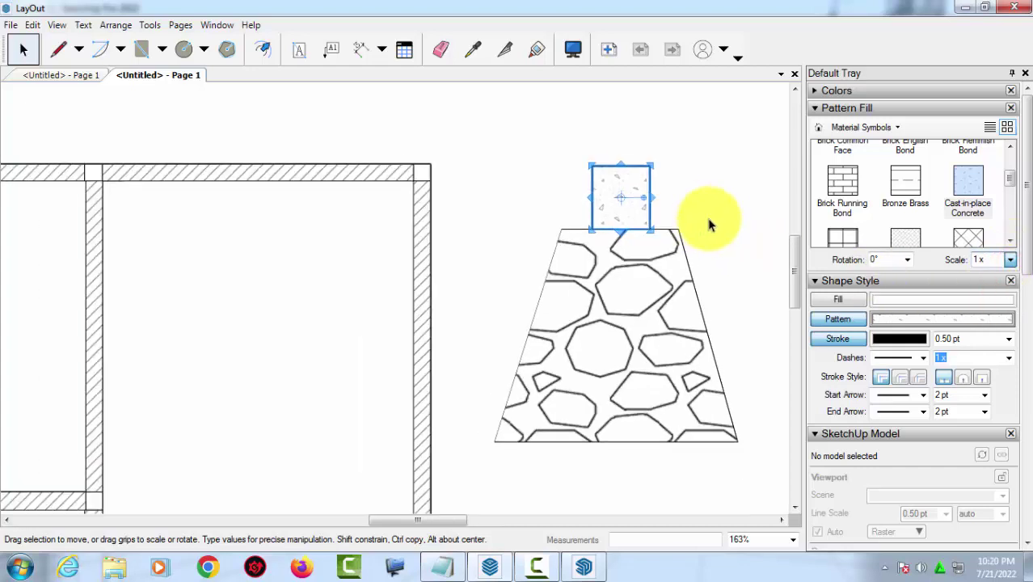
pyautogui.scroll(-1, 711, 218)
pyautogui.scroll(-1, 714, 209)
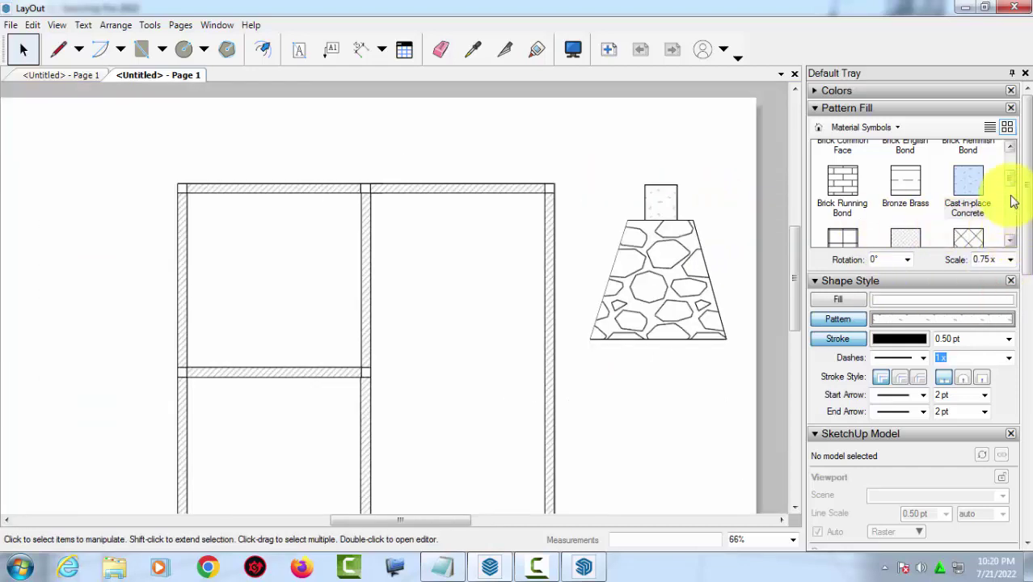
# - Choose the Rigid Insulation grid pattern in Pattern Fill
pyautogui.moveTo(1015, 192); pyautogui.dragTo(1015, 204)
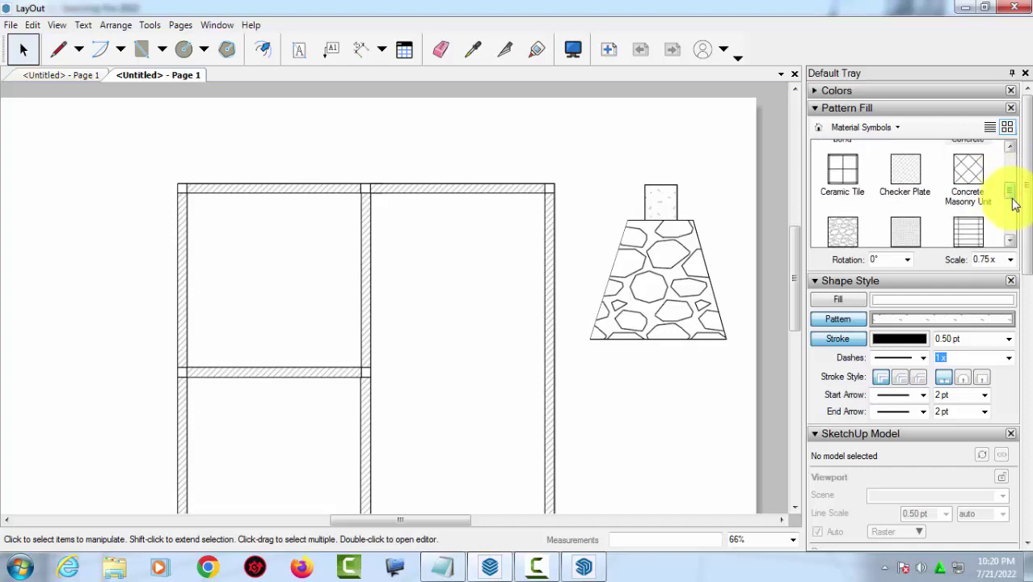
pyautogui.moveTo(1015, 205); pyautogui.dragTo(1015, 224)
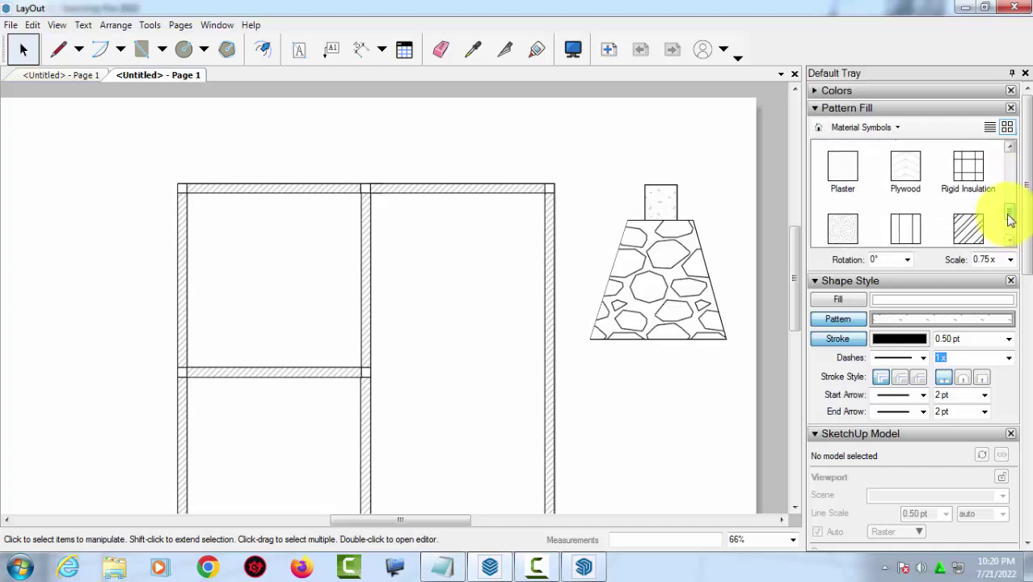
pyautogui.click(969, 169)
pyautogui.scroll(-1, 495, 230)
pyautogui.scroll(-1, 477, 240)
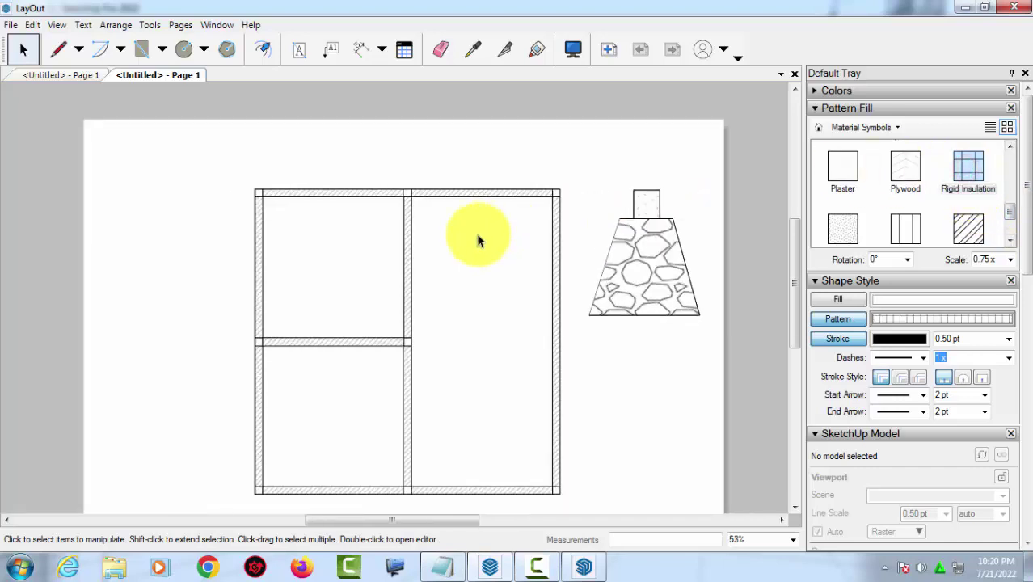
pyautogui.click(960, 170)
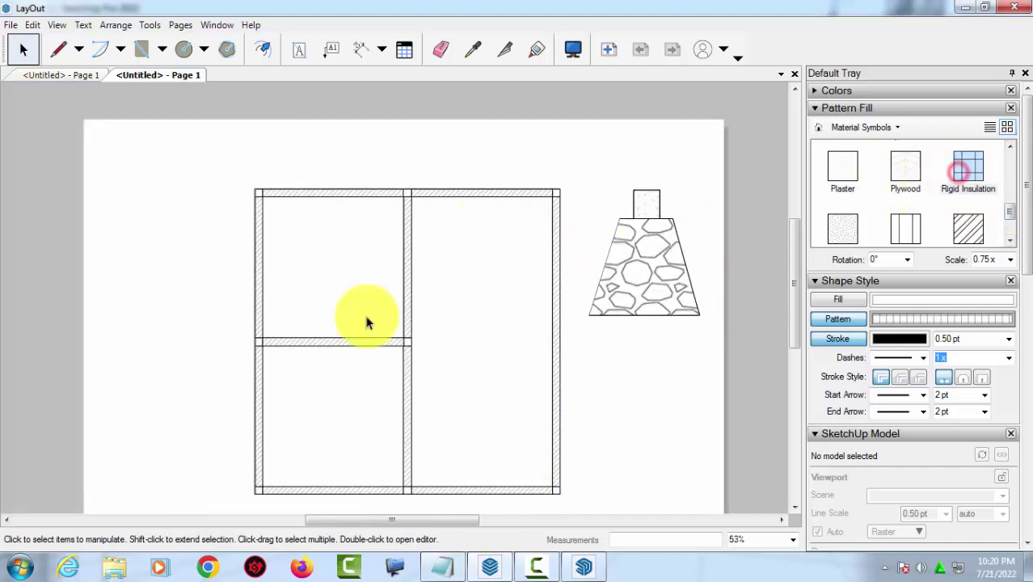
# - Draw a grid-filled rectangle across the plan's upper-left room
pyautogui.click(140, 48)
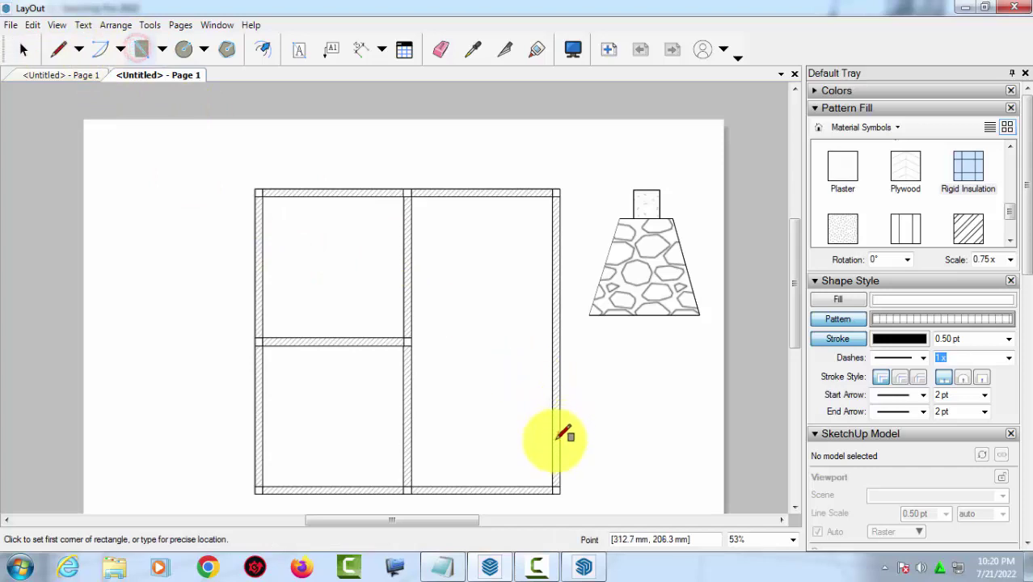
pyautogui.click(401, 346)
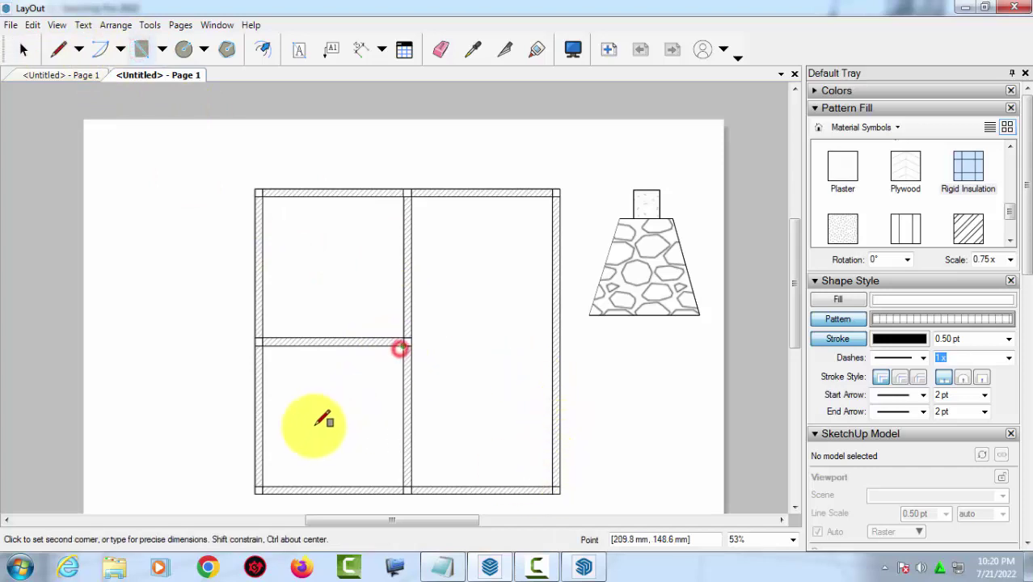
pyautogui.press('Escape')
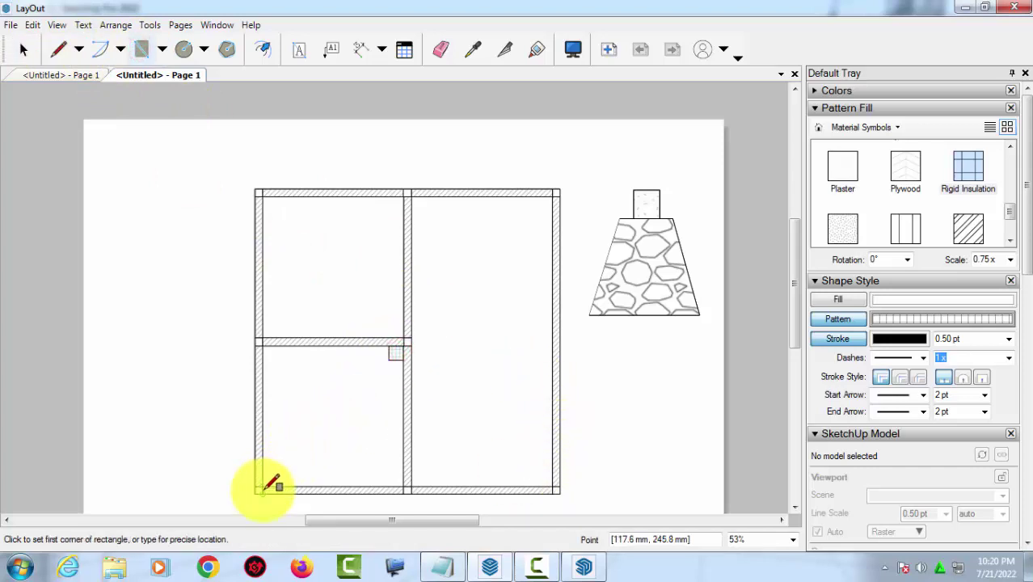
pyautogui.click(279, 487)
pyautogui.scroll(1, 339, 421)
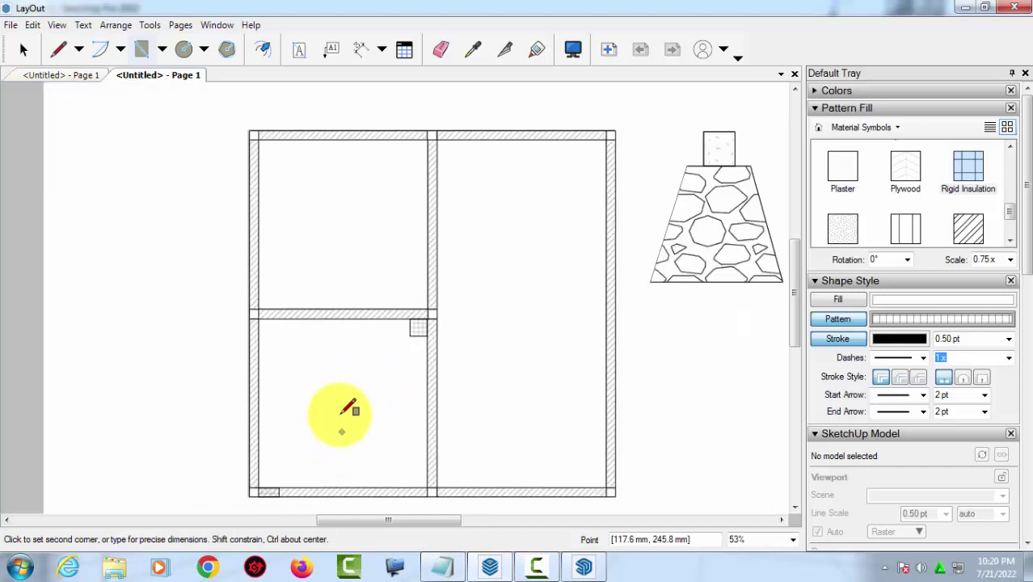
pyautogui.scroll(1, 444, 324)
pyautogui.scroll(1, 443, 290)
pyautogui.scroll(1, 459, 271)
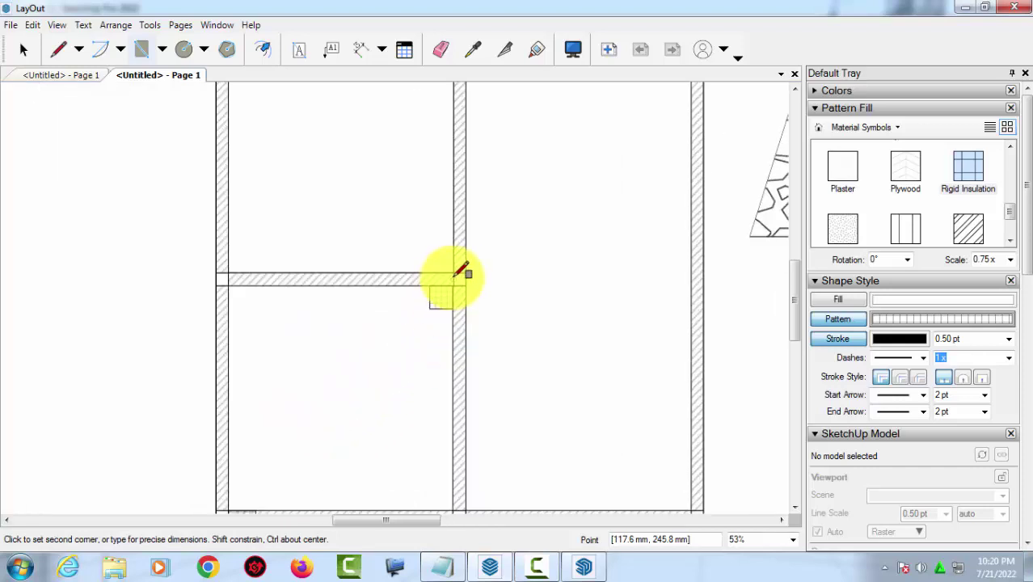
pyautogui.scroll(-1, 365, 236)
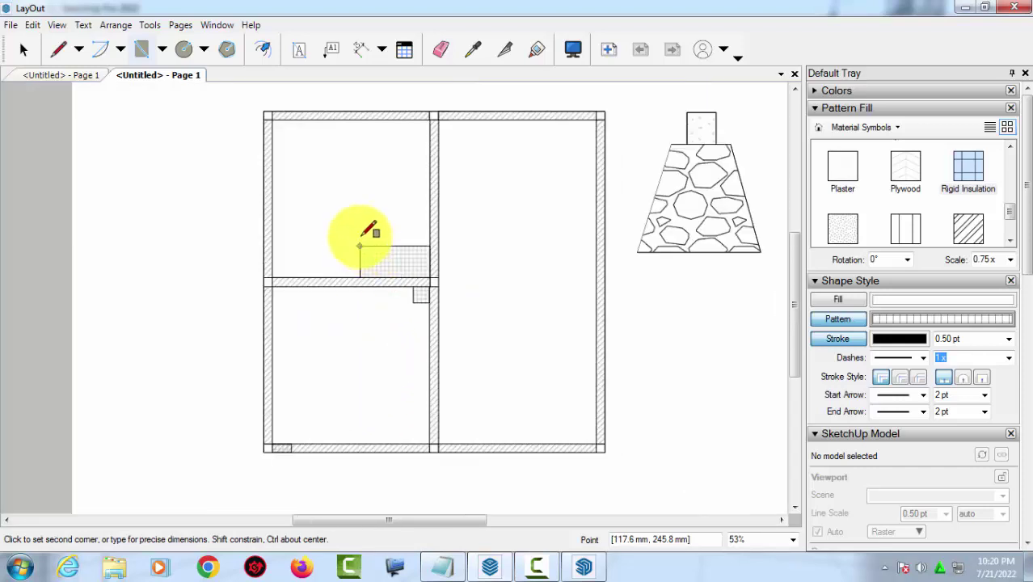
pyautogui.scroll(-1, 340, 185)
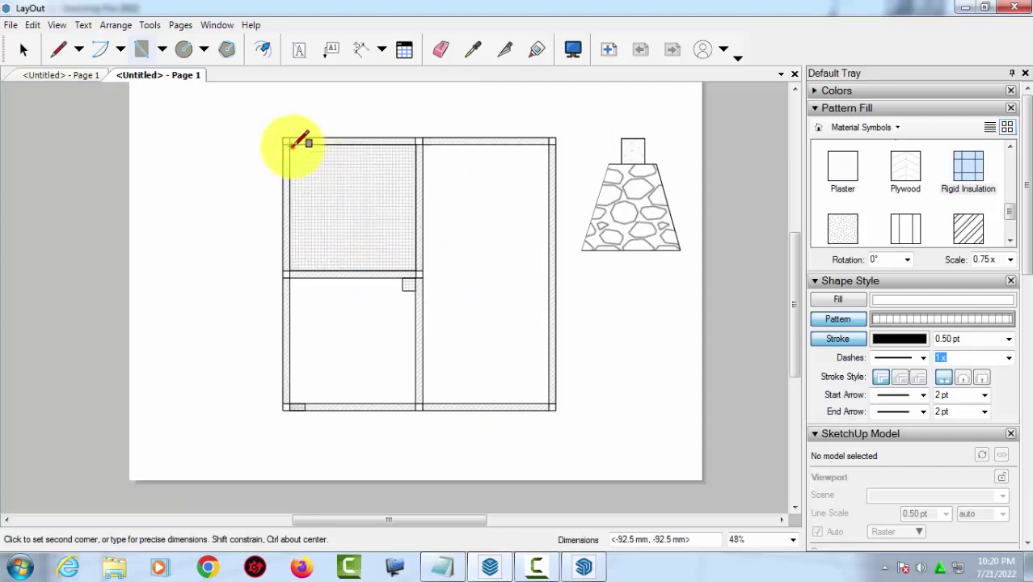
pyautogui.scroll(1, 349, 170)
pyautogui.scroll(1, 367, 184)
pyautogui.scroll(1, 364, 202)
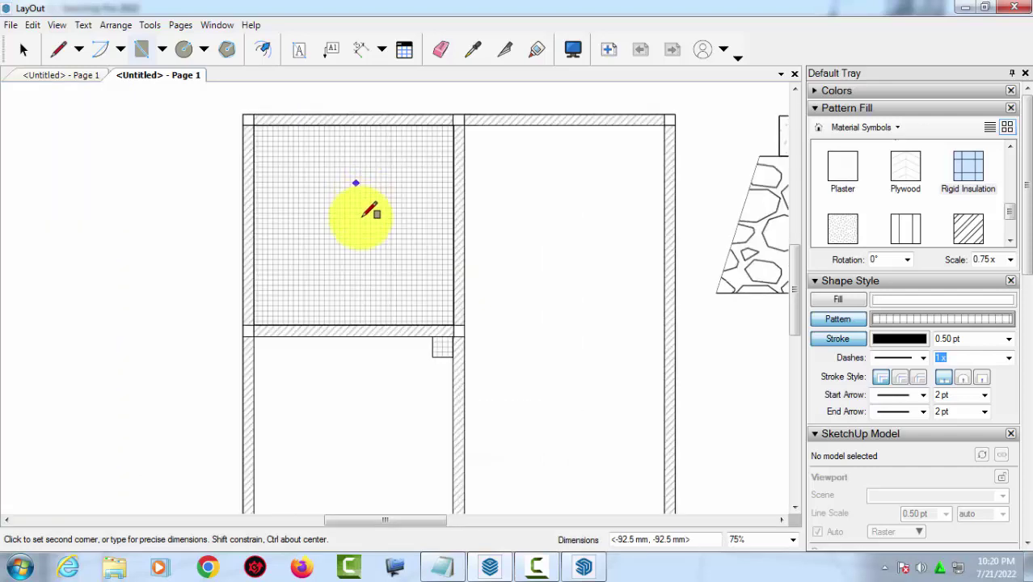
pyautogui.click(22, 48)
# - Select the upper-left room rectangle and enlarge its pattern scale to 5x
pyautogui.click(413, 236)
pyautogui.write('30')
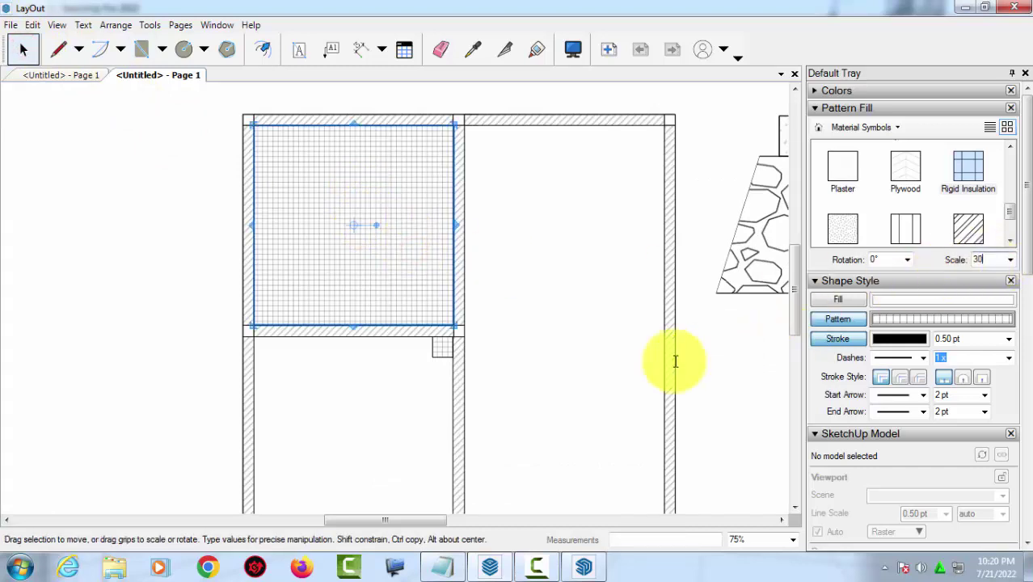
pyautogui.press('Return')
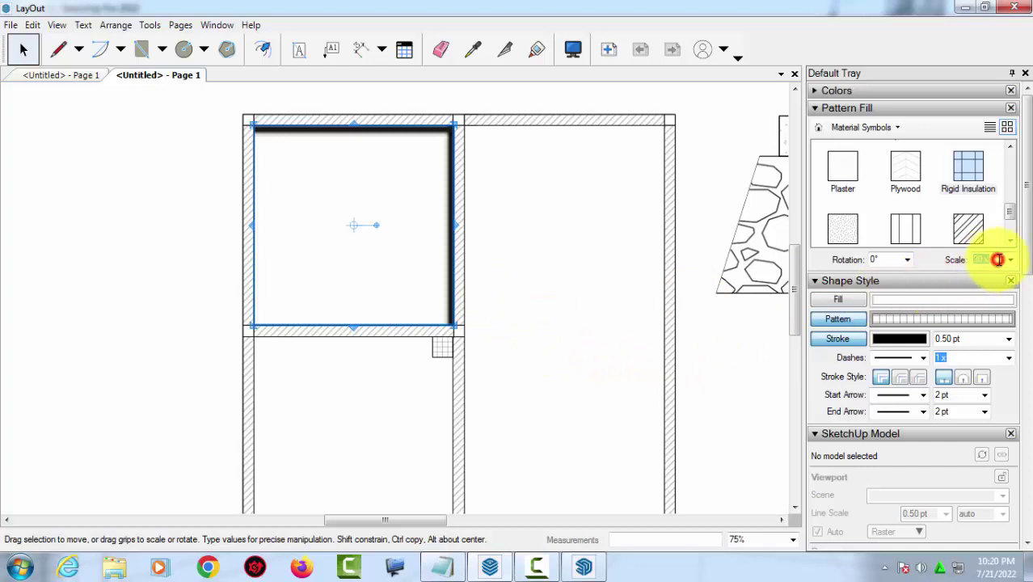
pyautogui.write('5')
pyautogui.press('Return')
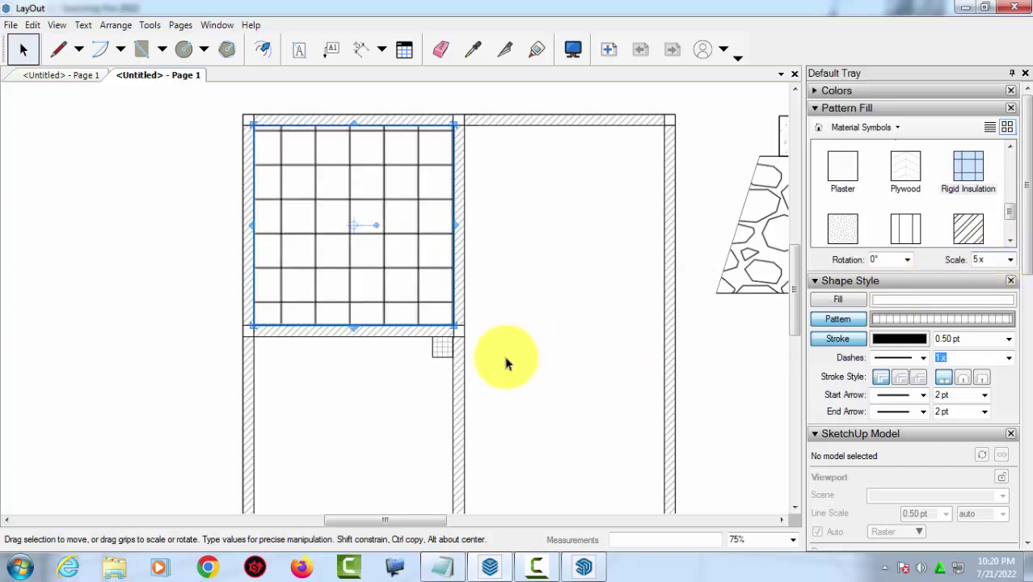
# - Draw grid-pattern rectangles filling the right room and the lower-left room
pyautogui.click(519, 290)
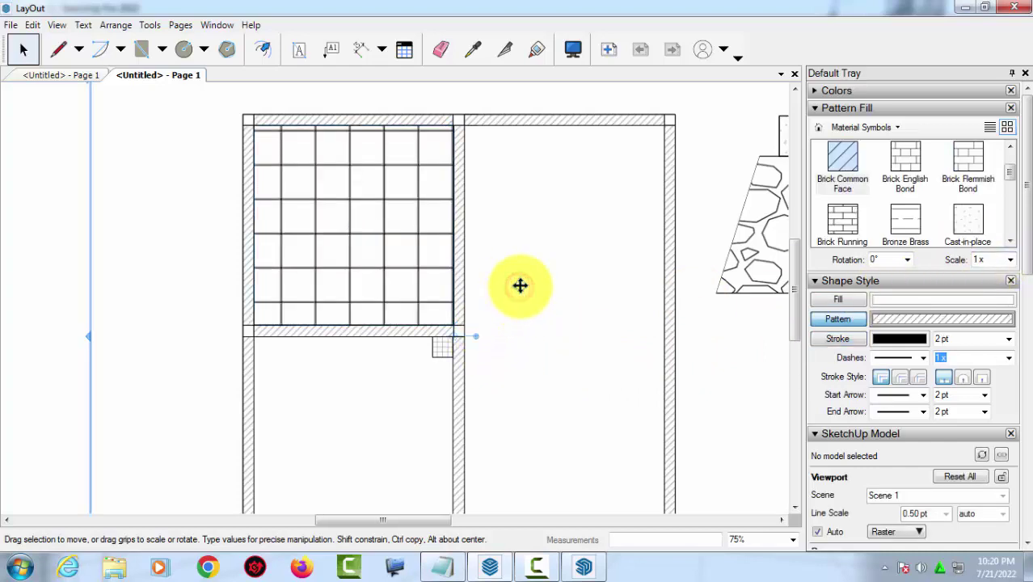
pyautogui.scroll(-1, 518, 289)
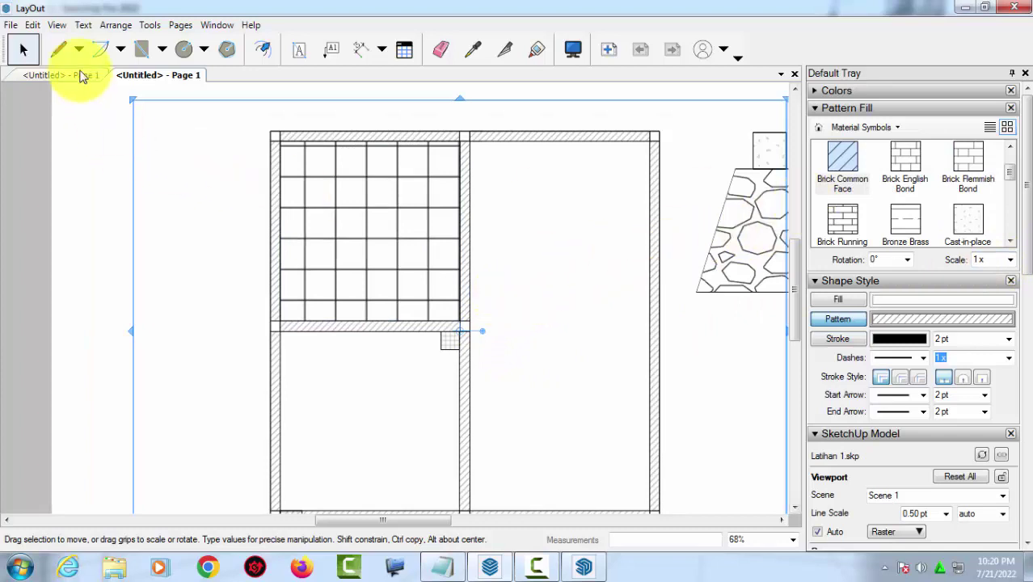
pyautogui.click(141, 49)
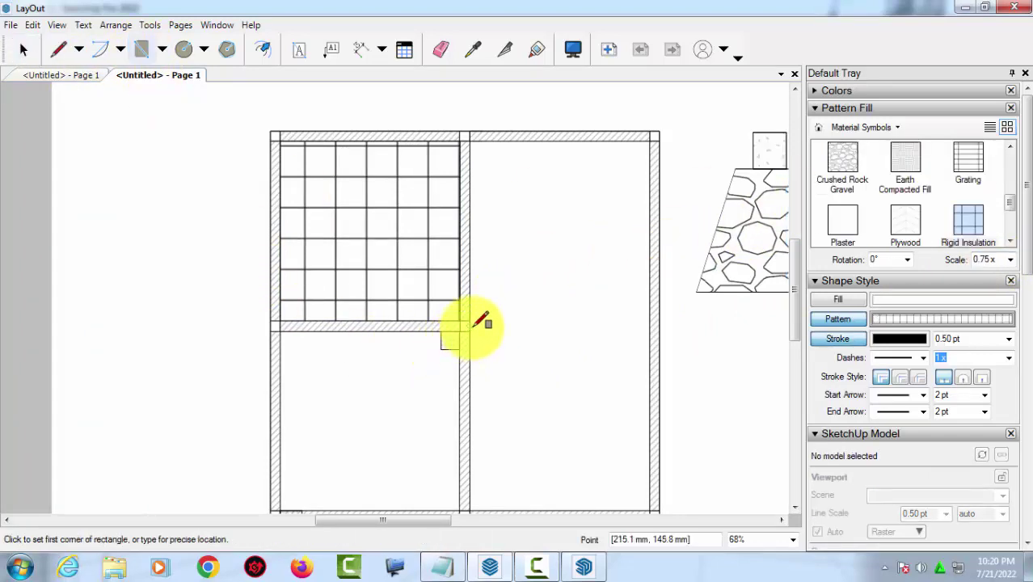
pyautogui.click(473, 141)
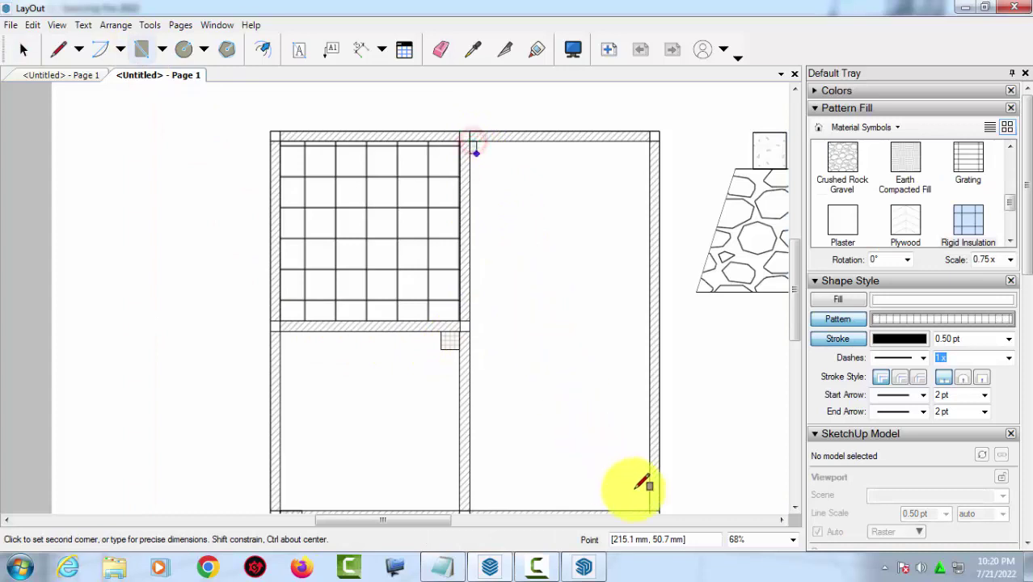
pyautogui.click(653, 507)
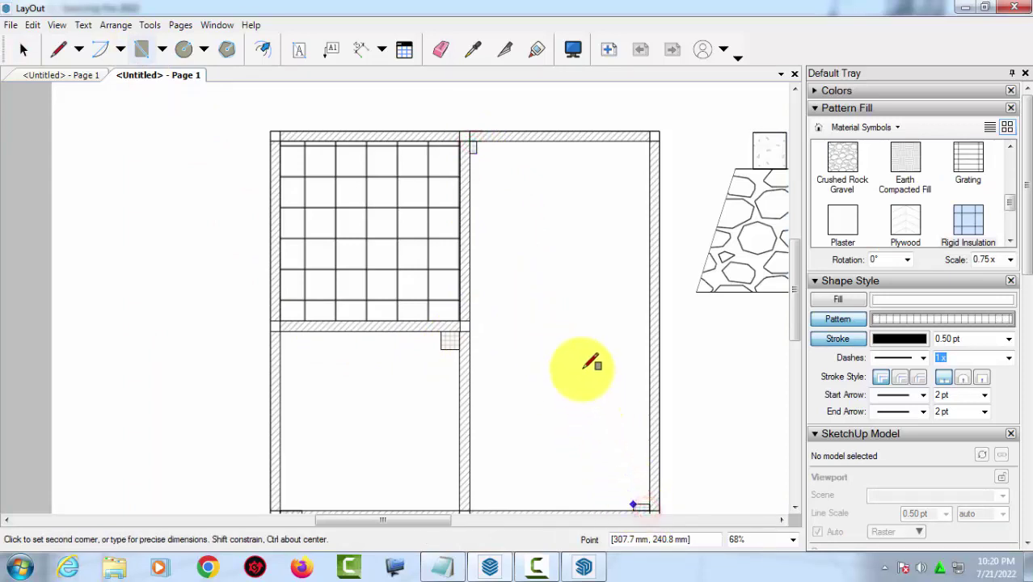
pyautogui.click(471, 140)
pyautogui.click(461, 331)
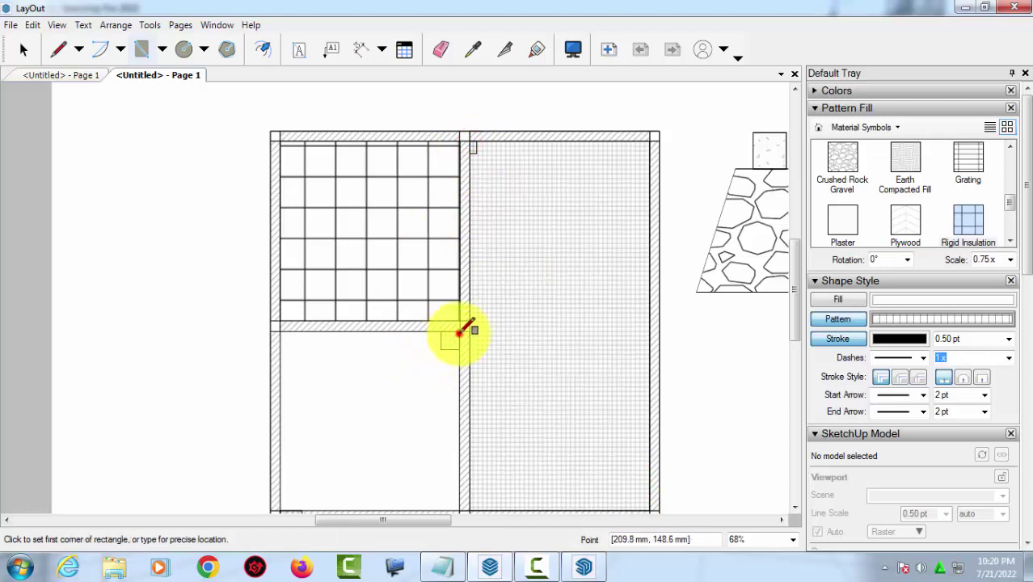
pyautogui.scroll(-1, 287, 504)
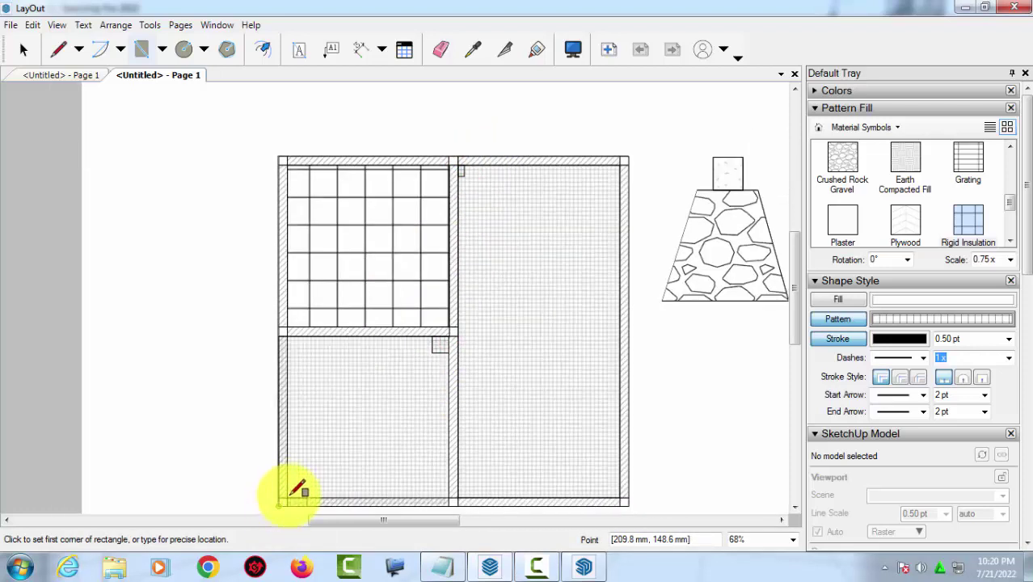
pyautogui.click(287, 498)
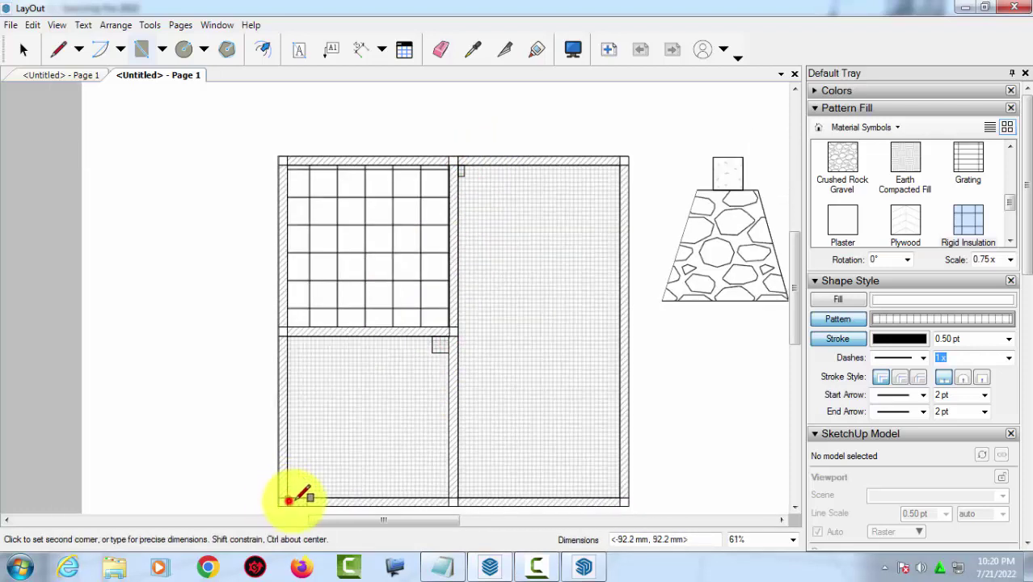
pyautogui.press('space')
# - Set the pattern scale of the right and lower-left room rectangles to 4x
pyautogui.click(526, 373)
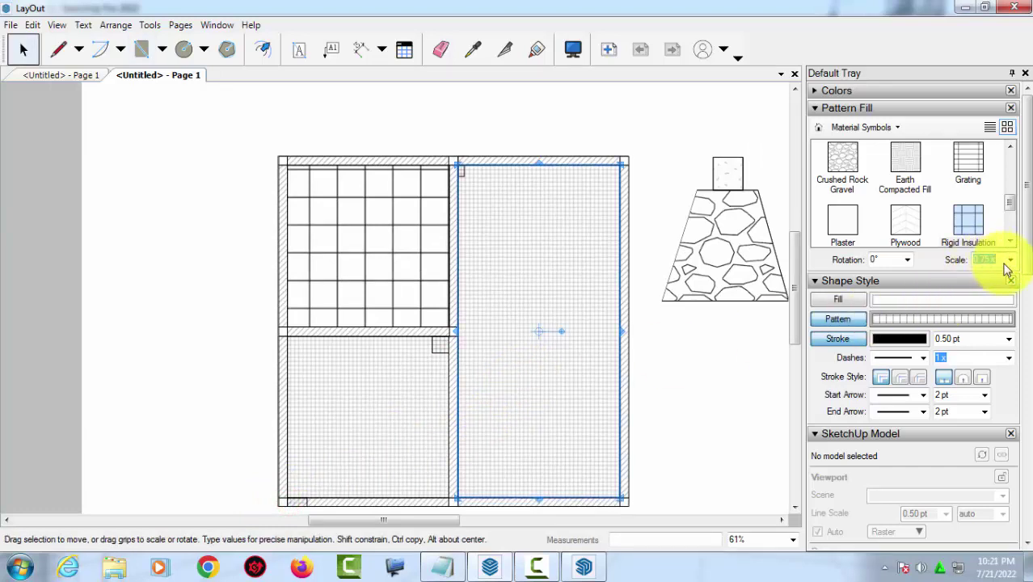
pyautogui.click(989, 259)
pyautogui.write('4')
pyautogui.press('Return')
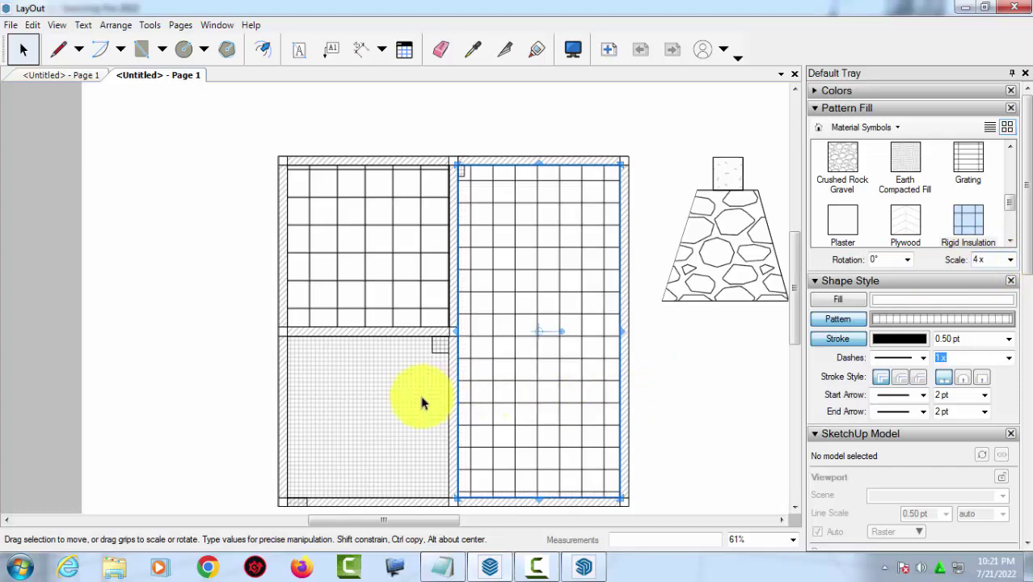
pyautogui.click(387, 396)
pyautogui.click(980, 257)
pyautogui.write('4')
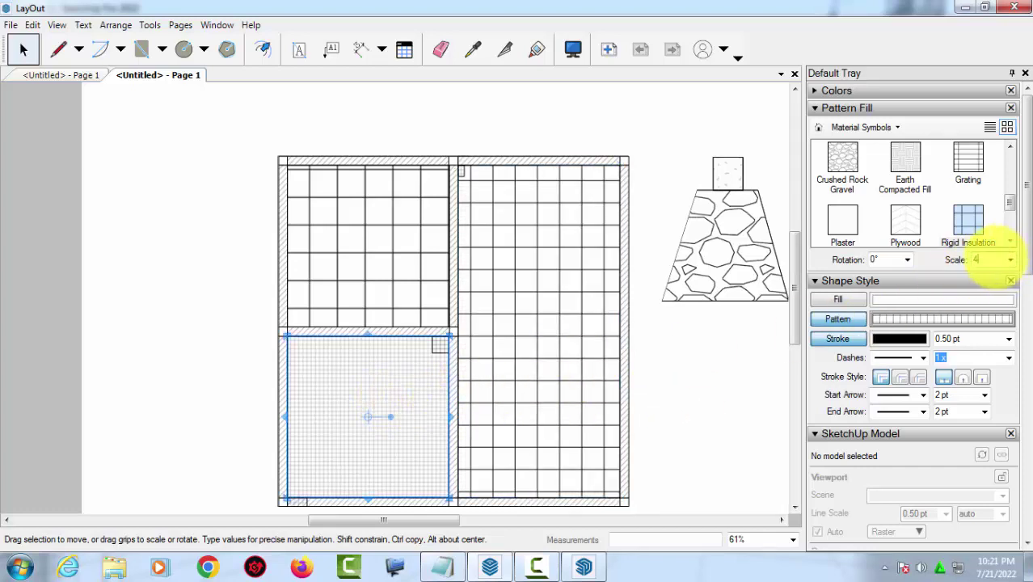
pyautogui.click(711, 396)
# - Briefly enter and leave the model viewport, panning the plan left
pyautogui.doubleClick(565, 362)
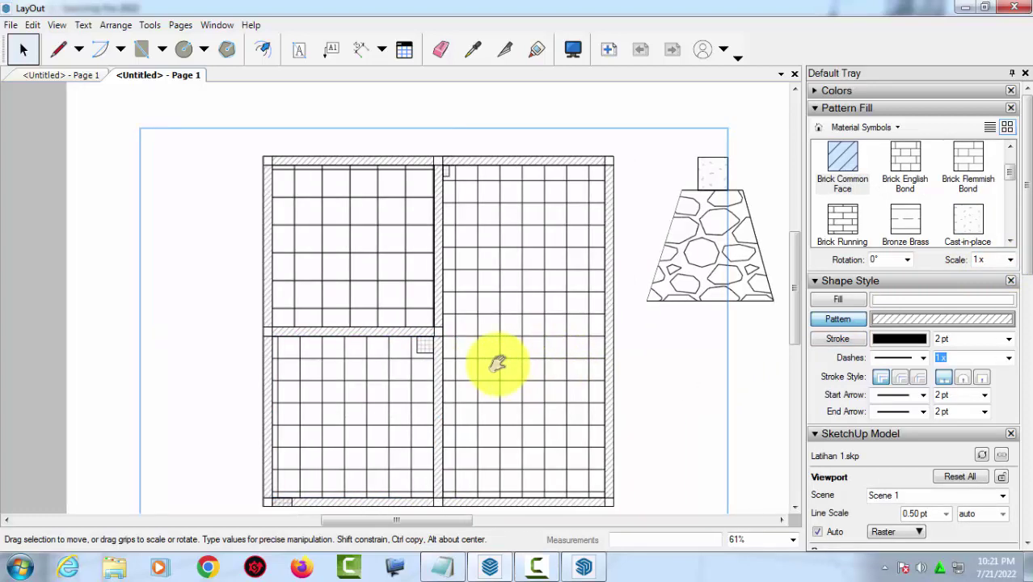
pyautogui.moveTo(497, 364); pyautogui.dragTo(480, 351, button='middle')
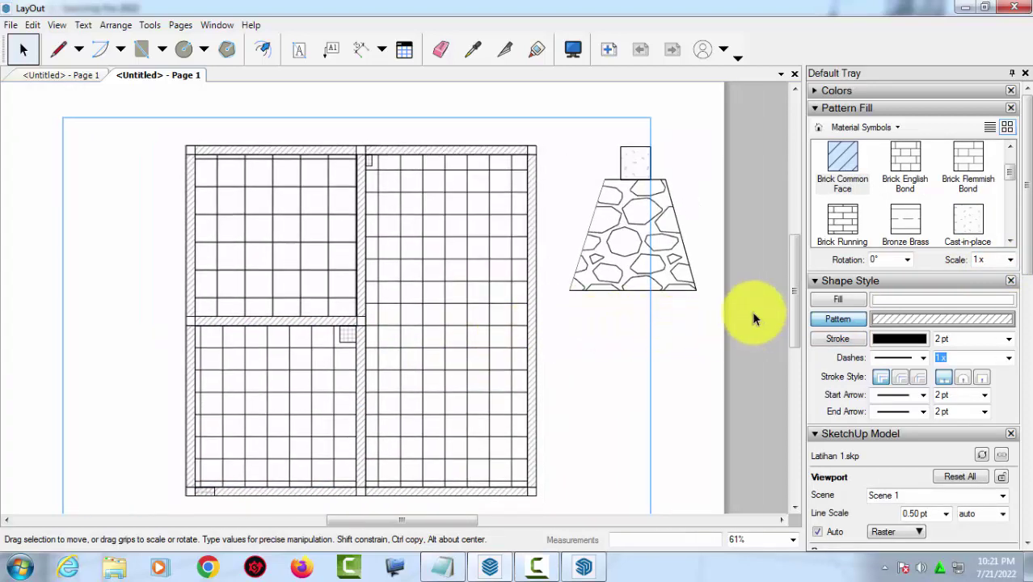
pyautogui.click(854, 315)
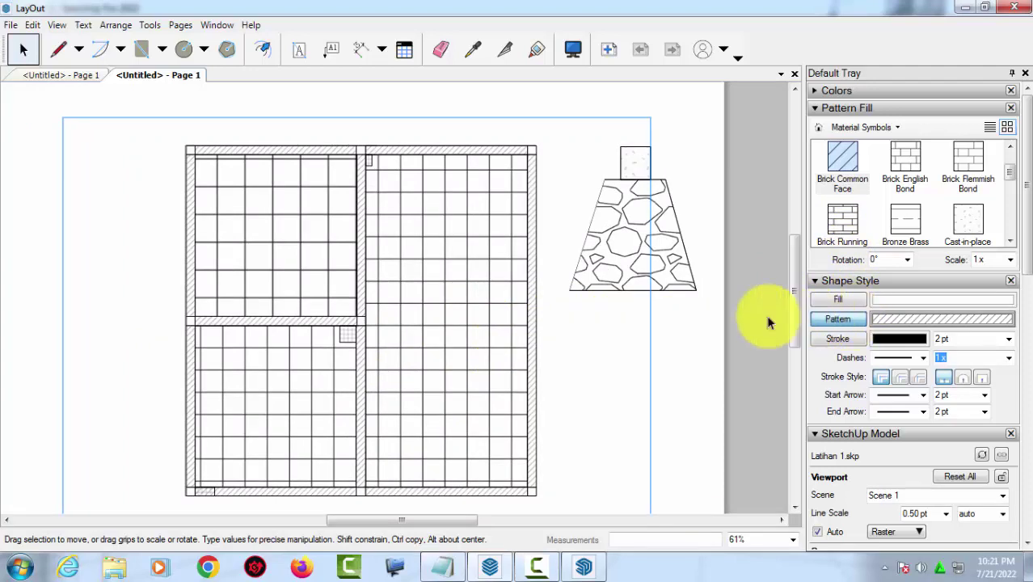
# - Toggle Pattern off and on for the right and upper-left rooms, then close the Default Tray
pyautogui.click(479, 280)
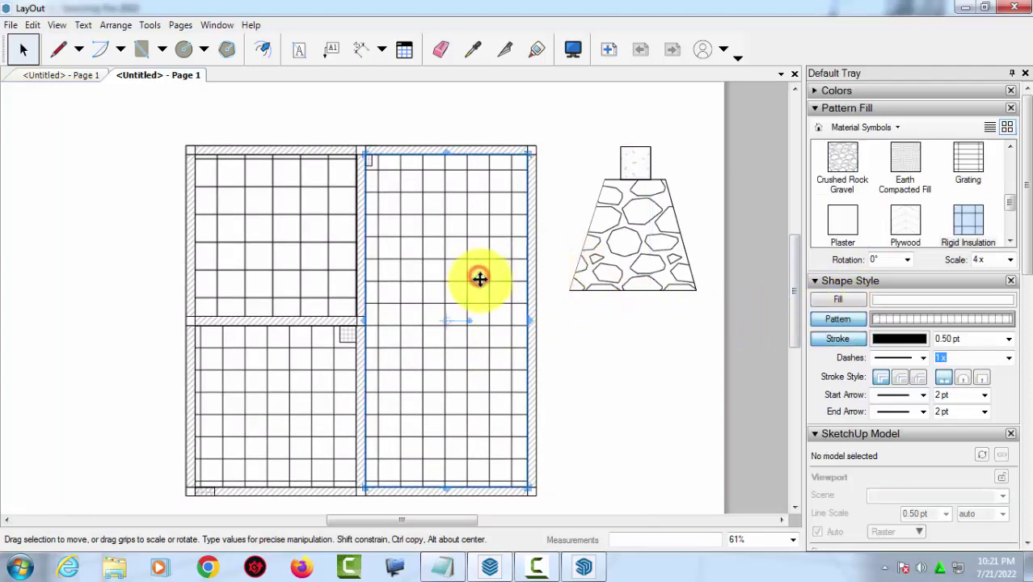
pyautogui.click(841, 320)
pyautogui.click(839, 319)
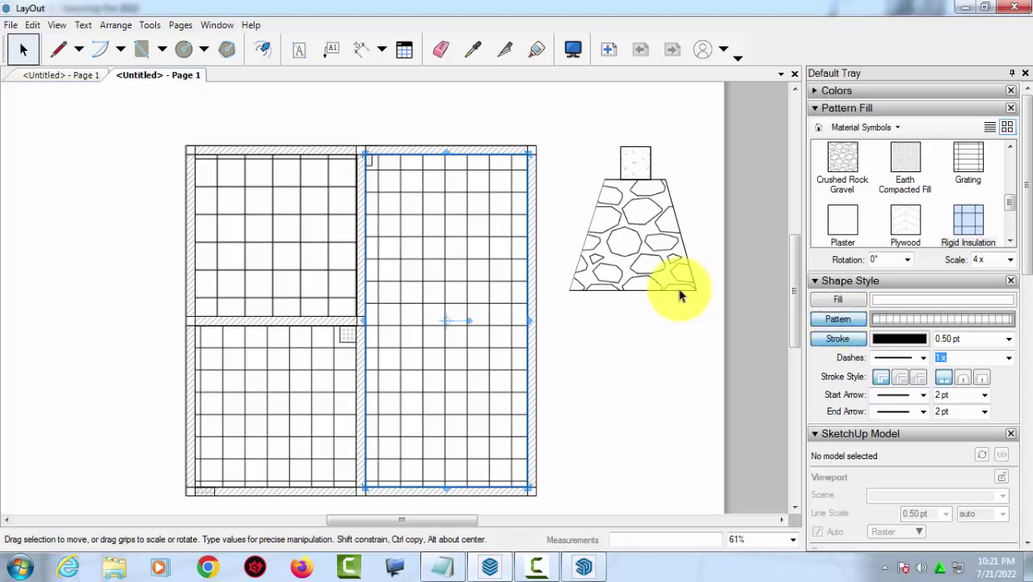
pyautogui.click(305, 249)
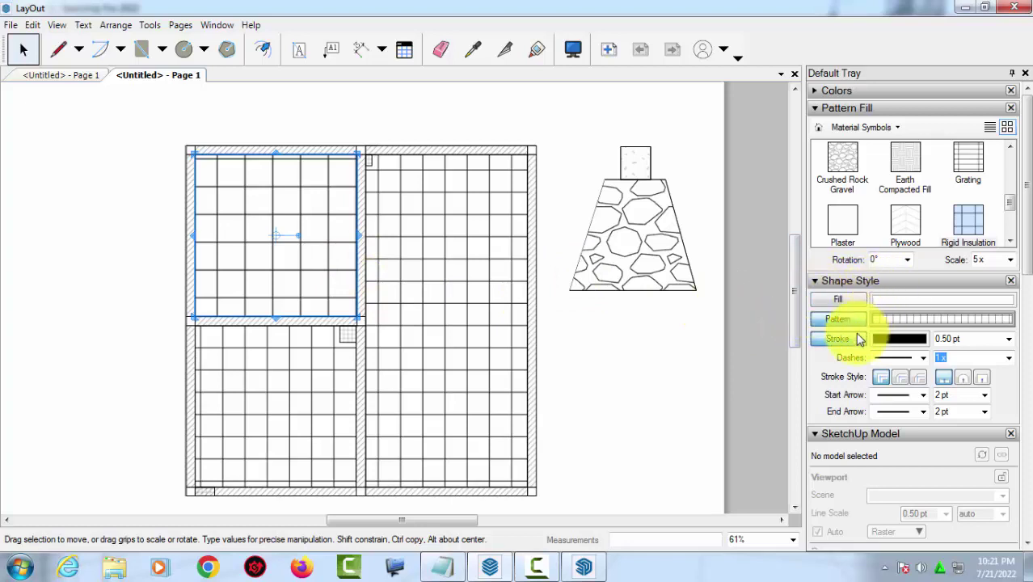
pyautogui.click(840, 319)
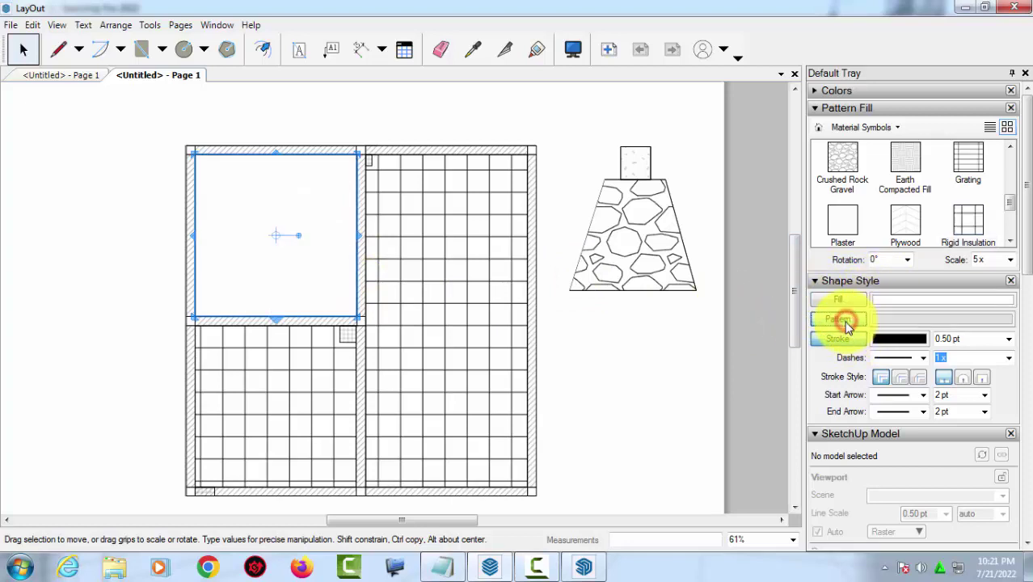
pyautogui.click(847, 323)
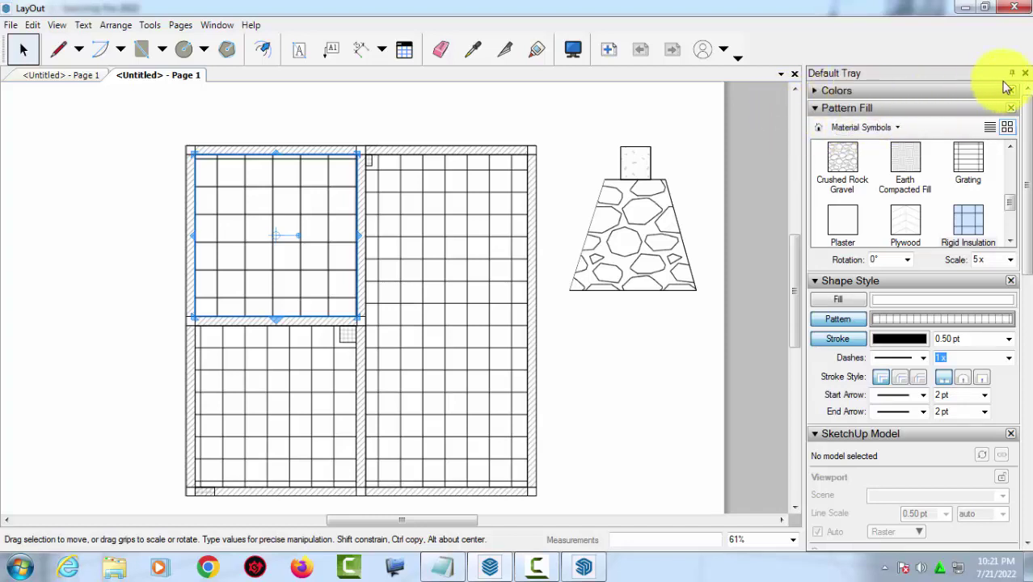
pyautogui.click(1024, 73)
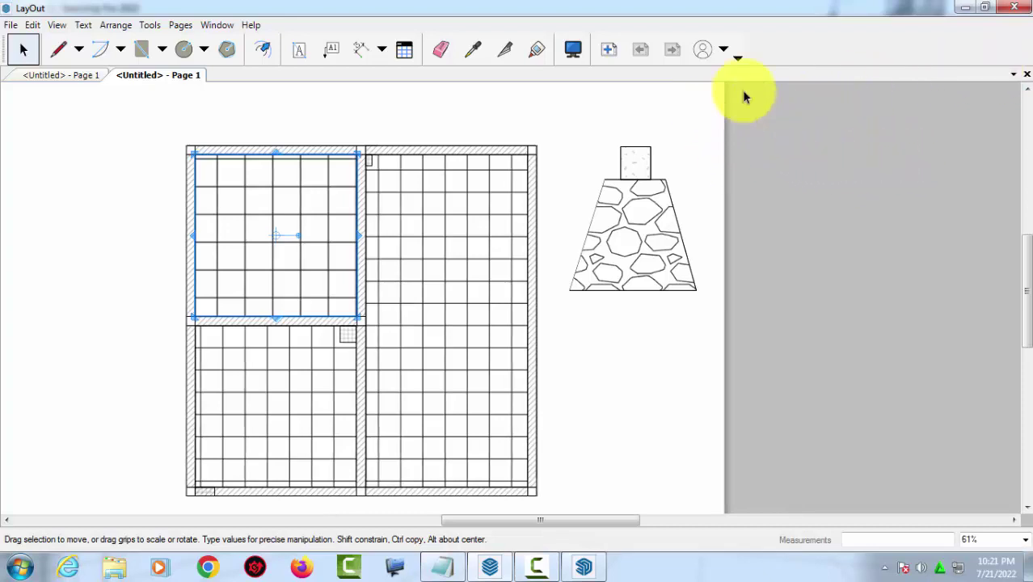
# - Restore the tray with Window > Show Tray and expand, then collapse, the colour settings
pyautogui.click(212, 26)
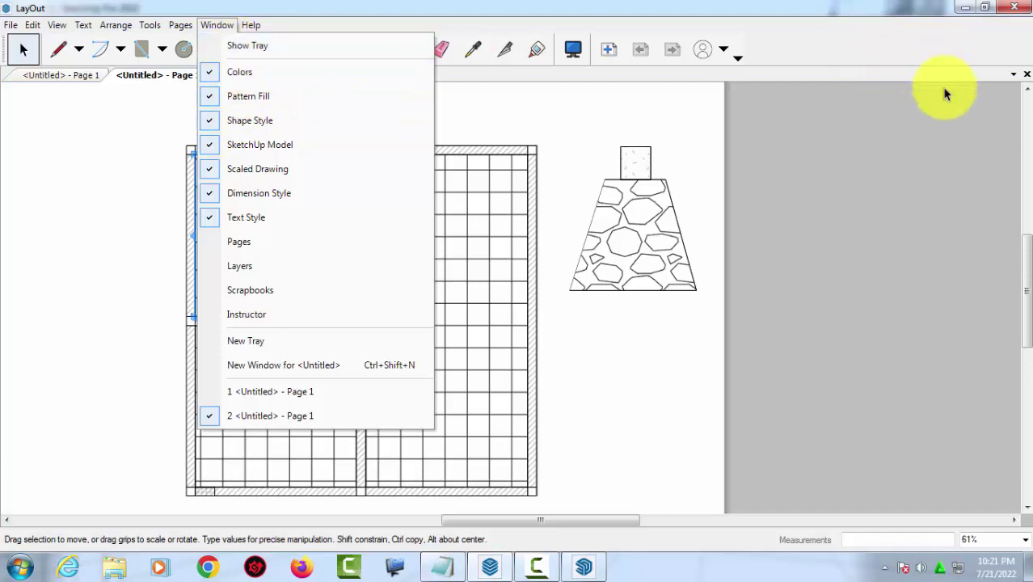
pyautogui.click(212, 44)
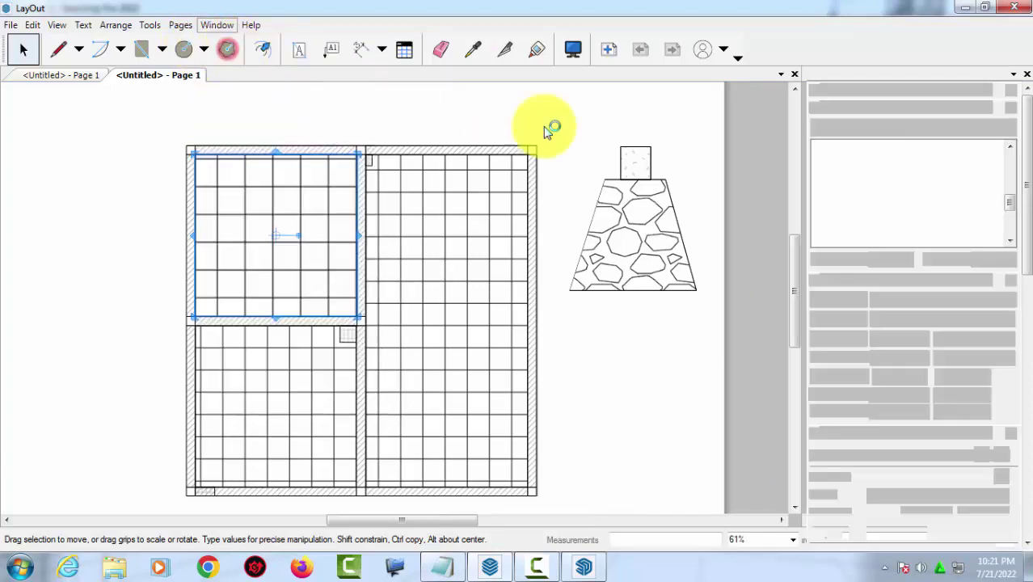
pyautogui.click(840, 107)
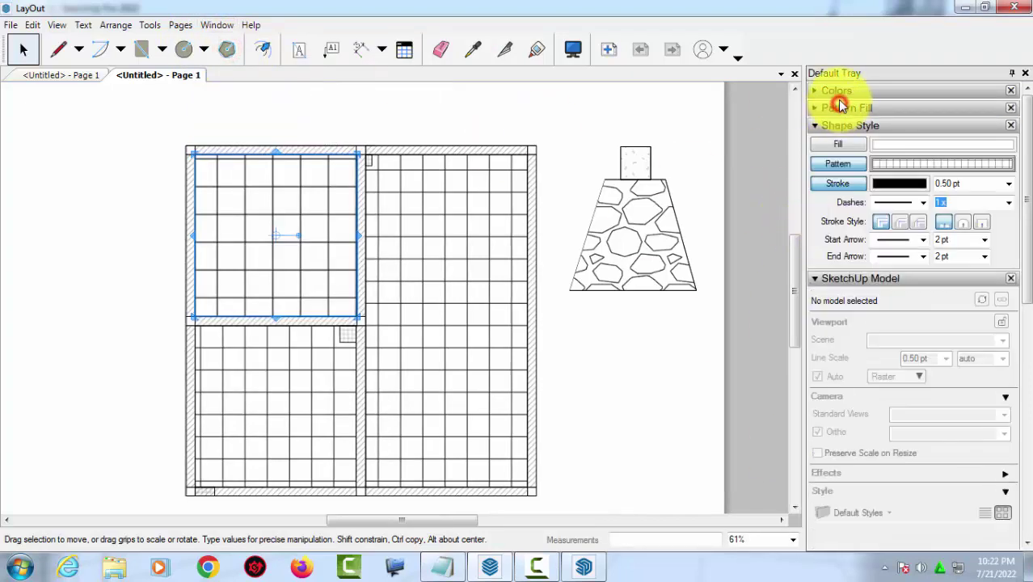
pyautogui.click(837, 91)
pyautogui.click(838, 92)
pyautogui.click(839, 104)
pyautogui.click(845, 95)
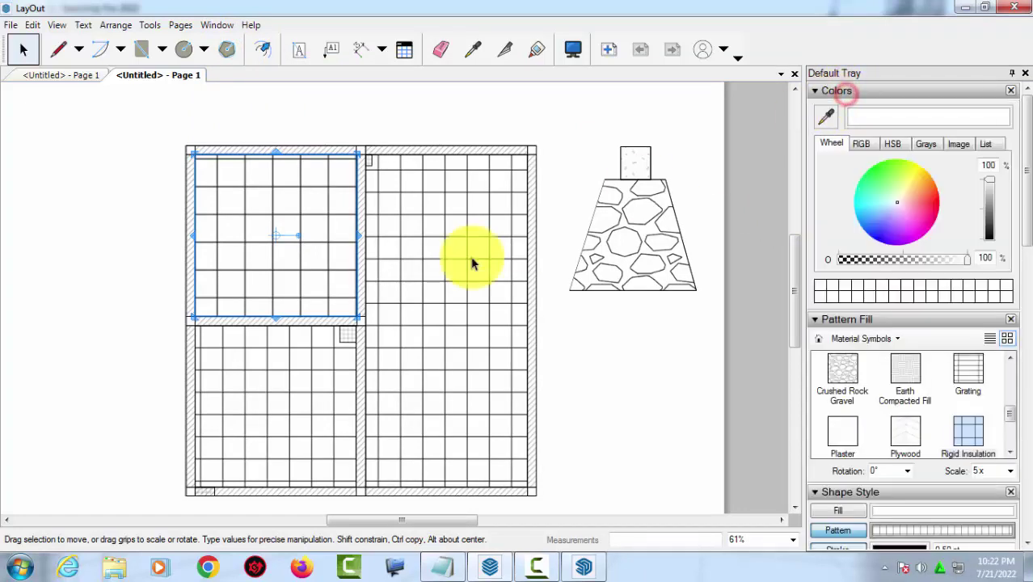
pyautogui.click(452, 260)
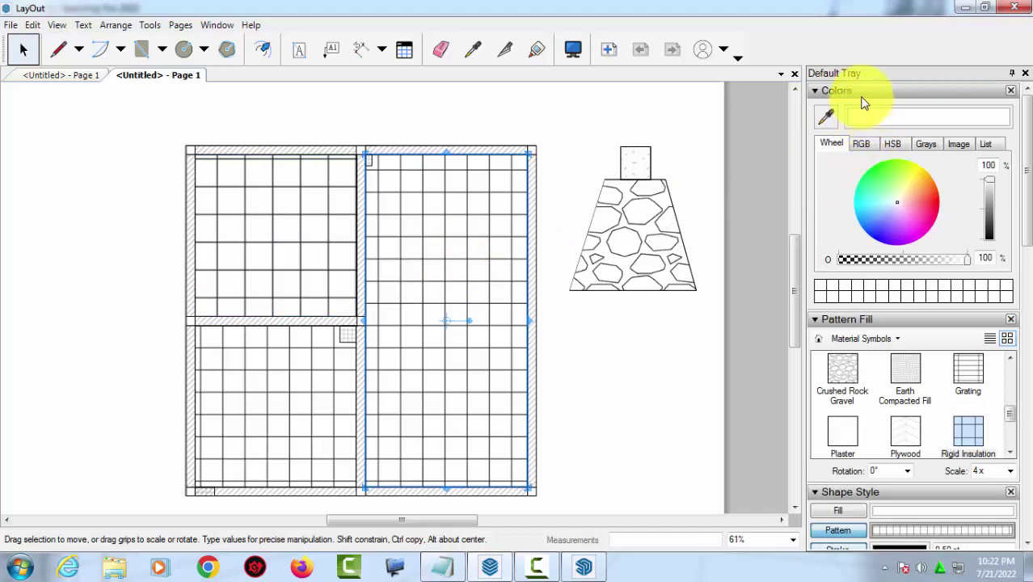
pyautogui.click(862, 143)
pyautogui.click(894, 145)
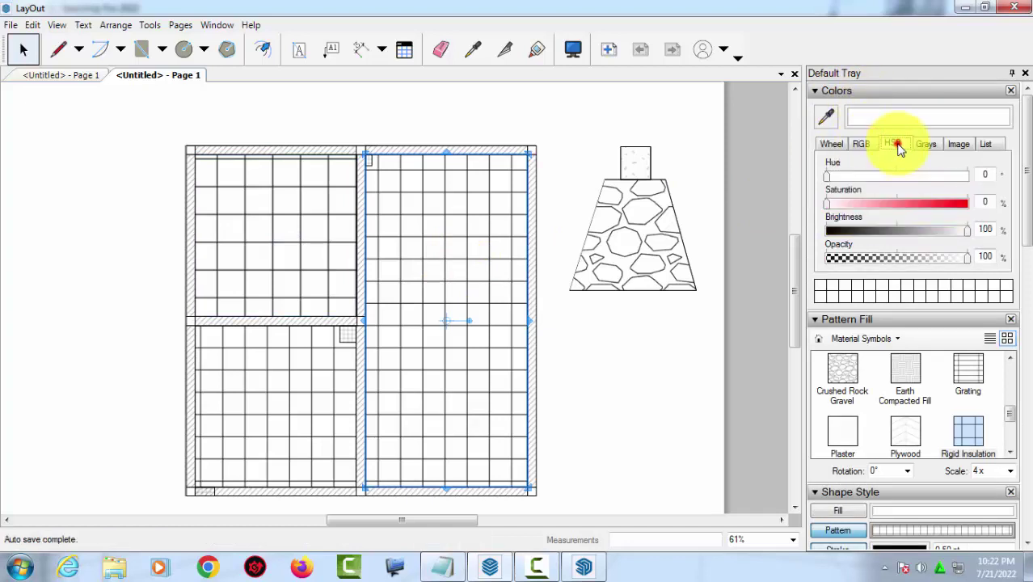
pyautogui.click(925, 144)
pyautogui.click(962, 144)
pyautogui.click(985, 143)
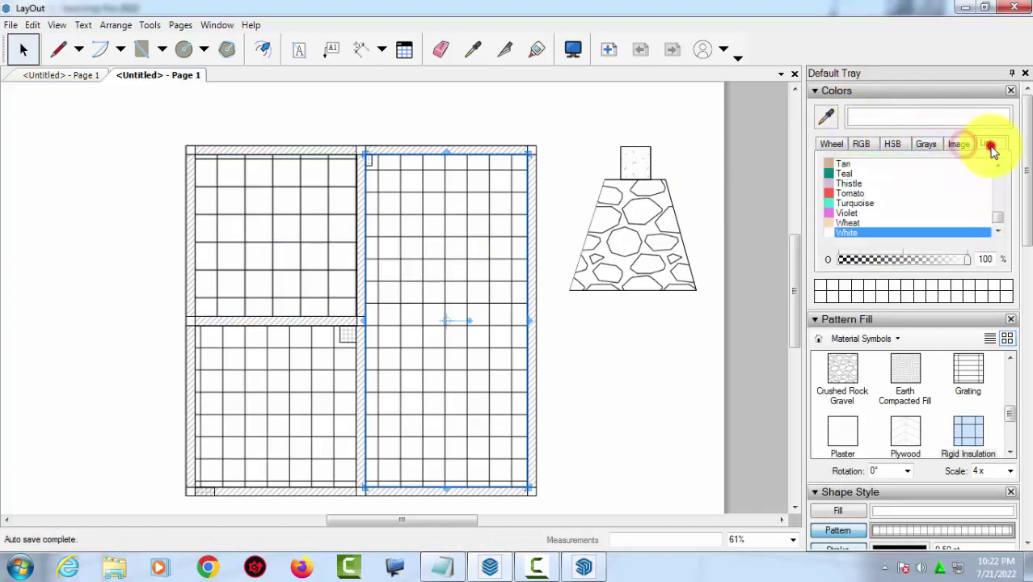
pyautogui.click(847, 184)
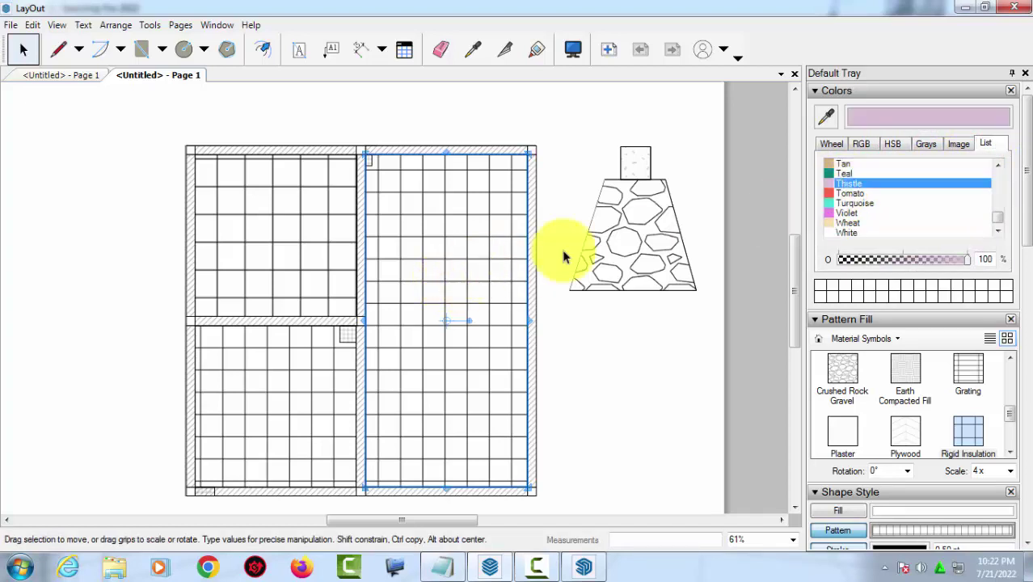
pyautogui.click(841, 213)
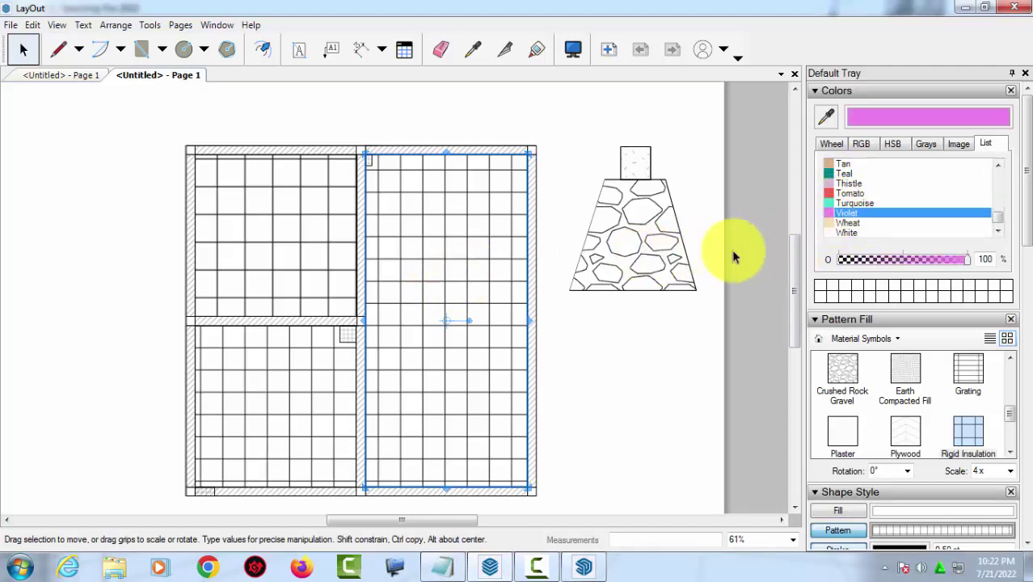
pyautogui.click(818, 95)
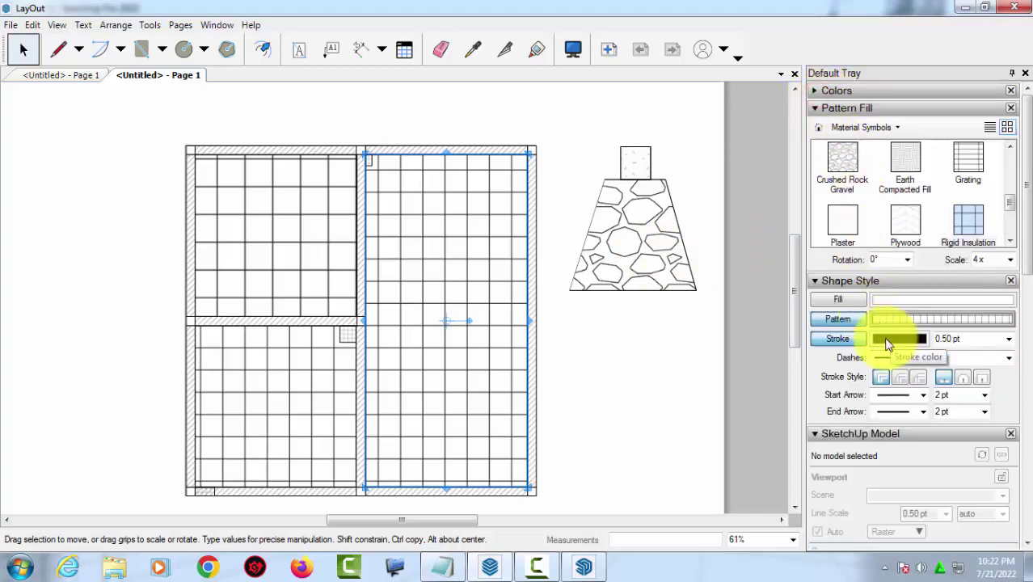
# - Give the right room rectangle a Blue stroke from the Colors list, then deselect it
pyautogui.click(911, 340)
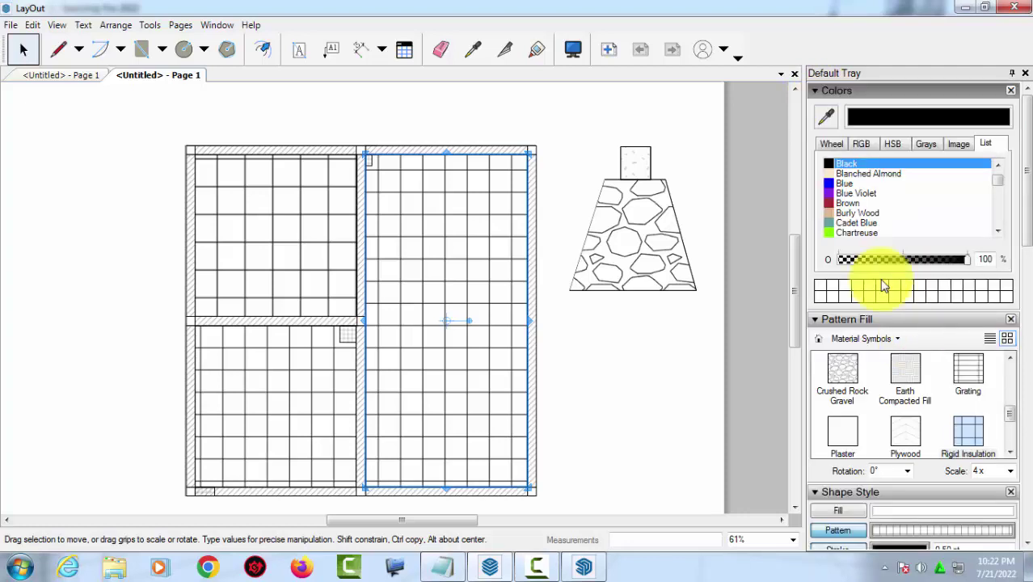
pyautogui.click(841, 185)
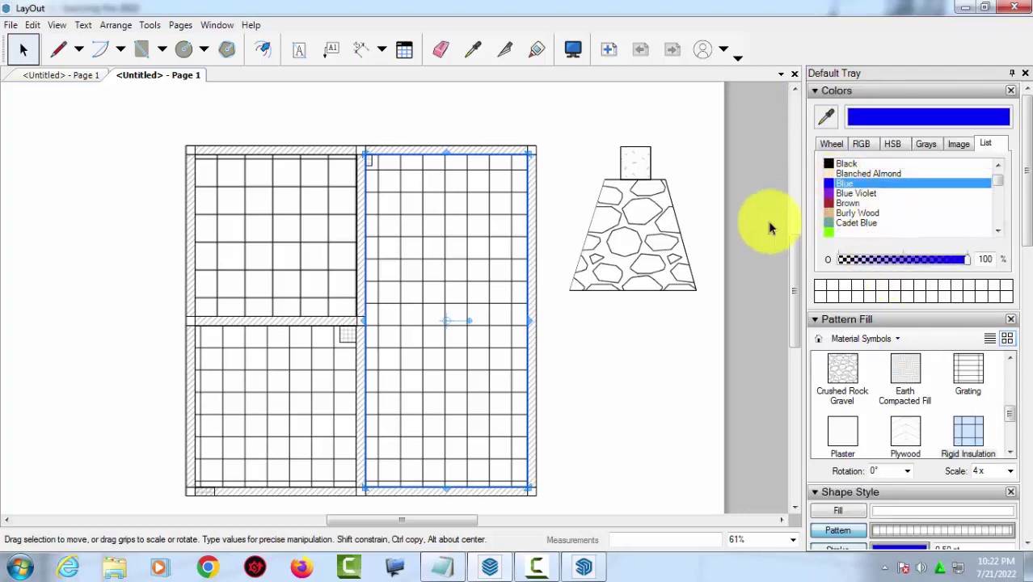
pyautogui.click(475, 267)
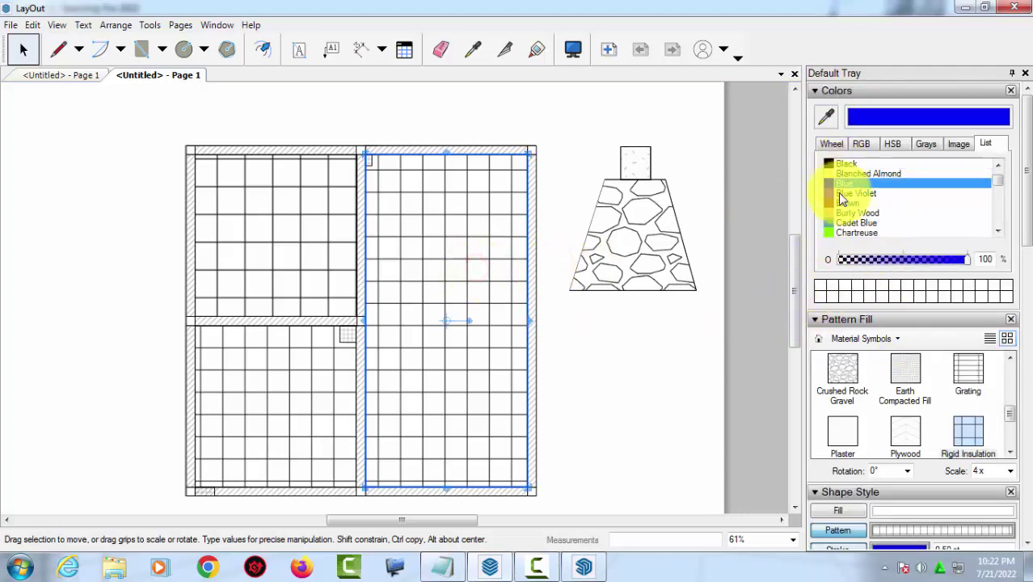
pyautogui.click(617, 332)
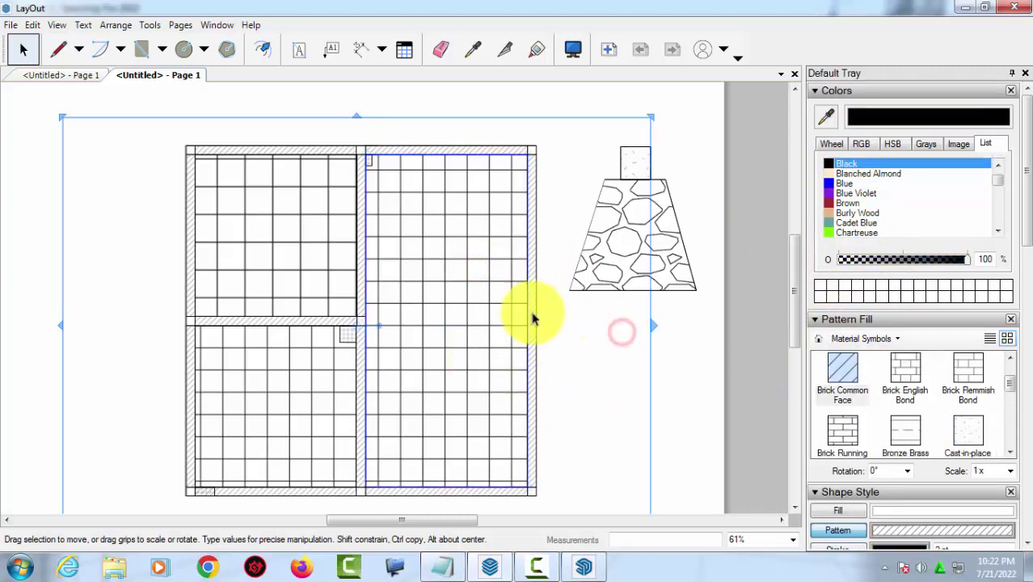
pyautogui.scroll(-2, 485, 307)
pyautogui.click(710, 311)
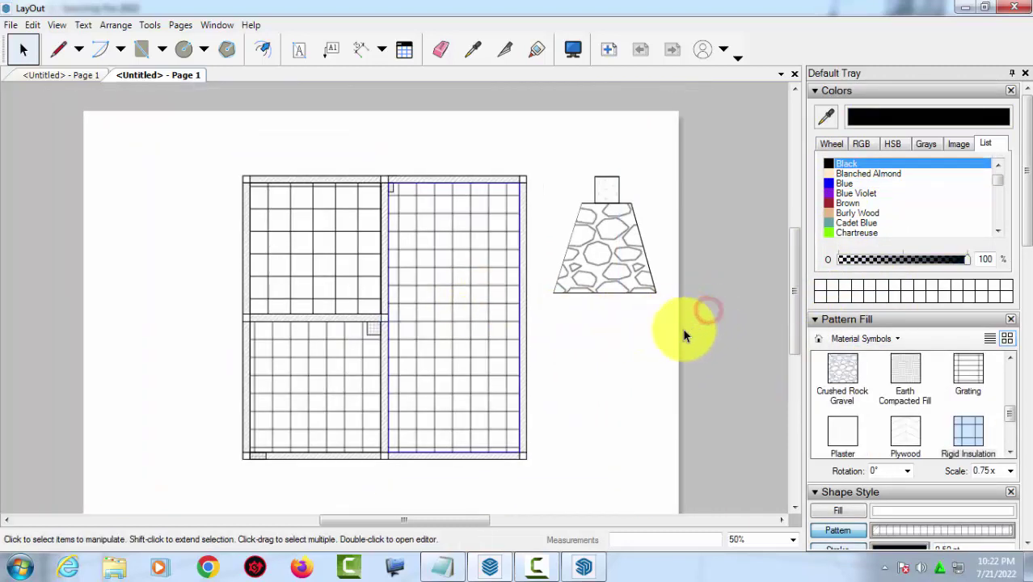
pyautogui.scroll(1, 614, 336)
pyautogui.moveTo(589, 343); pyautogui.dragTo(655, 346, button='middle')
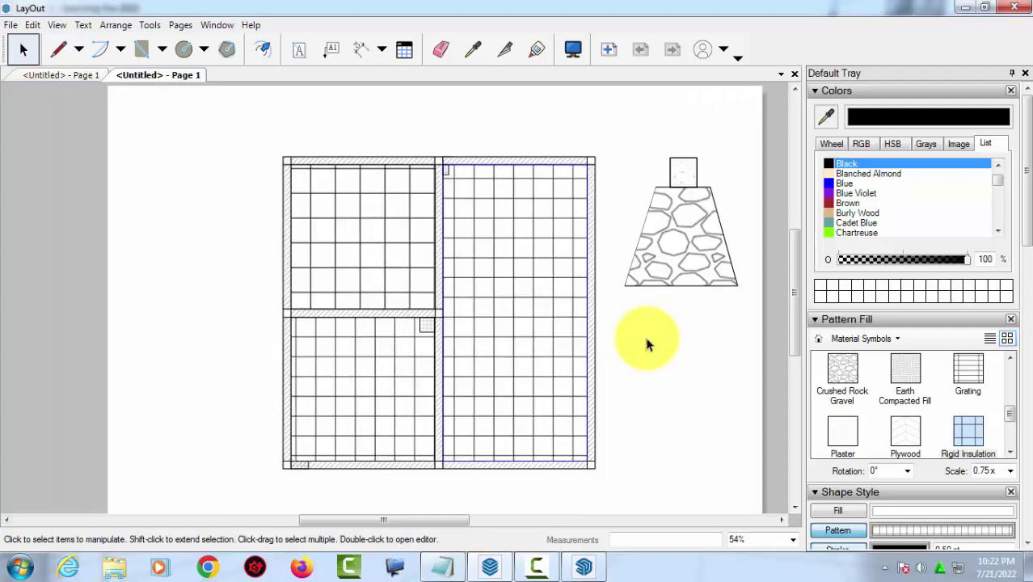